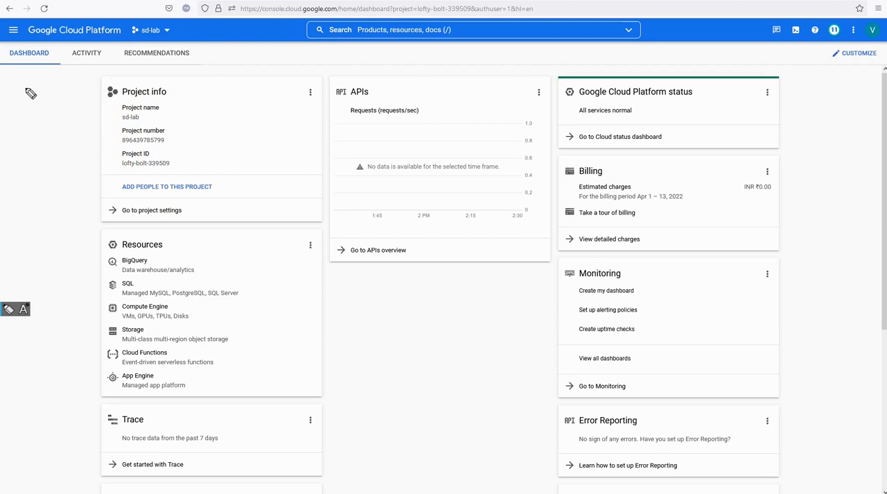
{"action": "left_click_drag", "start_coordinate": [23, 90], "coordinate": [42, 75]}
{"action": "mouse_move", "coordinate": [29, 95]}
{"action": "left_mouse_down"}
{"action": "mouse_move", "coordinate": [45, 79]}
{"action": "mouse_move", "coordinate": [41, 98]}
{"action": "left_mouse_up"}
{"action": "mouse_move", "coordinate": [149, 73]}
{"action": "left_mouse_down"}
{"action": "mouse_move", "coordinate": [102, 109]}
{"action": "mouse_move", "coordinate": [108, 118]}
{"action": "mouse_move", "coordinate": [138, 74]}
{"action": "left_mouse_up"}
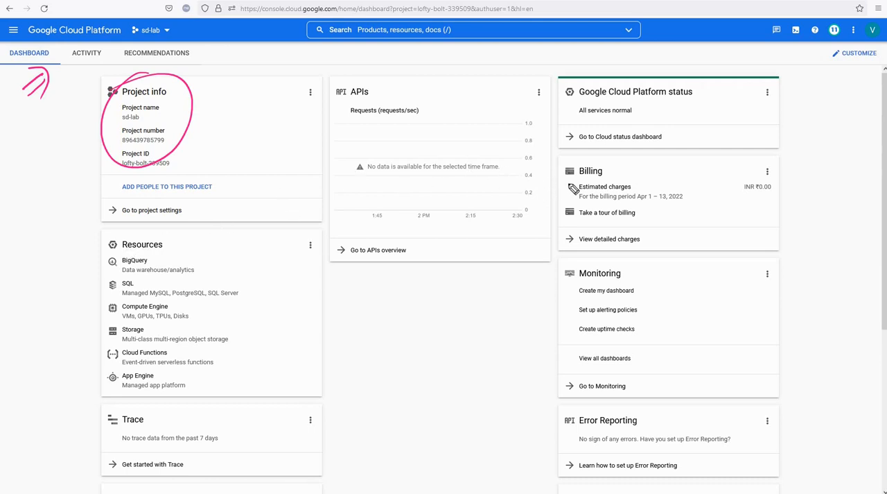
{"action": "left_click_drag", "start_coordinate": [533, 193], "coordinate": [575, 186]}
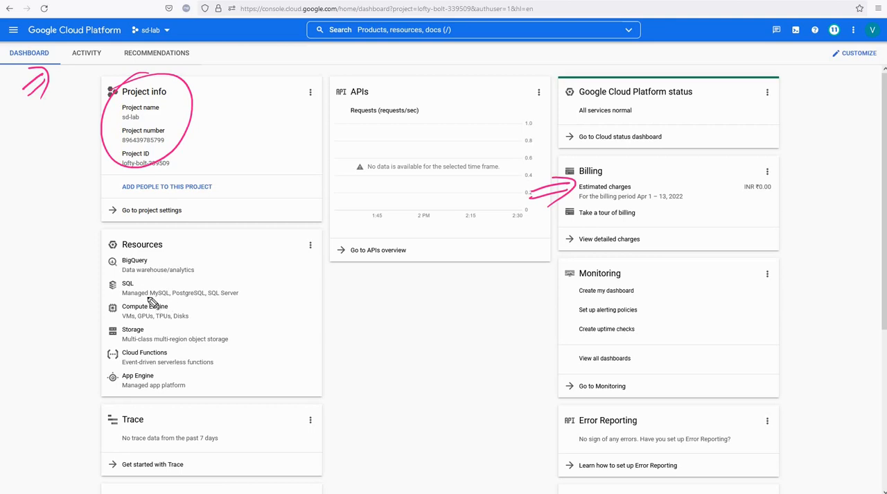
{"action": "mouse_move", "coordinate": [195, 297]}
{"action": "left_mouse_down"}
{"action": "mouse_move", "coordinate": [93, 312]}
{"action": "mouse_move", "coordinate": [197, 303]}
{"action": "mouse_move", "coordinate": [219, 310]}
{"action": "left_mouse_up"}
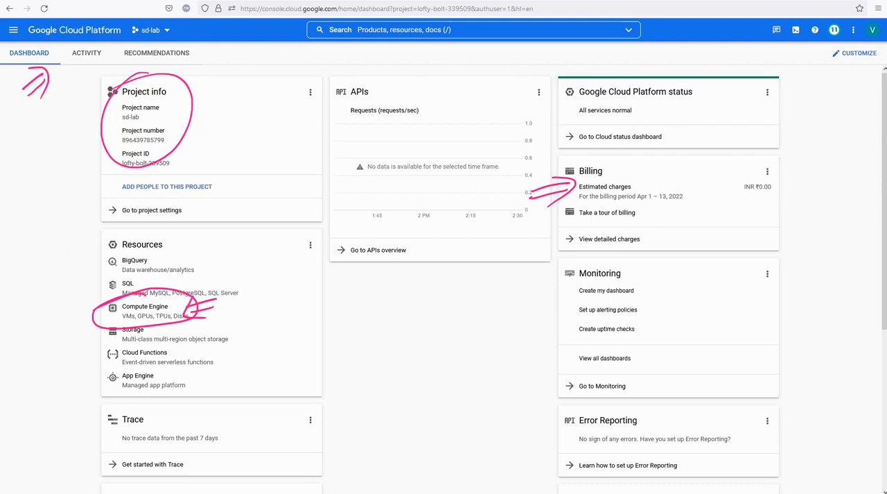
{"action": "left_click", "coordinate": [2, 380]}
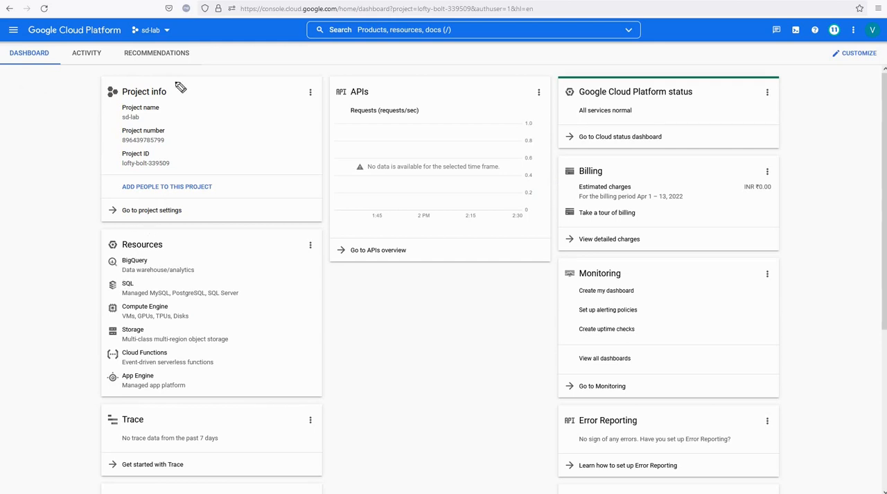
- Create a new project named sd-wan-lab with no parent organization
{"action": "left_click", "coordinate": [169, 35]}
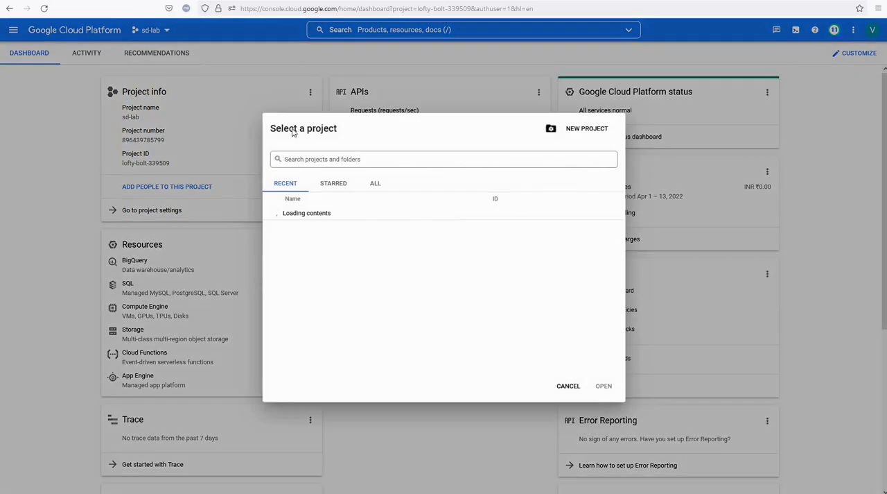
{"action": "left_click", "coordinate": [567, 384]}
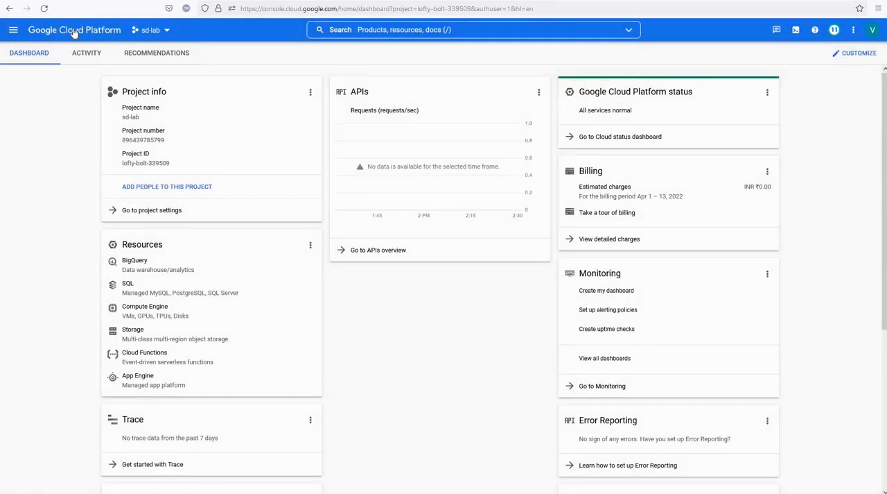
{"action": "left_click", "coordinate": [170, 32]}
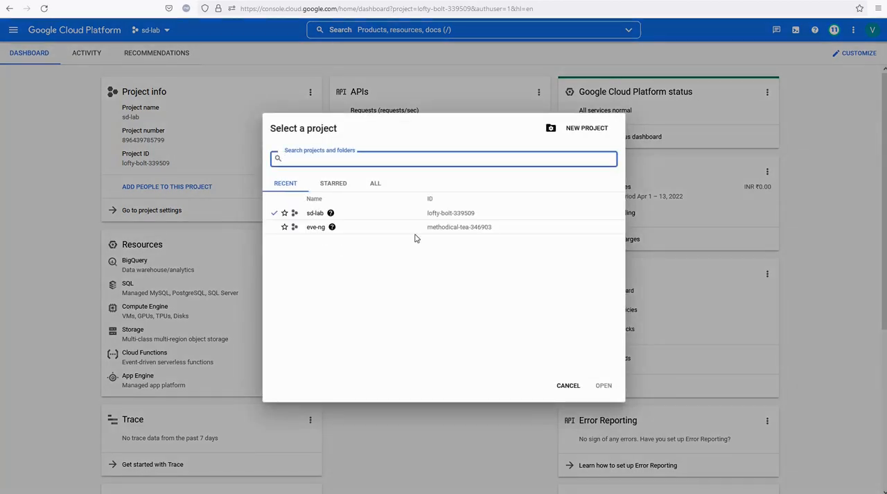
{"action": "left_click", "coordinate": [579, 135]}
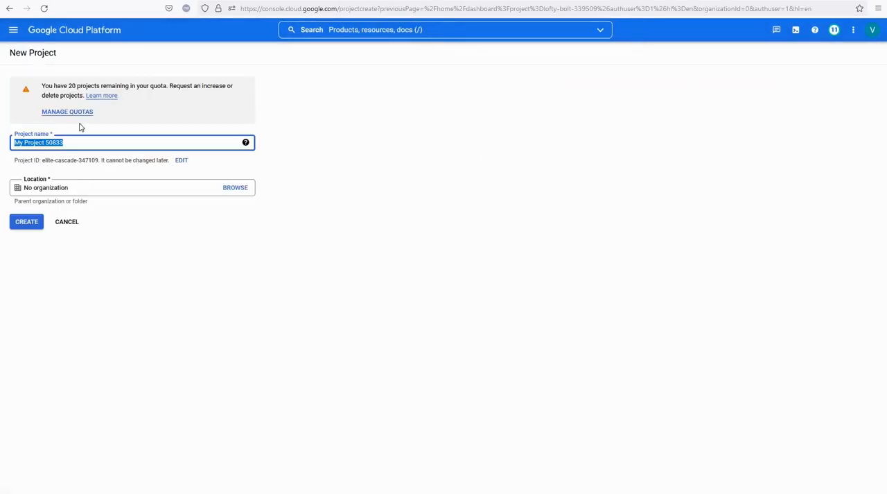
{"action": "type", "text": "sd-"}
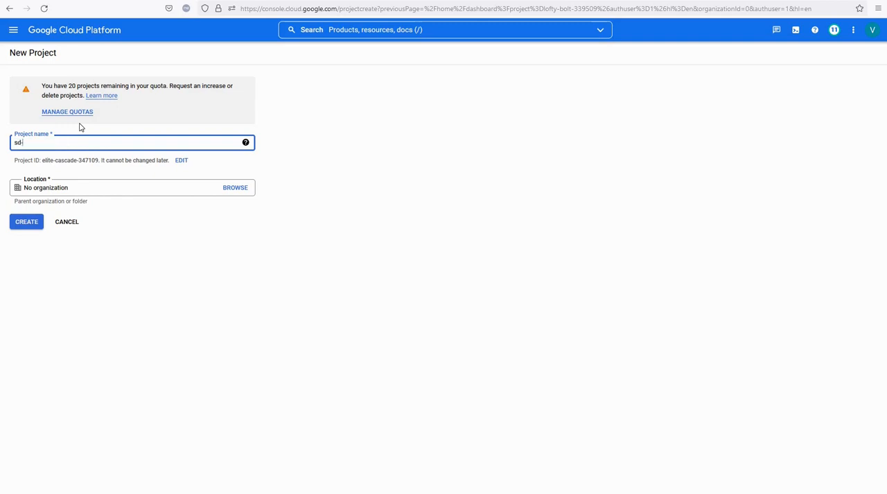
{"action": "type", "text": "wan-lab"}
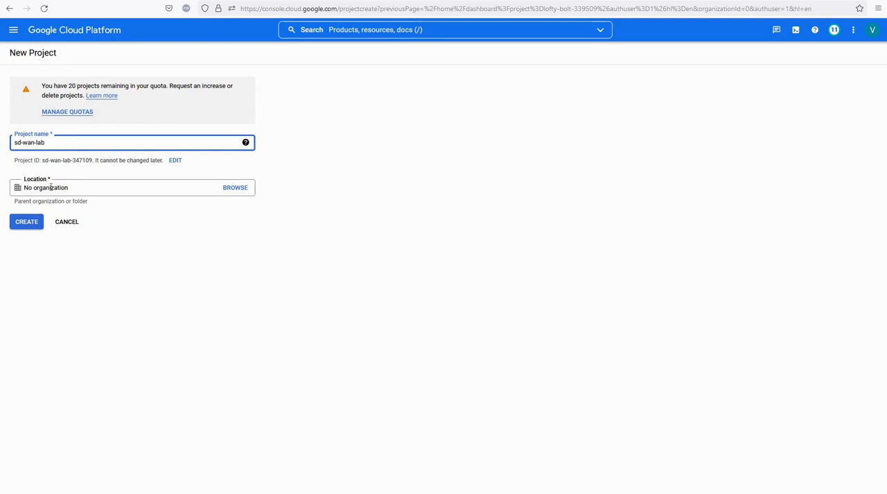
{"action": "left_click", "coordinate": [28, 222]}
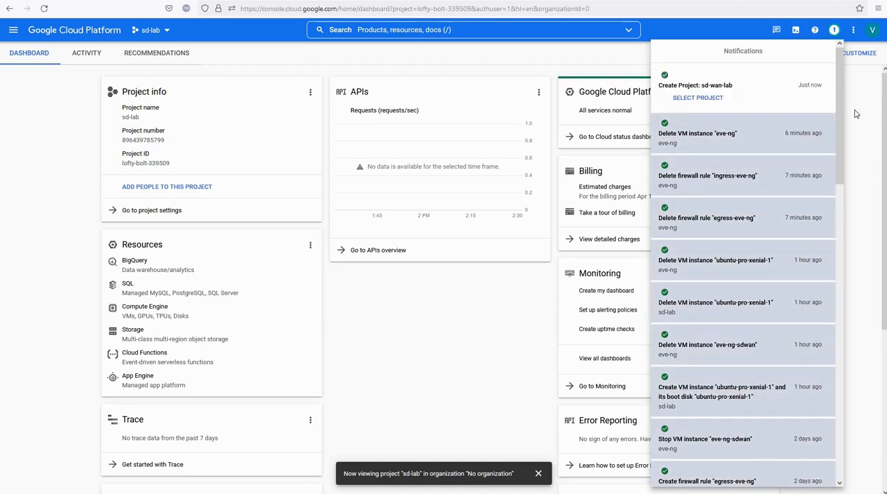
- Close the notifications, switch the console to the sd-wan-lab project and dismiss the project-change notice
{"action": "left_click", "coordinate": [865, 92]}
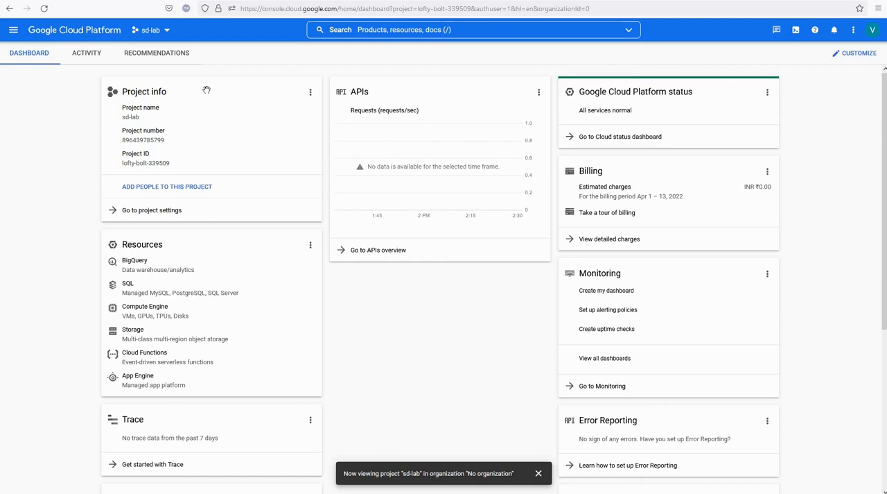
{"action": "left_click", "coordinate": [167, 32]}
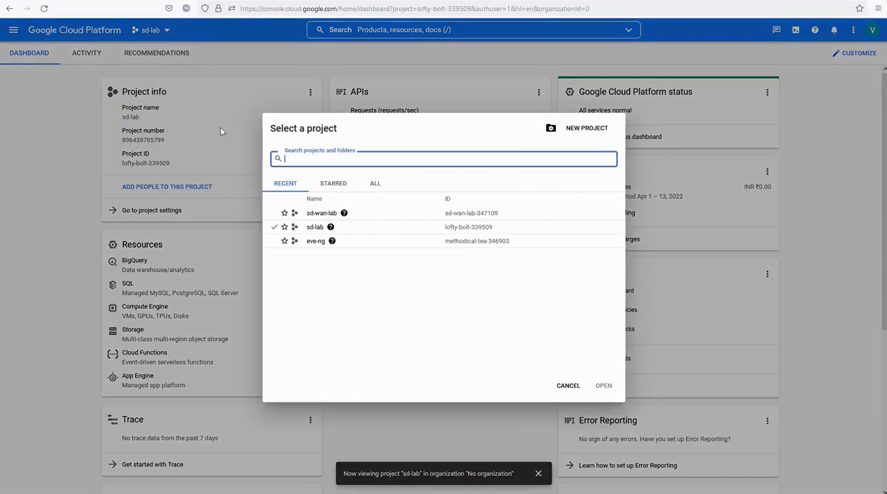
{"action": "left_click", "coordinate": [320, 214]}
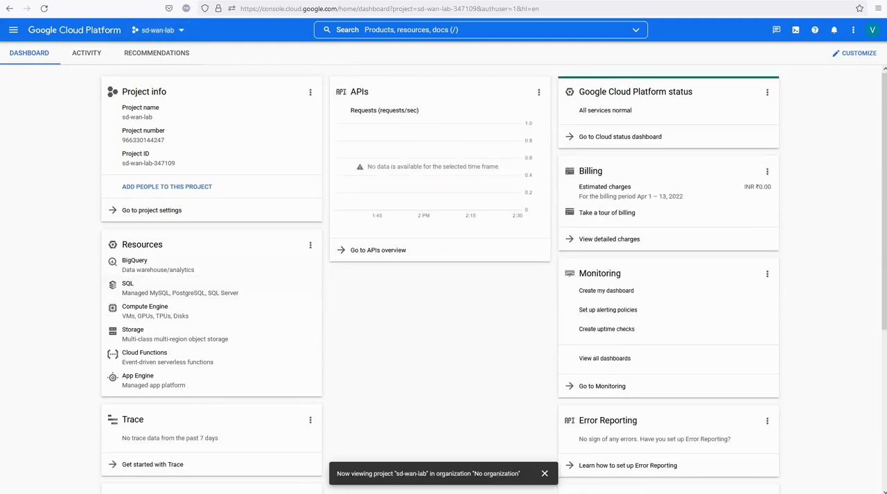
{"action": "left_click", "coordinate": [8, 309]}
{"action": "left_click_drag", "start_coordinate": [186, 29], "coordinate": [118, 46]}
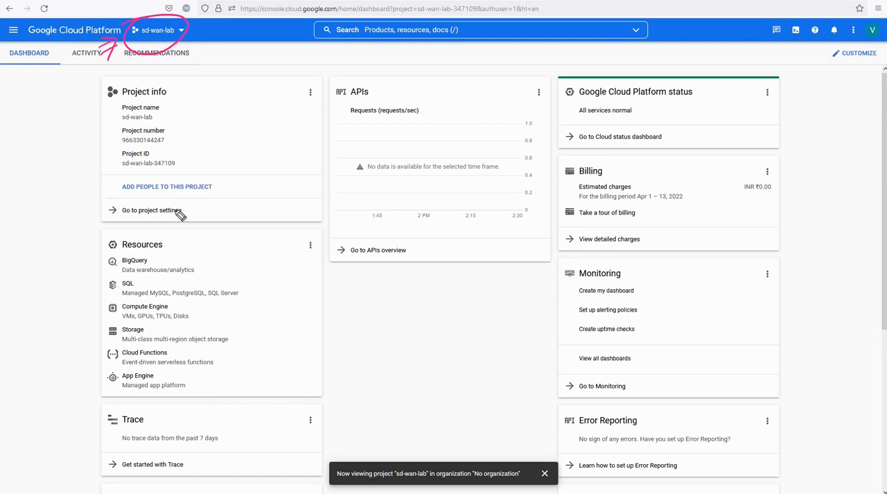
{"action": "left_click", "coordinate": [546, 474]}
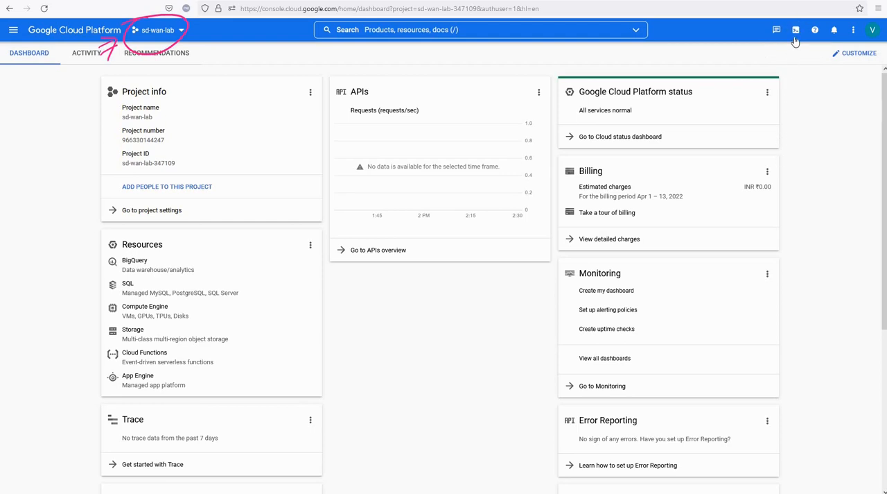
- Activate Cloud Shell for the sd-wan-lab project and add a few blank prompt lines in its terminal
{"action": "left_click", "coordinate": [796, 31]}
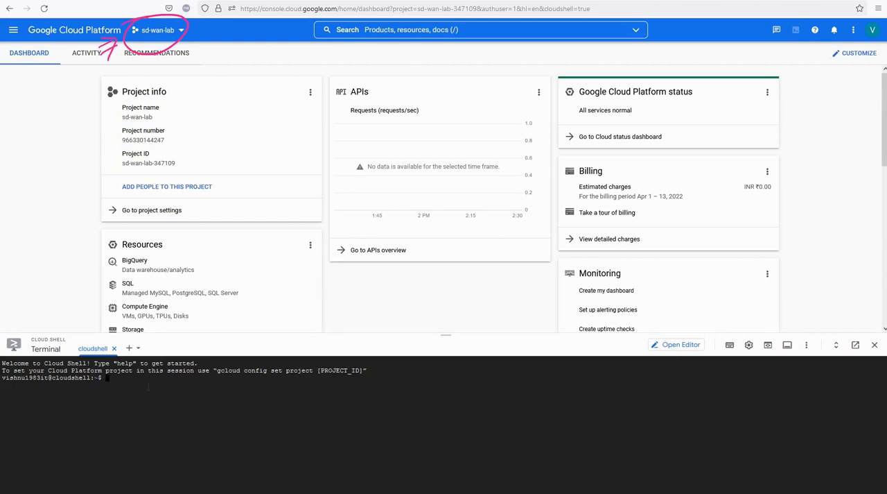
{"action": "key", "text": "Return"}
{"action": "key", "text": "Return"}
{"action": "key", "text": "Return"}
{"action": "key", "text": "Return"}
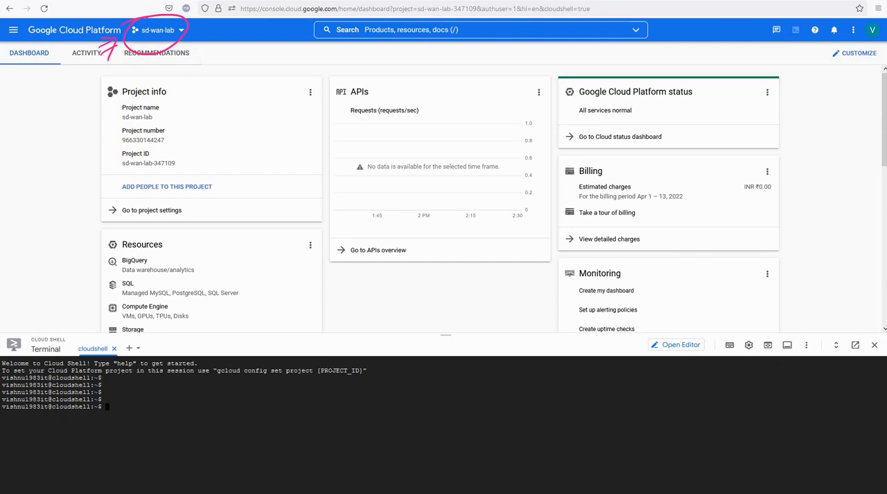
{"action": "mouse_move", "coordinate": [2, 308]}
{"action": "left_click_drag", "start_coordinate": [244, 101], "coordinate": [260, 88]}
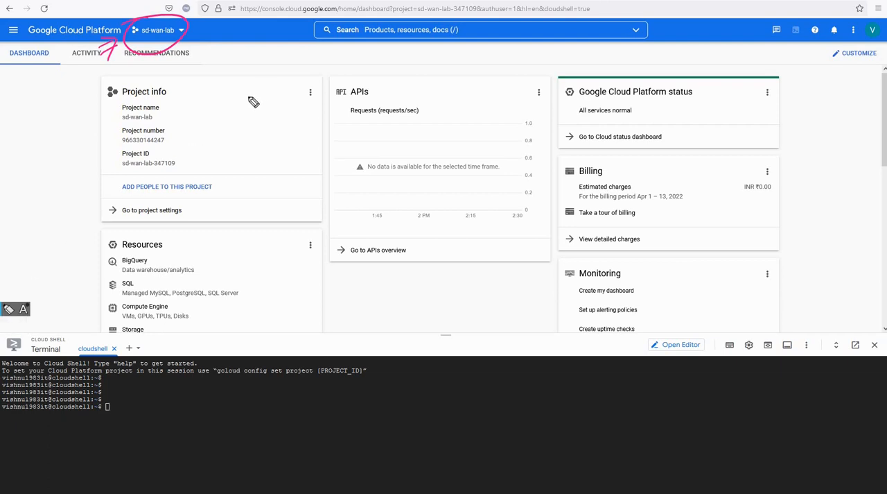
{"action": "left_click_drag", "start_coordinate": [231, 114], "coordinate": [228, 116]}
{"action": "mouse_move", "coordinate": [234, 121]}
{"action": "left_mouse_down"}
{"action": "mouse_move", "coordinate": [267, 95]}
{"action": "mouse_move", "coordinate": [245, 117]}
{"action": "left_mouse_up"}
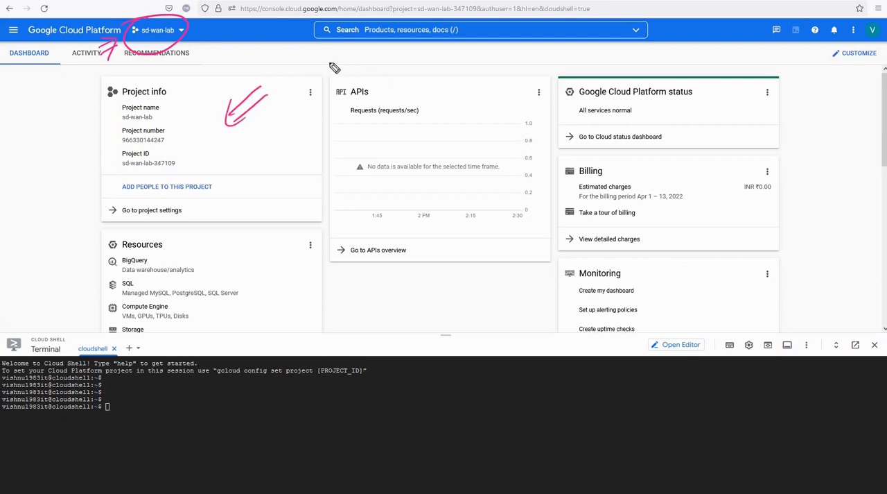
{"action": "mouse_move", "coordinate": [255, 69]}
{"action": "left_mouse_down"}
{"action": "mouse_move", "coordinate": [275, 66]}
{"action": "mouse_move", "coordinate": [269, 74]}
{"action": "left_mouse_up"}
{"action": "left_click_drag", "start_coordinate": [264, 75], "coordinate": [275, 74]}
{"action": "left_click_drag", "start_coordinate": [199, 164], "coordinate": [211, 155]}
{"action": "mouse_move", "coordinate": [202, 167]}
{"action": "left_mouse_down"}
{"action": "mouse_move", "coordinate": [216, 157]}
{"action": "mouse_move", "coordinate": [213, 173]}
{"action": "left_mouse_up"}
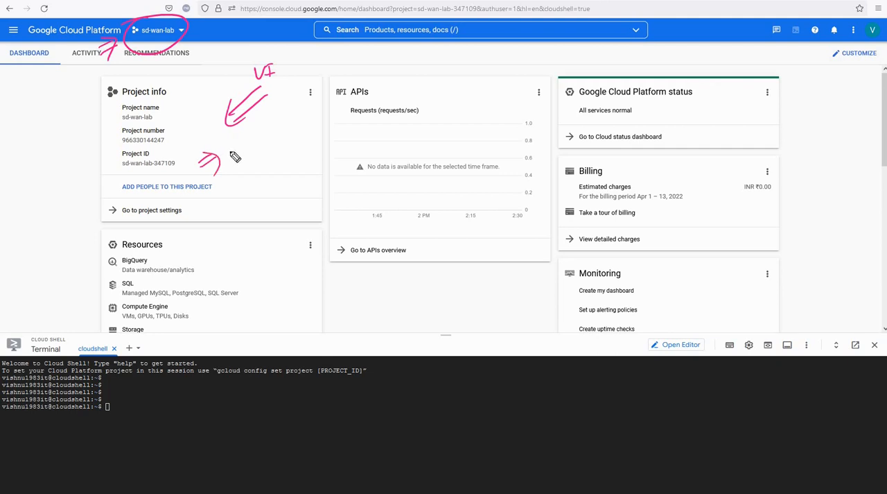
{"action": "mouse_move", "coordinate": [248, 234]}
{"action": "left_mouse_down"}
{"action": "mouse_move", "coordinate": [127, 397]}
{"action": "mouse_move", "coordinate": [135, 392]}
{"action": "left_mouse_up"}
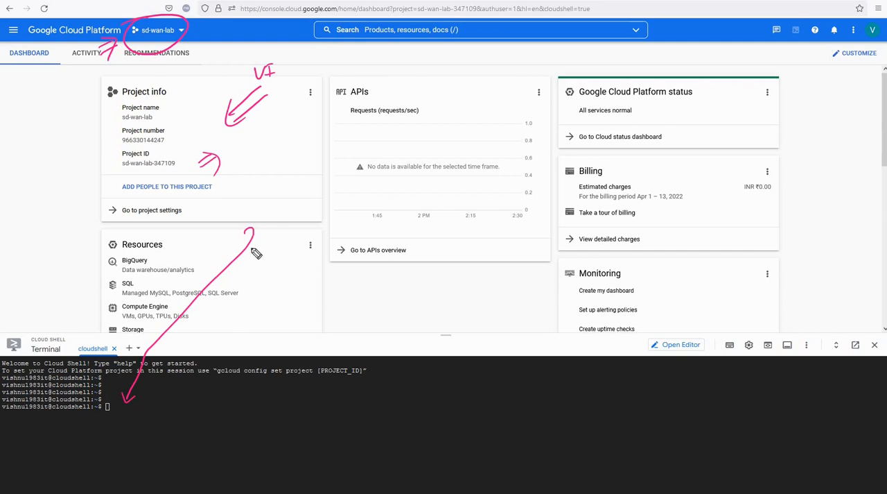
{"action": "left_click_drag", "start_coordinate": [67, 156], "coordinate": [88, 158]}
{"action": "mouse_move", "coordinate": [358, 366]}
{"action": "left_mouse_down"}
{"action": "mouse_move", "coordinate": [389, 319]}
{"action": "mouse_move", "coordinate": [355, 371]}
{"action": "left_mouse_up"}
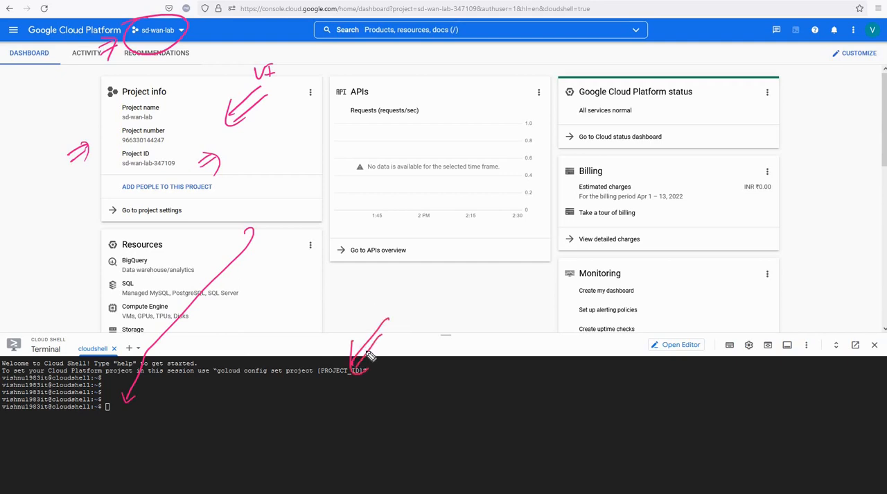
{"action": "left_click_drag", "start_coordinate": [352, 341], "coordinate": [359, 369]}
{"action": "left_click", "coordinate": [1, 380]}
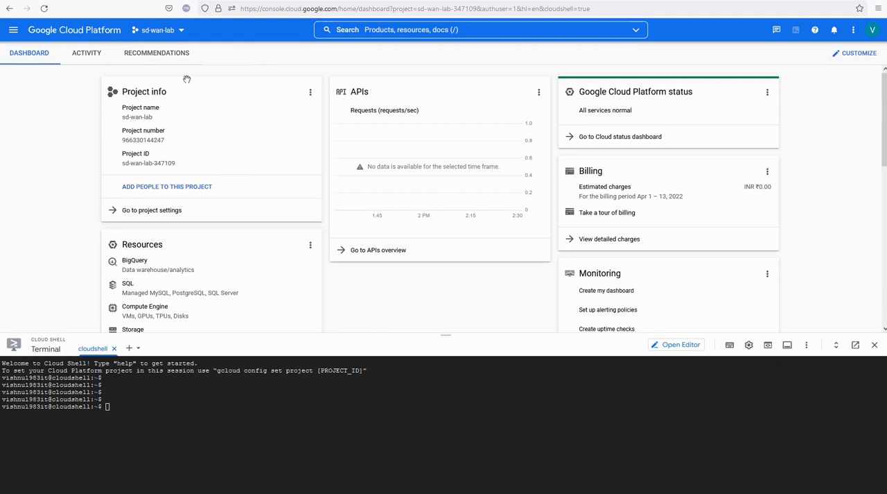
- Search the console for "ubuntu xen" and open the Ubuntu Pro 16.04 LTS (Xenial) Marketplace product
{"action": "left_click", "coordinate": [398, 30]}
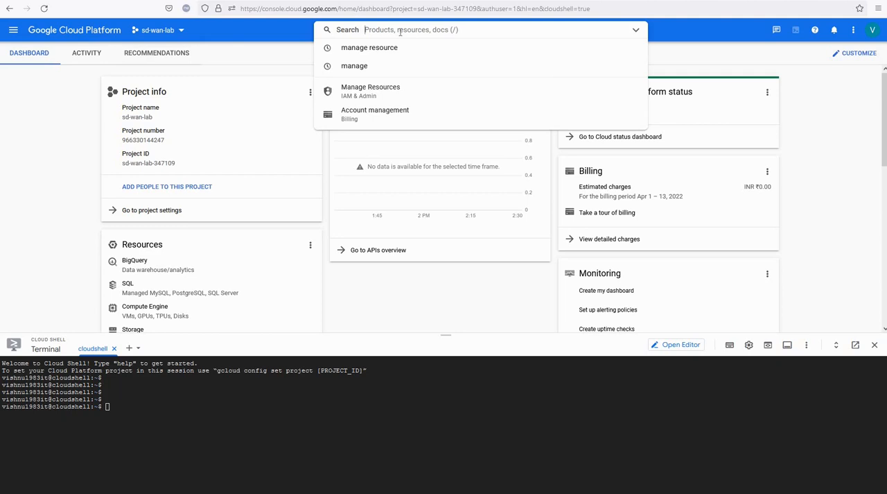
{"action": "type", "text": "ubuntu xe"}
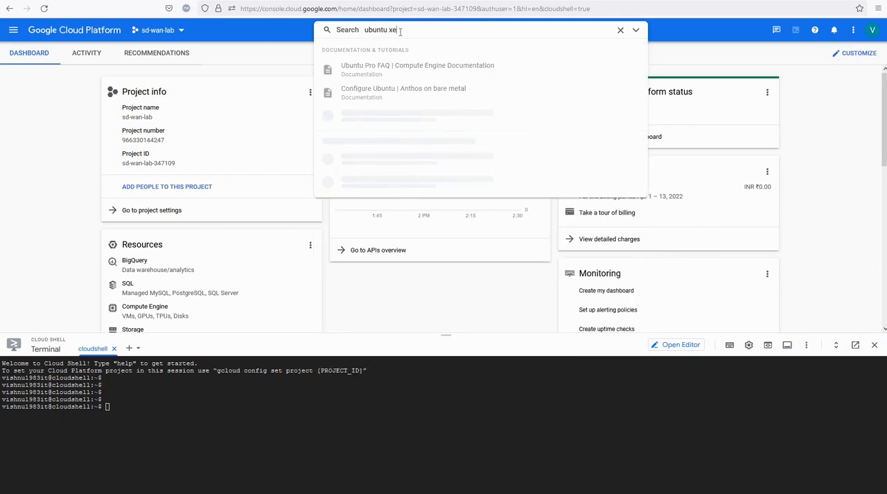
{"action": "type", "text": "na"}
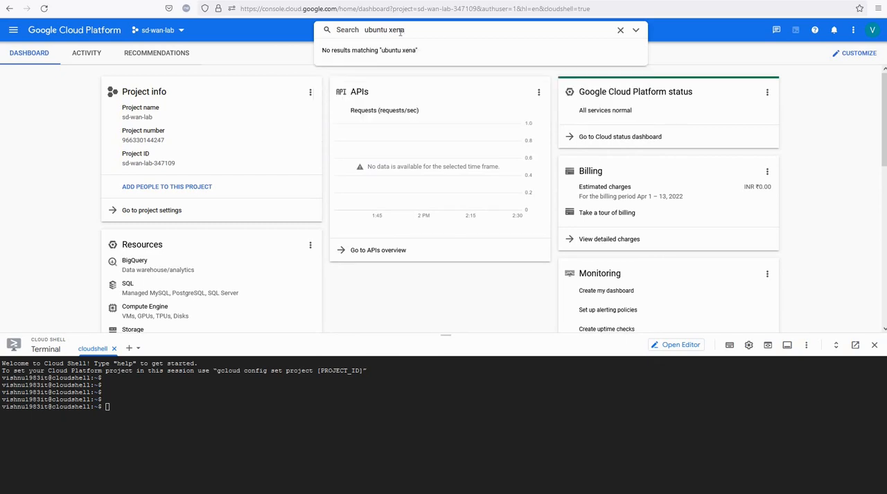
{"action": "key", "text": "BackSpace"}
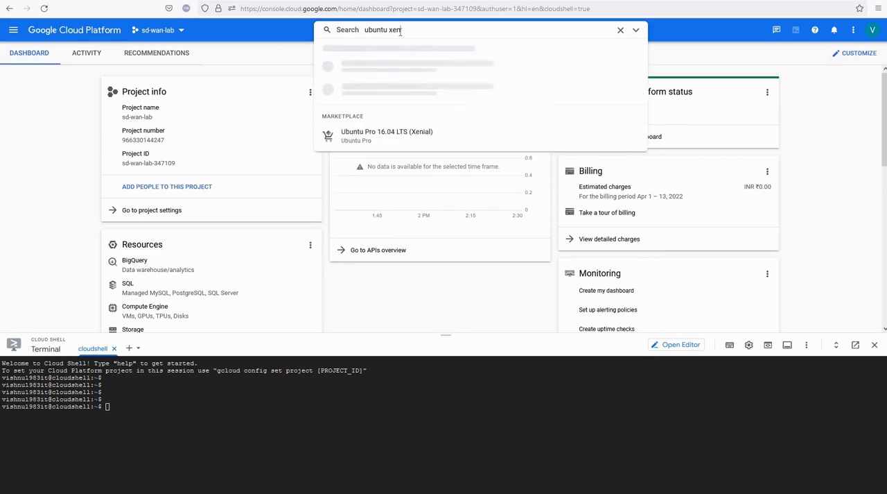
{"action": "left_click", "coordinate": [374, 74]}
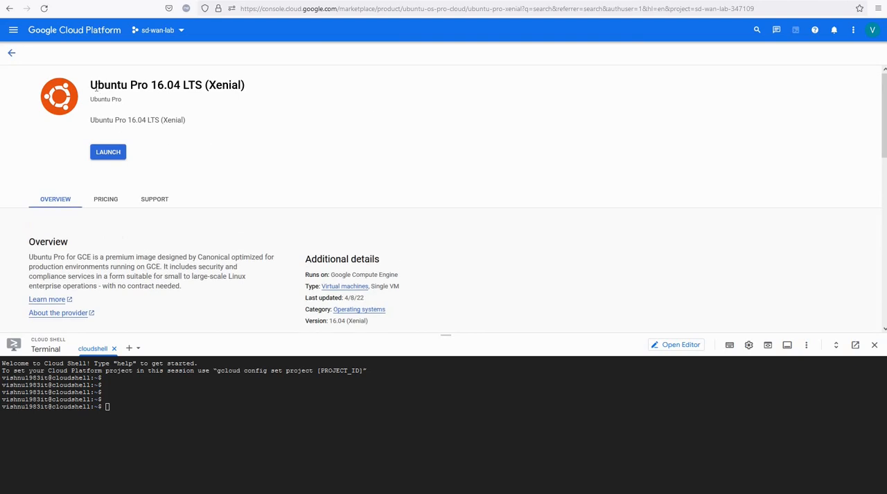
- Launch the Ubuntu Pro 16.04 LTS (Xenial) deployment and enable the Compute Engine API it requires
{"action": "left_click_drag", "start_coordinate": [90, 84], "coordinate": [261, 108]}
{"action": "left_click", "coordinate": [102, 154]}
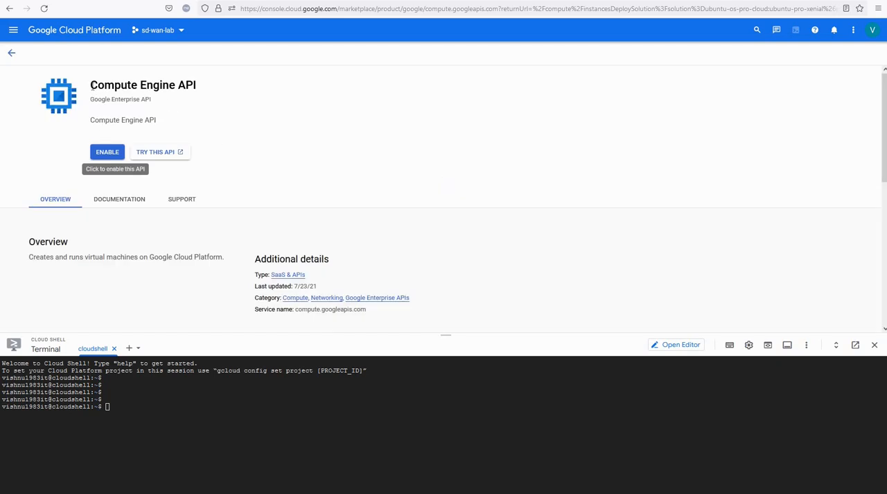
{"action": "left_click_drag", "start_coordinate": [91, 85], "coordinate": [237, 113]}
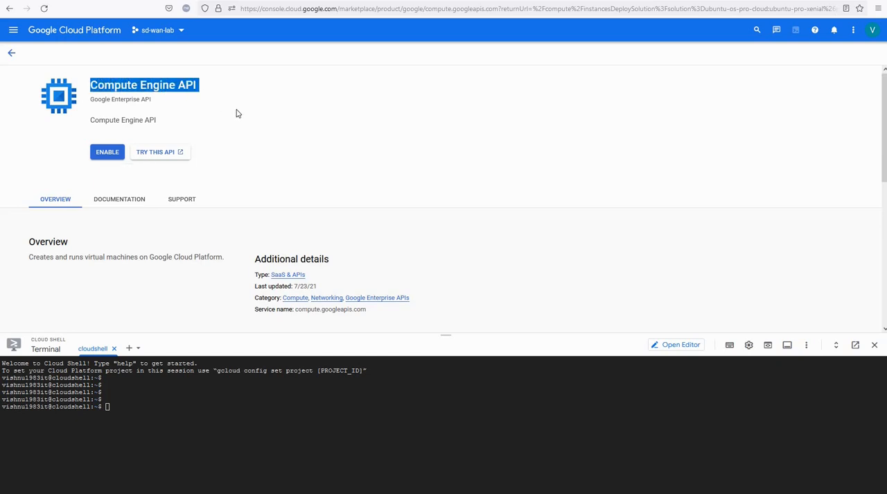
{"action": "left_click", "coordinate": [110, 152]}
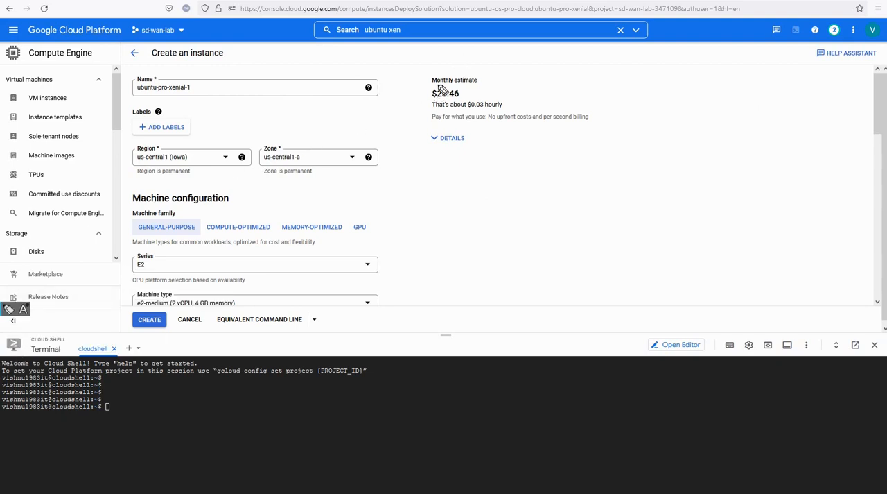
{"action": "mouse_move", "coordinate": [485, 97]}
{"action": "left_mouse_down"}
{"action": "mouse_move", "coordinate": [417, 104]}
{"action": "mouse_move", "coordinate": [479, 82]}
{"action": "left_mouse_up"}
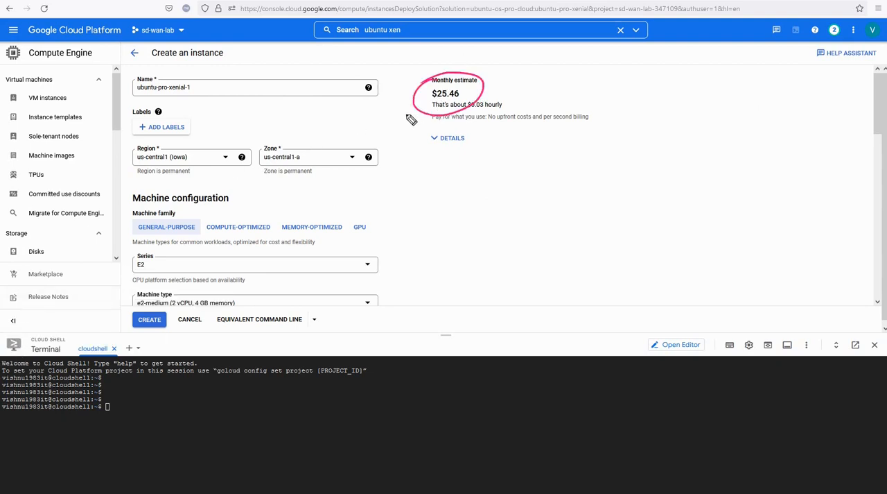
{"action": "mouse_move", "coordinate": [402, 118]}
{"action": "left_mouse_down"}
{"action": "mouse_move", "coordinate": [415, 109]}
{"action": "mouse_move", "coordinate": [411, 128]}
{"action": "left_mouse_up"}
{"action": "mouse_move", "coordinate": [176, 290]}
{"action": "left_mouse_down"}
{"action": "mouse_move", "coordinate": [173, 312]}
{"action": "mouse_move", "coordinate": [240, 303]}
{"action": "mouse_move", "coordinate": [237, 291]}
{"action": "left_mouse_up"}
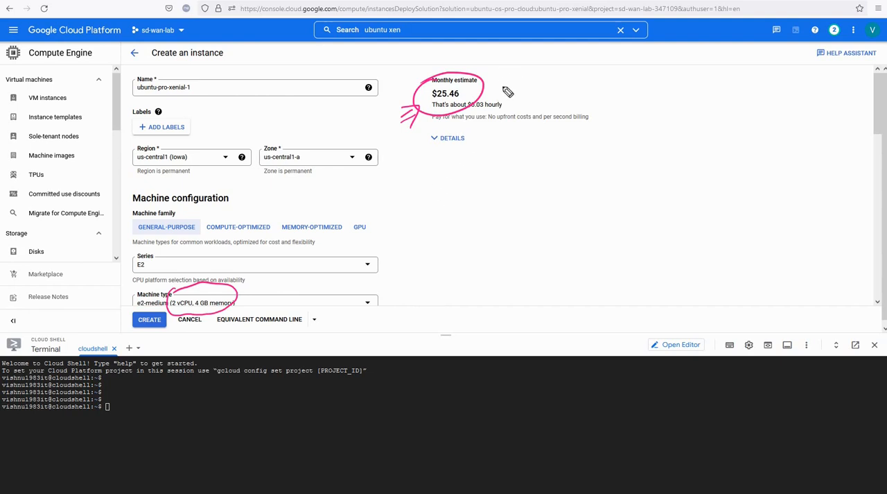
{"action": "mouse_move", "coordinate": [502, 83]}
{"action": "left_mouse_down"}
{"action": "mouse_move", "coordinate": [519, 72]}
{"action": "mouse_move", "coordinate": [520, 86]}
{"action": "left_mouse_up"}
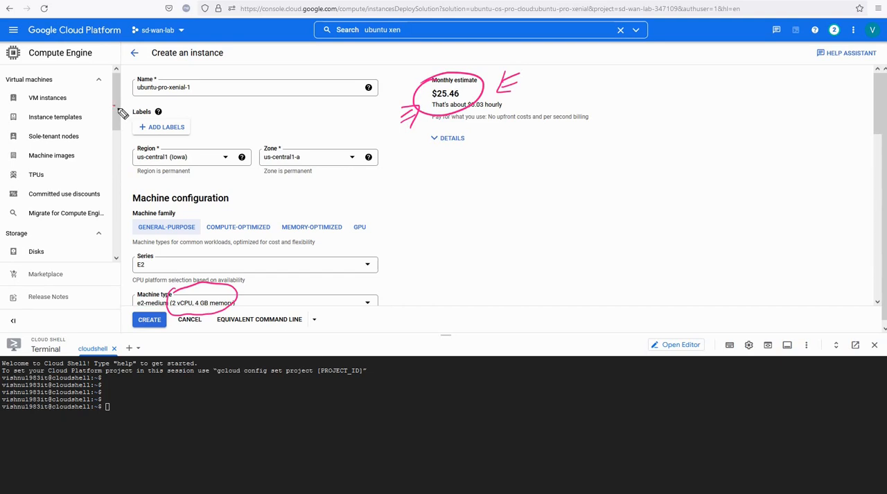
{"action": "left_click_drag", "start_coordinate": [115, 106], "coordinate": [130, 95]}
{"action": "left_click_drag", "start_coordinate": [109, 175], "coordinate": [119, 159]}
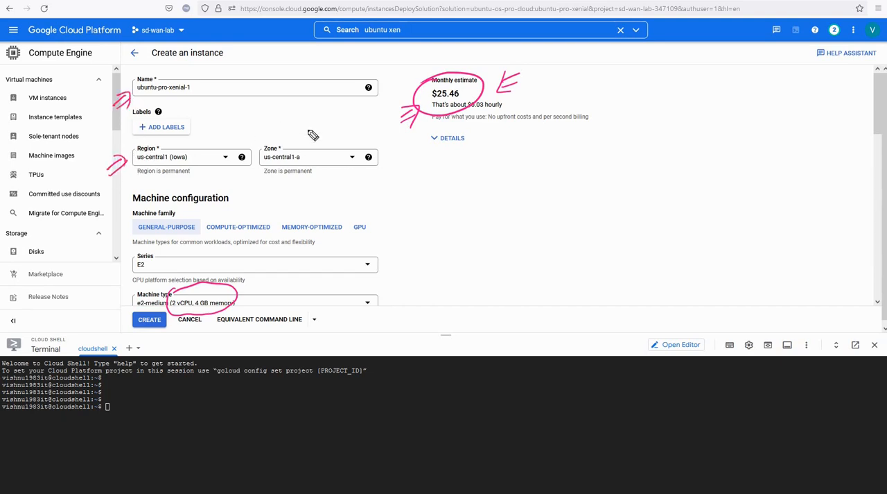
{"action": "mouse_move", "coordinate": [308, 131]}
{"action": "left_mouse_down"}
{"action": "mouse_move", "coordinate": [293, 145]}
{"action": "mouse_move", "coordinate": [309, 129]}
{"action": "left_mouse_up"}
{"action": "key", "text": "Escape"}
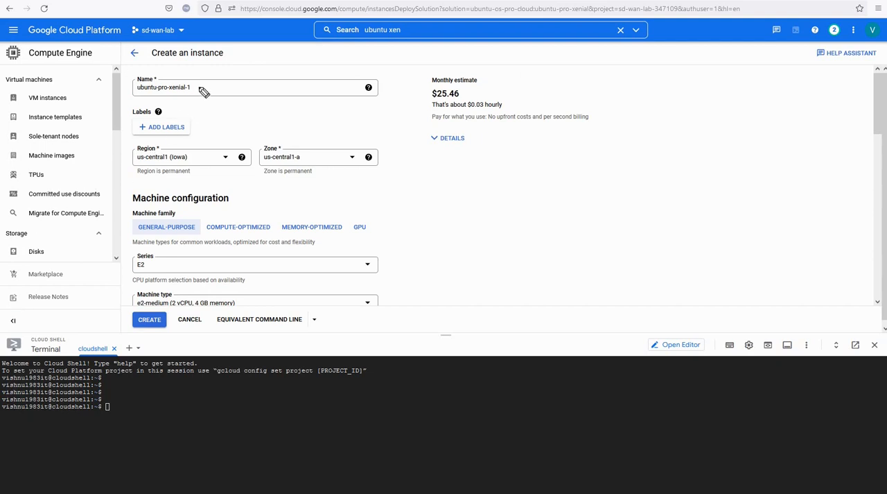
- Name the new instance eve-ng and set its region to asia-south2 (Delhi)
{"action": "triple_click", "coordinate": [154, 86]}
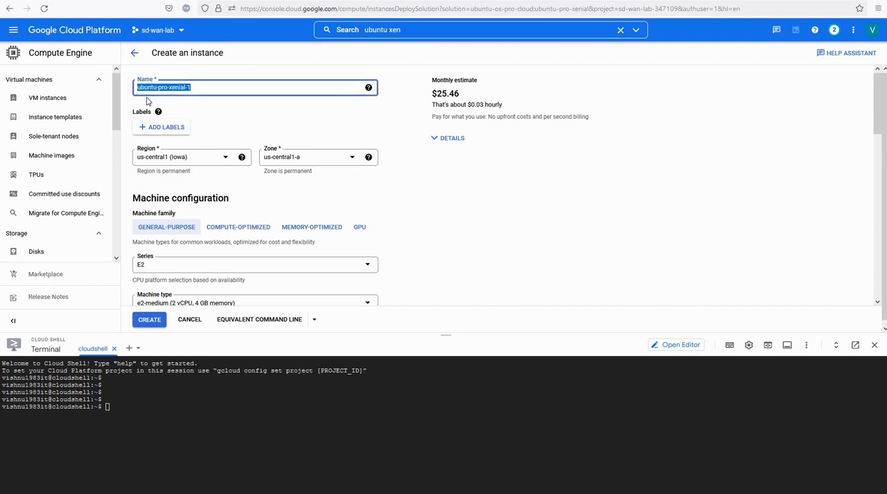
{"action": "type", "text": "eve-ng"}
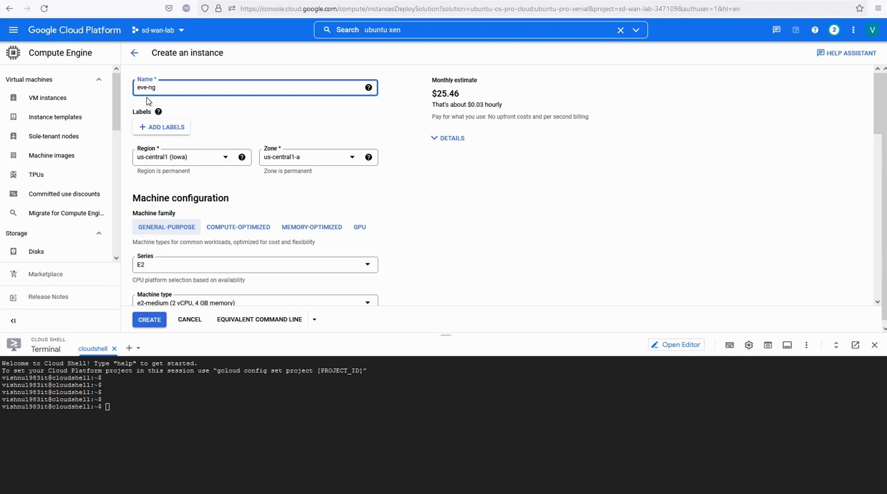
{"action": "left_click", "coordinate": [184, 158]}
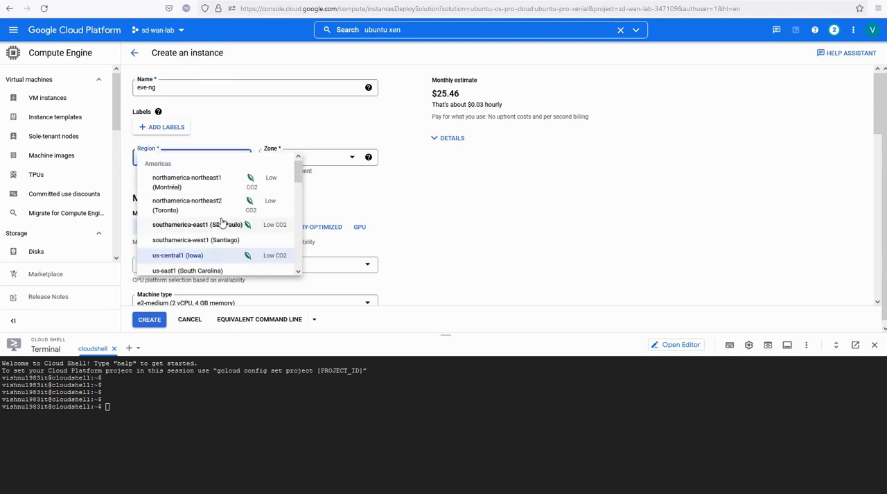
{"action": "scroll", "coordinate": [223, 222], "scroll_direction": "down", "scroll_amount": 3}
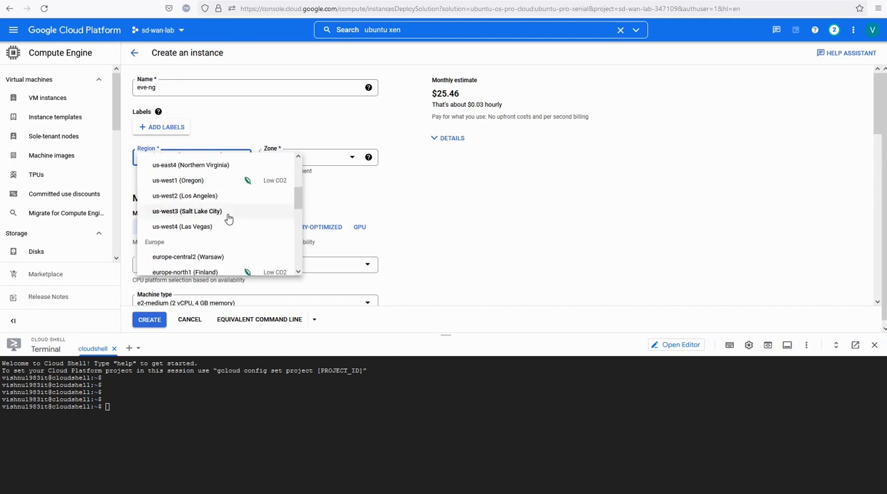
{"action": "scroll", "coordinate": [229, 218], "scroll_direction": "down", "scroll_amount": 8}
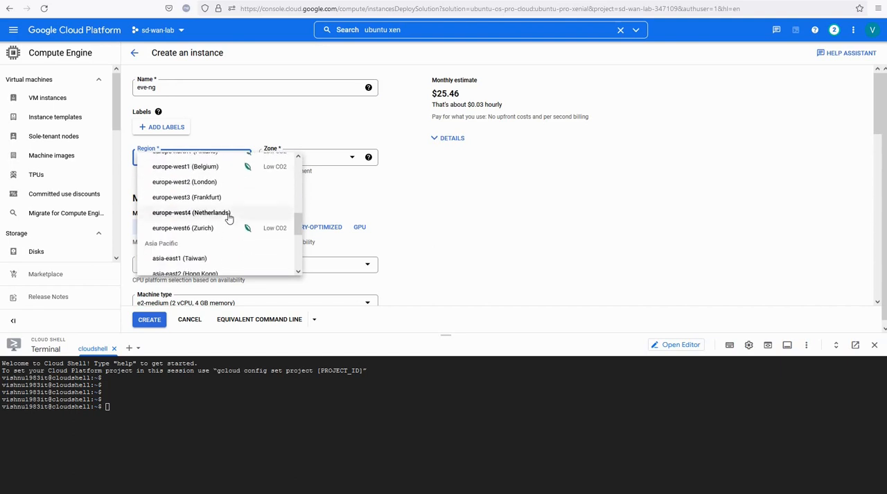
{"action": "scroll", "coordinate": [229, 219], "scroll_direction": "down", "scroll_amount": 1}
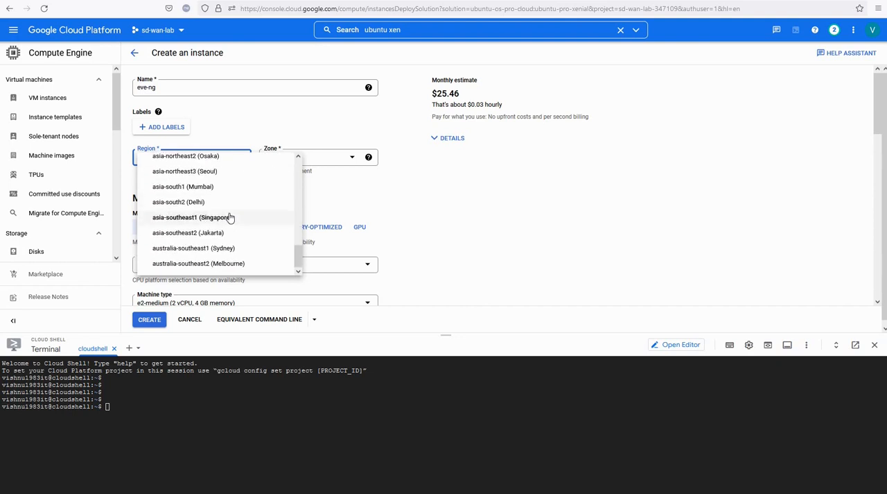
{"action": "scroll", "coordinate": [231, 218], "scroll_direction": "up", "scroll_amount": 3}
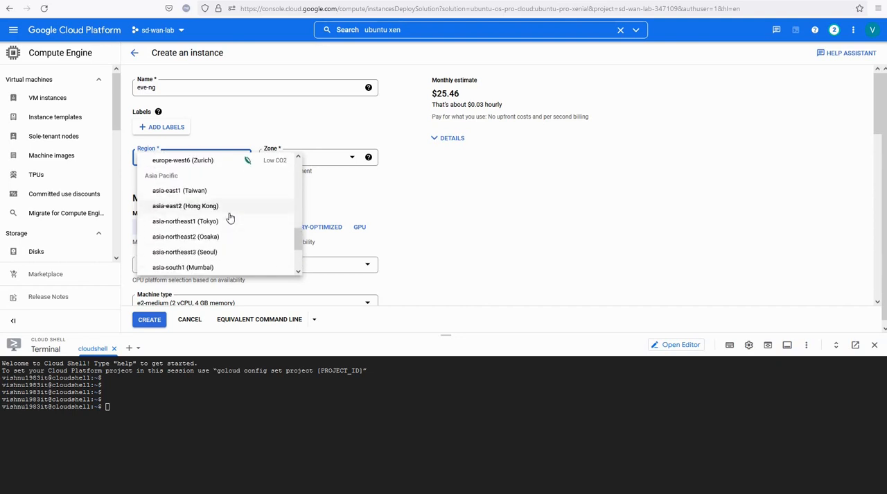
{"action": "scroll", "coordinate": [230, 219], "scroll_direction": "down", "scroll_amount": 1}
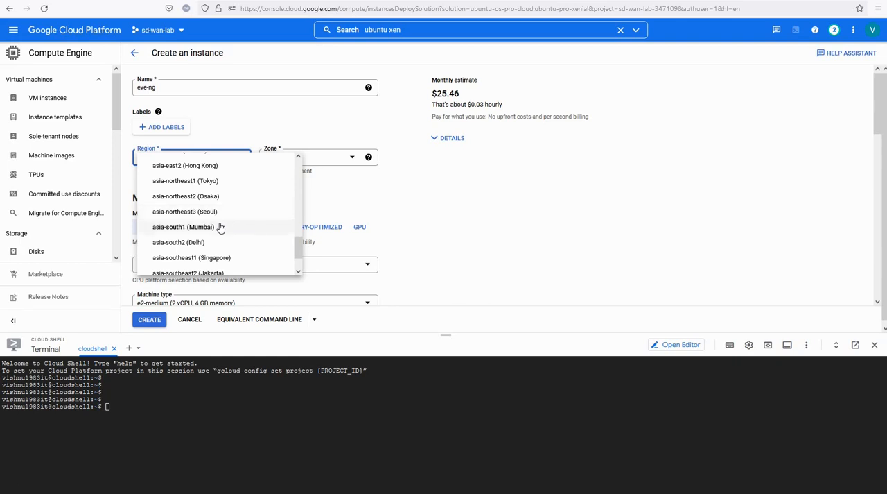
{"action": "left_click", "coordinate": [189, 242]}
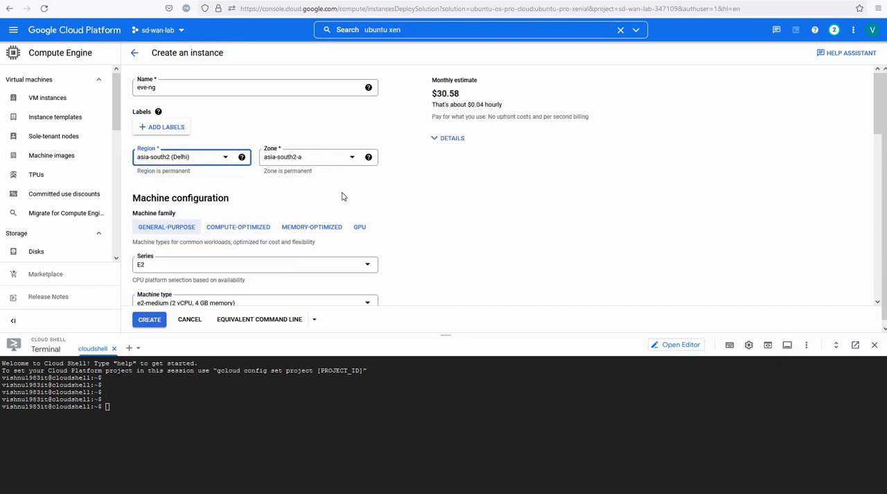
- Configure the general-purpose machine with the N1 series and the Custom machine type
{"action": "scroll", "coordinate": [294, 210], "scroll_direction": "down", "scroll_amount": 1}
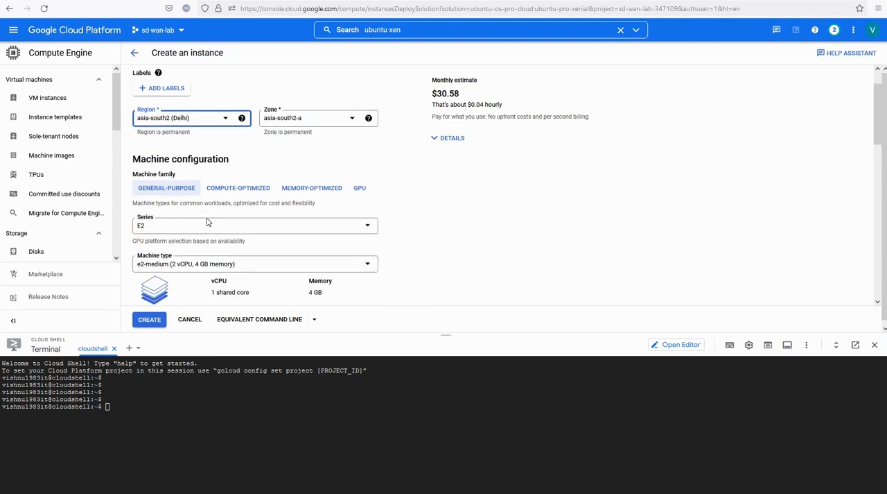
{"action": "left_click", "coordinate": [159, 226]}
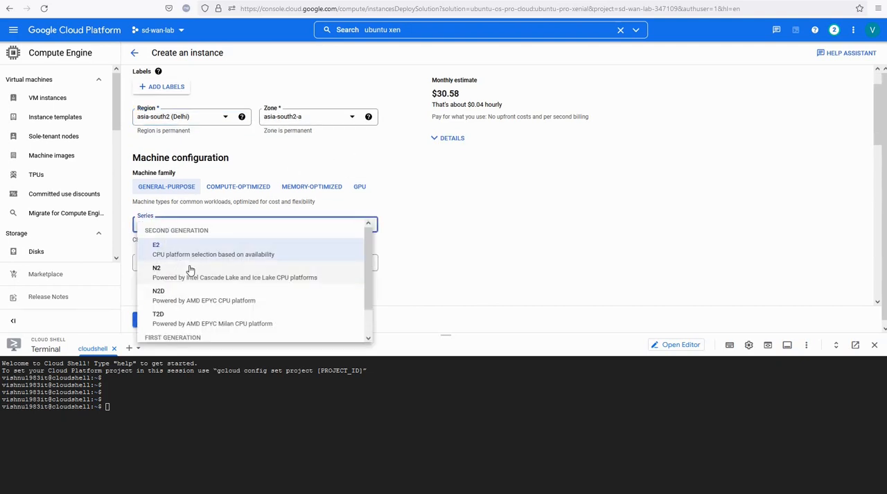
{"action": "scroll", "coordinate": [191, 269], "scroll_direction": "down", "scroll_amount": 1}
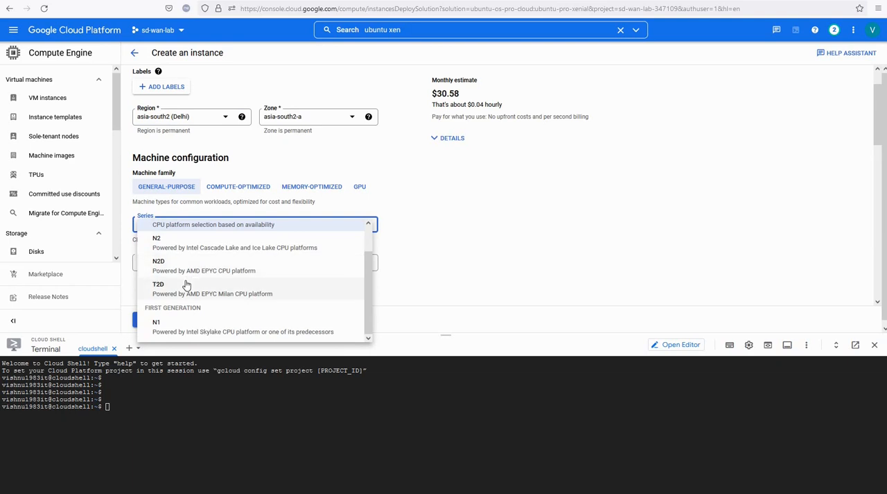
{"action": "left_click", "coordinate": [181, 328]}
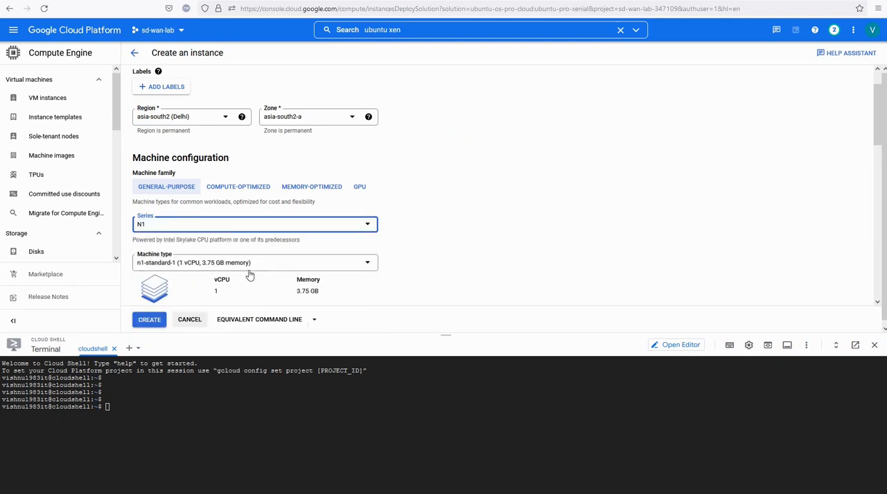
{"action": "scroll", "coordinate": [513, 198], "scroll_direction": "down", "scroll_amount": 1}
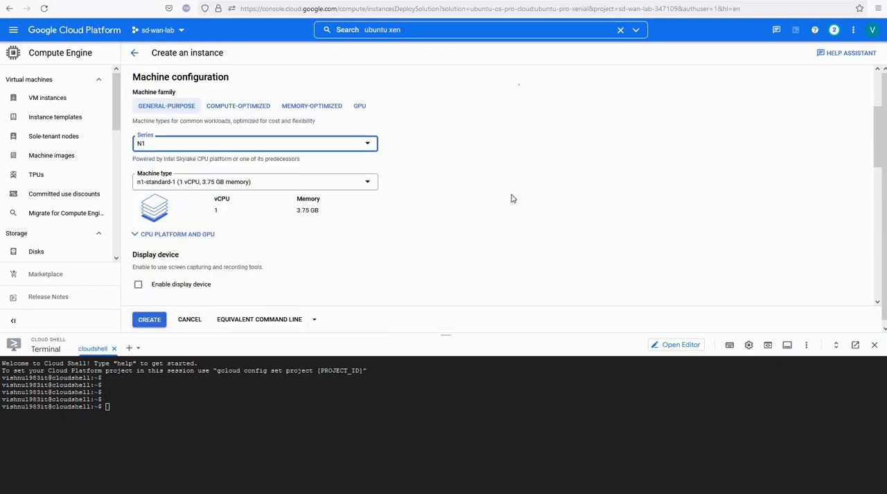
{"action": "left_click", "coordinate": [227, 183]}
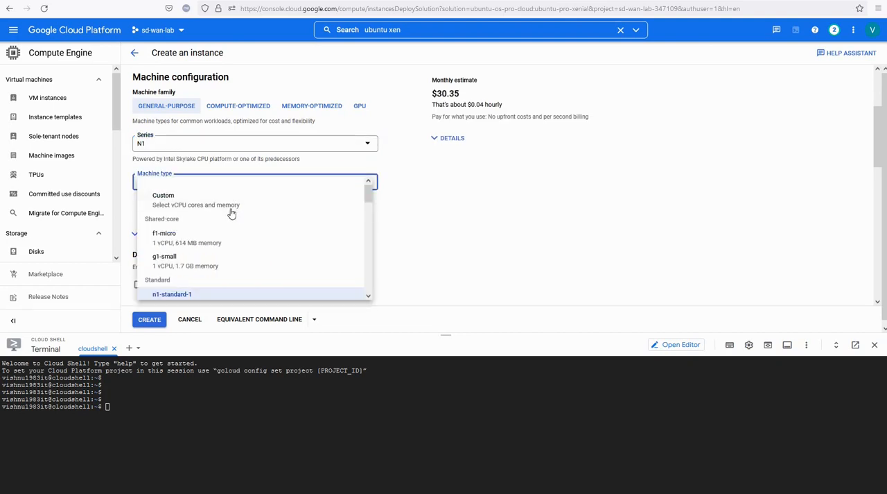
{"action": "left_click", "coordinate": [230, 206]}
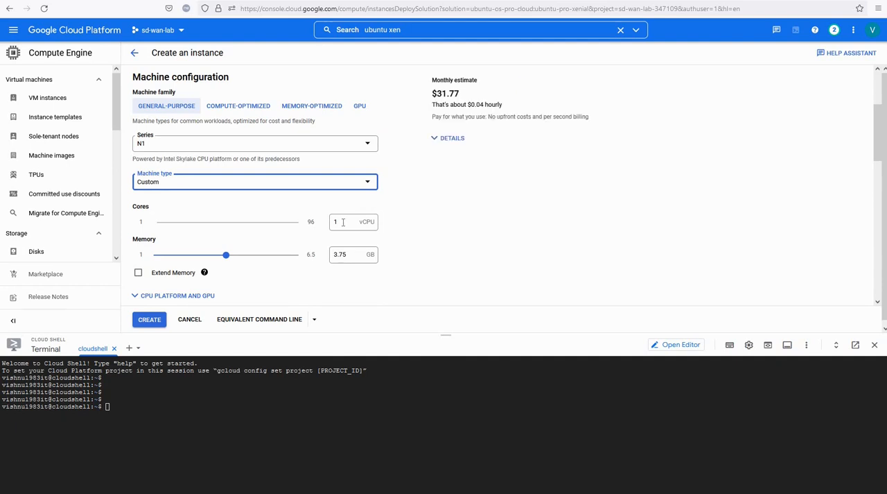
- Set the custom machine to 16 vCPU cores and 32 GB of memory
{"action": "double_click", "coordinate": [330, 221]}
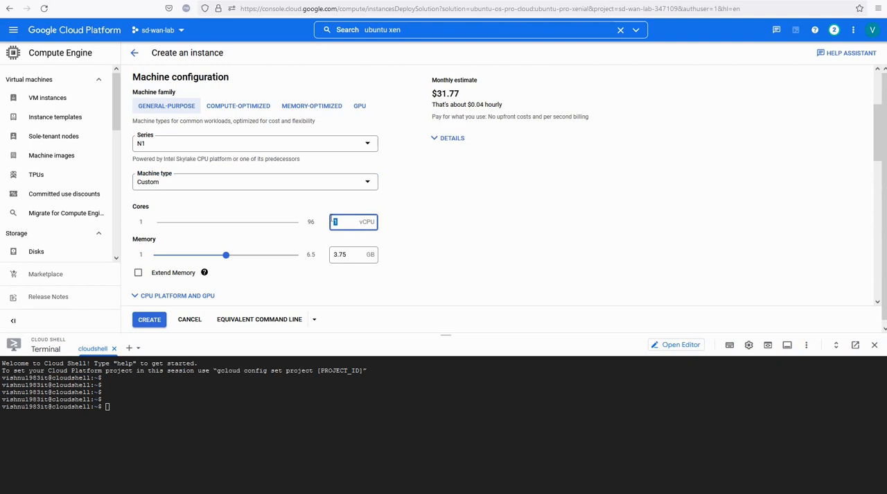
{"action": "type", "text": "6"}
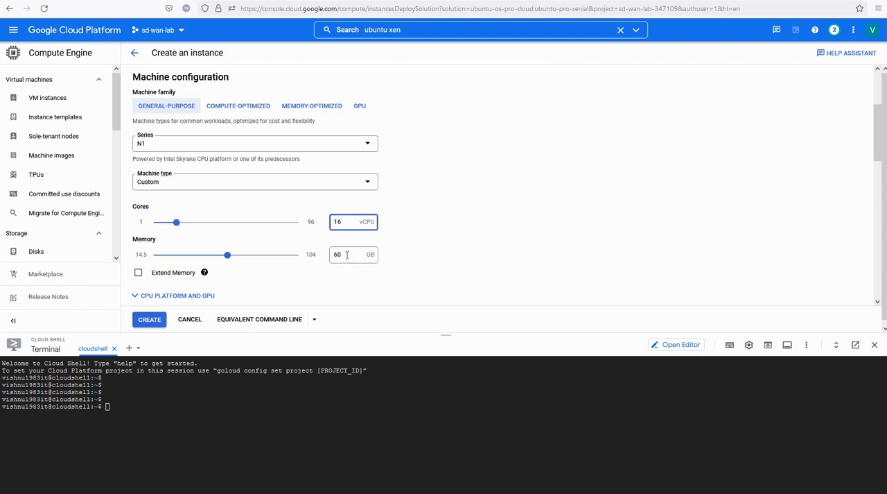
{"action": "double_click", "coordinate": [334, 254]}
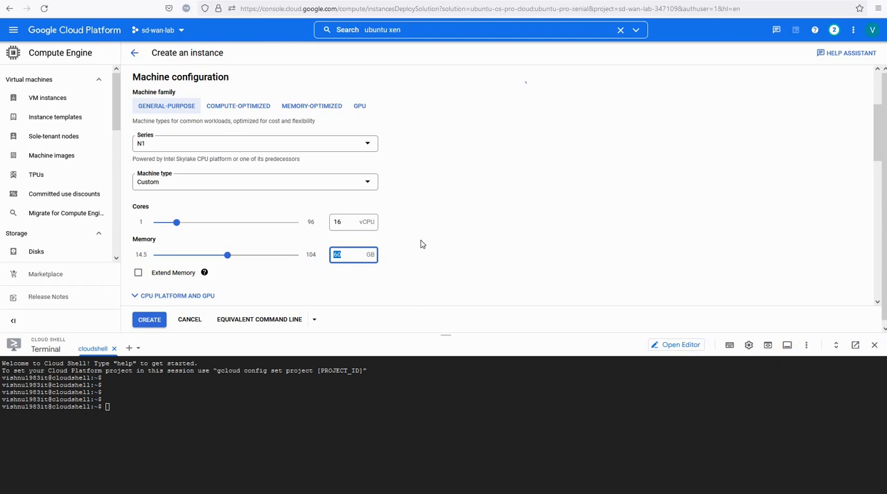
{"action": "type", "text": "32"}
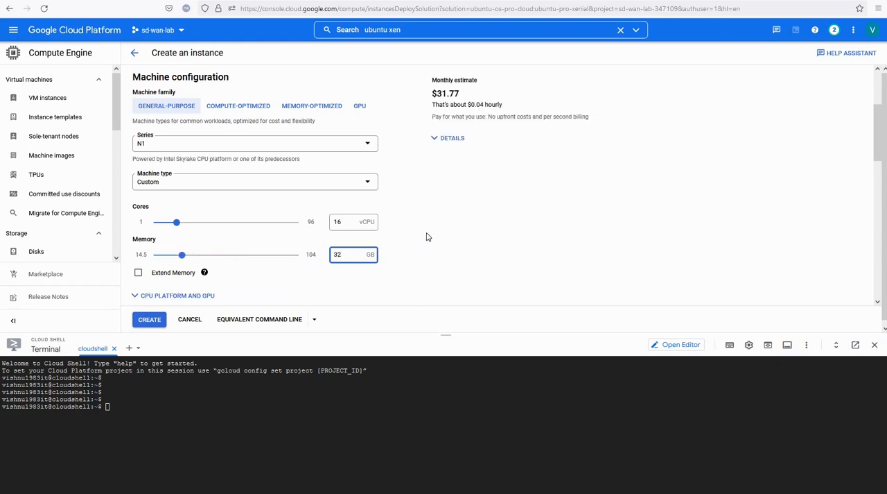
{"action": "left_click", "coordinate": [428, 236]}
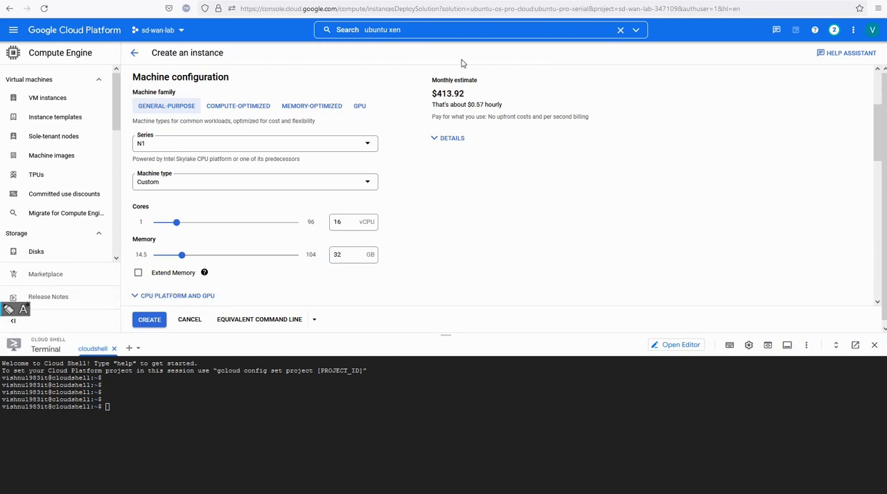
{"action": "mouse_move", "coordinate": [421, 86]}
{"action": "left_mouse_down"}
{"action": "mouse_move", "coordinate": [456, 71]}
{"action": "mouse_move", "coordinate": [440, 74]}
{"action": "left_mouse_up"}
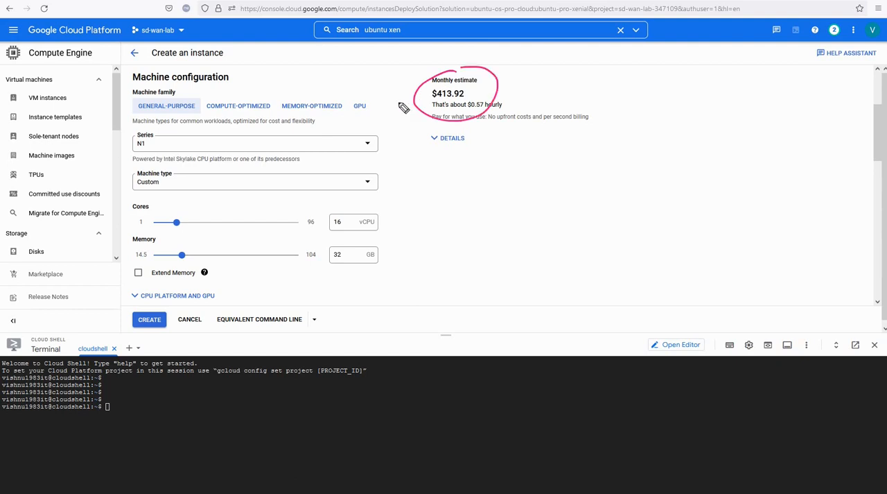
{"action": "left_click_drag", "start_coordinate": [387, 100], "coordinate": [406, 92]}
{"action": "left_click_drag", "start_coordinate": [391, 103], "coordinate": [410, 92]}
{"action": "left_click_drag", "start_coordinate": [396, 89], "coordinate": [411, 92]}
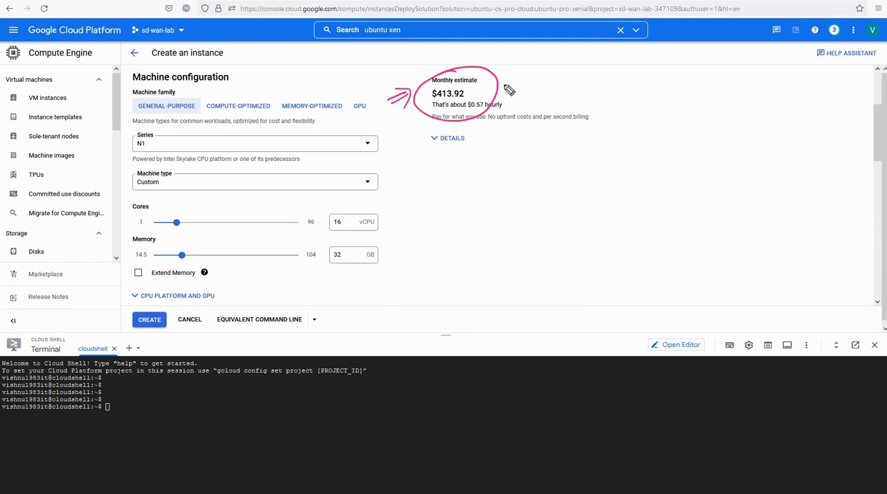
{"action": "mouse_move", "coordinate": [572, 61]}
{"action": "left_mouse_down"}
{"action": "mouse_move", "coordinate": [565, 83]}
{"action": "mouse_move", "coordinate": [594, 61]}
{"action": "left_mouse_up"}
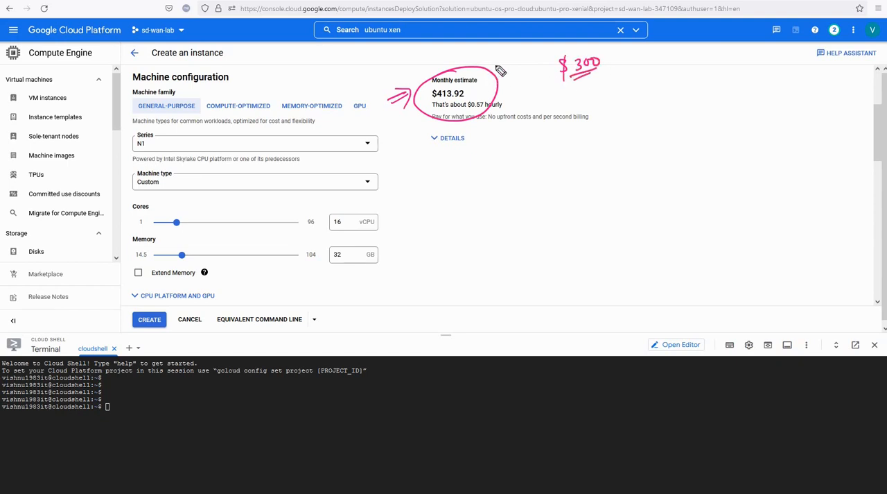
{"action": "left_click_drag", "start_coordinate": [468, 92], "coordinate": [479, 88]}
{"action": "mouse_move", "coordinate": [639, 84]}
{"action": "left_mouse_down"}
{"action": "mouse_move", "coordinate": [640, 96]}
{"action": "mouse_move", "coordinate": [665, 92]}
{"action": "mouse_move", "coordinate": [641, 108]}
{"action": "mouse_move", "coordinate": [666, 103]}
{"action": "mouse_move", "coordinate": [638, 109]}
{"action": "left_mouse_up"}
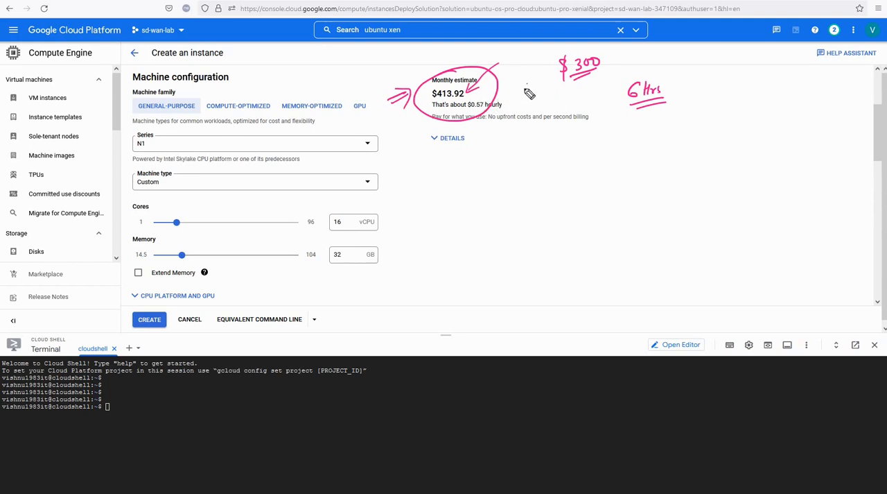
{"action": "mouse_move", "coordinate": [527, 84]}
{"action": "left_mouse_down"}
{"action": "mouse_move", "coordinate": [502, 100]}
{"action": "mouse_move", "coordinate": [515, 101]}
{"action": "left_mouse_up"}
{"action": "left_click_drag", "start_coordinate": [500, 70], "coordinate": [533, 71]}
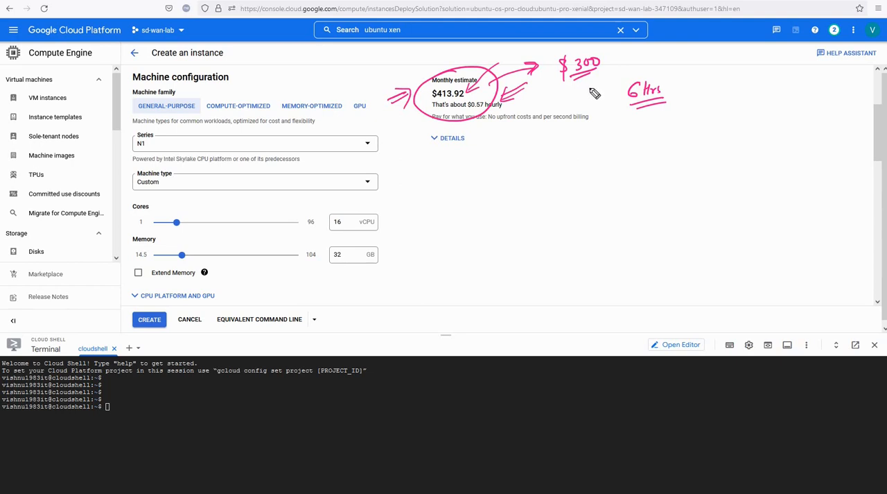
{"action": "mouse_move", "coordinate": [591, 52]}
{"action": "left_mouse_down"}
{"action": "mouse_move", "coordinate": [554, 74]}
{"action": "mouse_move", "coordinate": [588, 49]}
{"action": "left_mouse_up"}
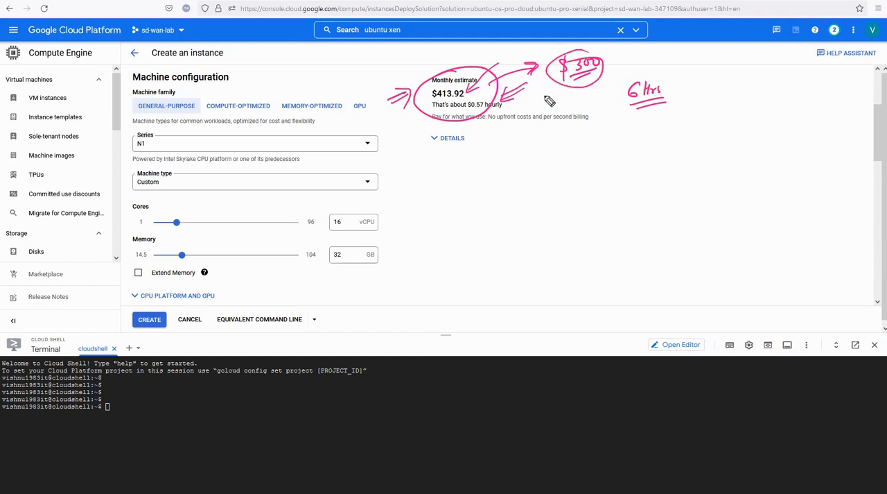
{"action": "left_click_drag", "start_coordinate": [542, 99], "coordinate": [558, 92]}
{"action": "left_click_drag", "start_coordinate": [350, 202], "coordinate": [345, 205]}
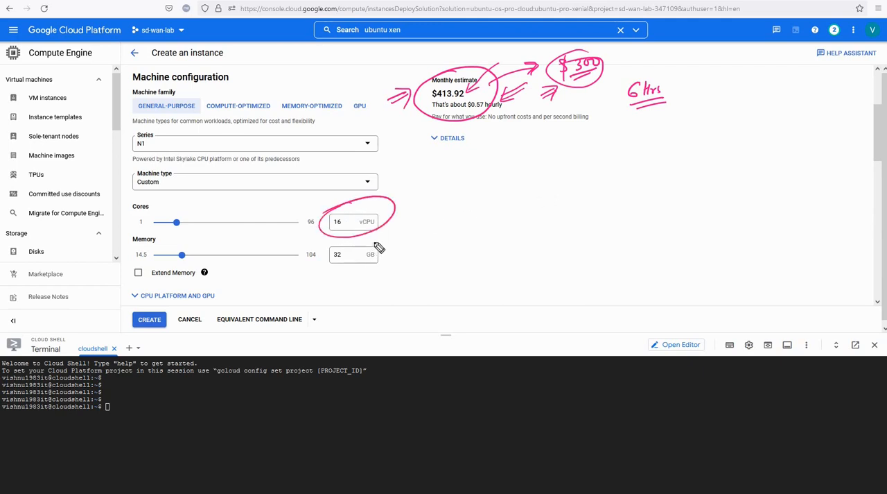
{"action": "mouse_move", "coordinate": [369, 243]}
{"action": "left_mouse_down"}
{"action": "mouse_move", "coordinate": [406, 256]}
{"action": "mouse_move", "coordinate": [341, 255]}
{"action": "left_mouse_up"}
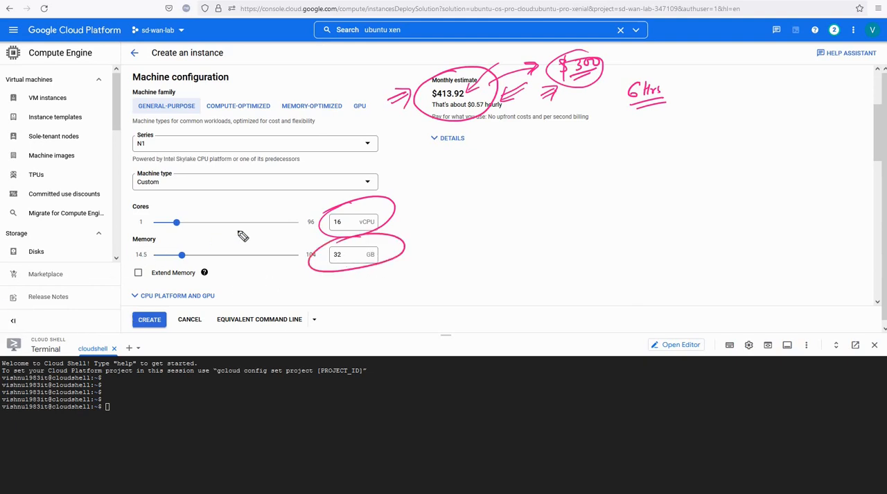
{"action": "key", "text": "Escape"}
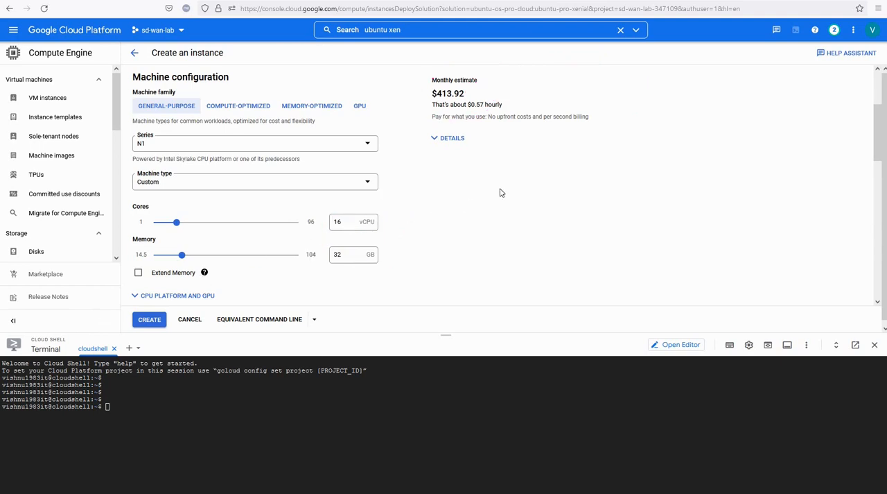
- Change the boot disk to a 256 GB SSD persistent disk, keeping the Ubuntu 16.04 LTS Pro Server image
{"action": "scroll", "coordinate": [469, 210], "scroll_direction": "down", "scroll_amount": 3}
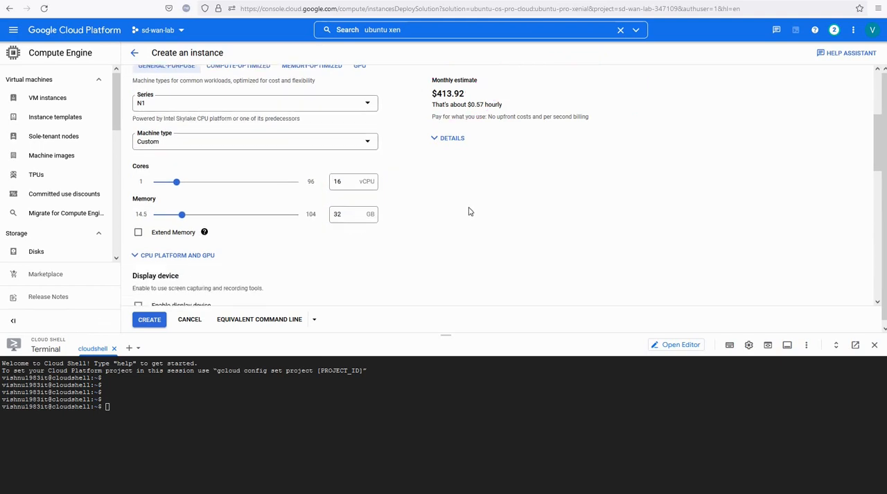
{"action": "scroll", "coordinate": [264, 247], "scroll_direction": "down", "scroll_amount": 1}
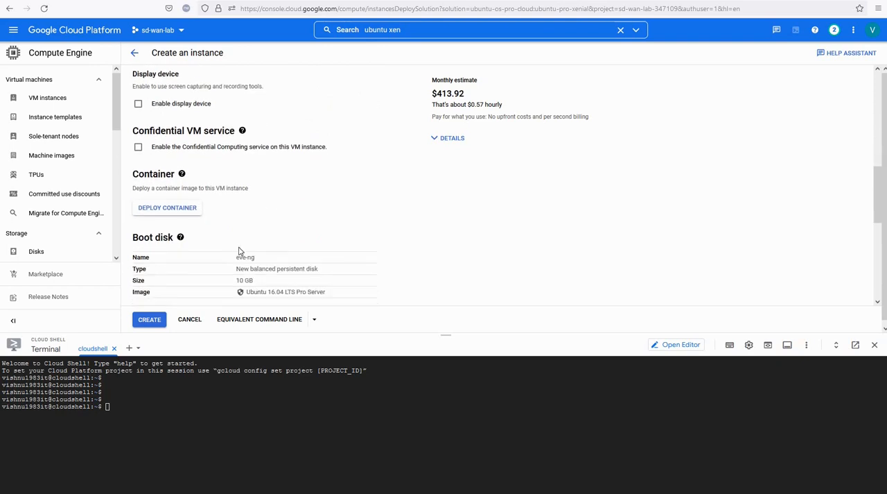
{"action": "scroll", "coordinate": [234, 244], "scroll_direction": "down", "scroll_amount": 1}
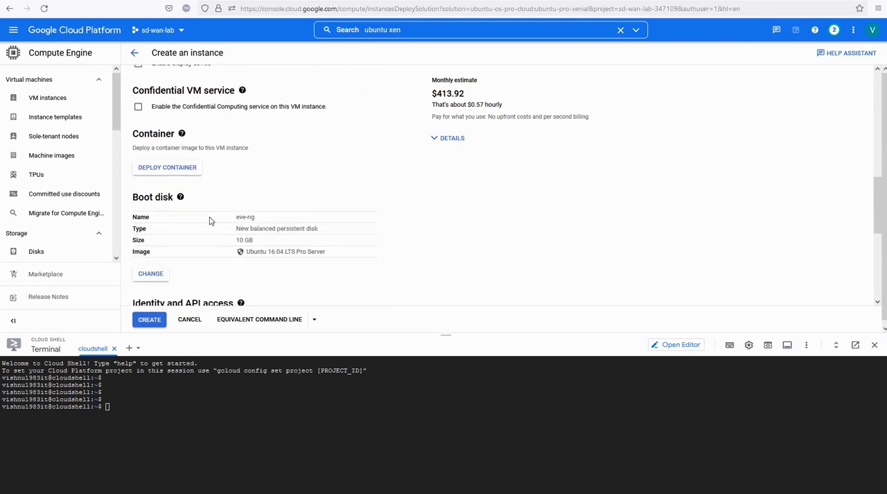
{"action": "left_click", "coordinate": [152, 274]}
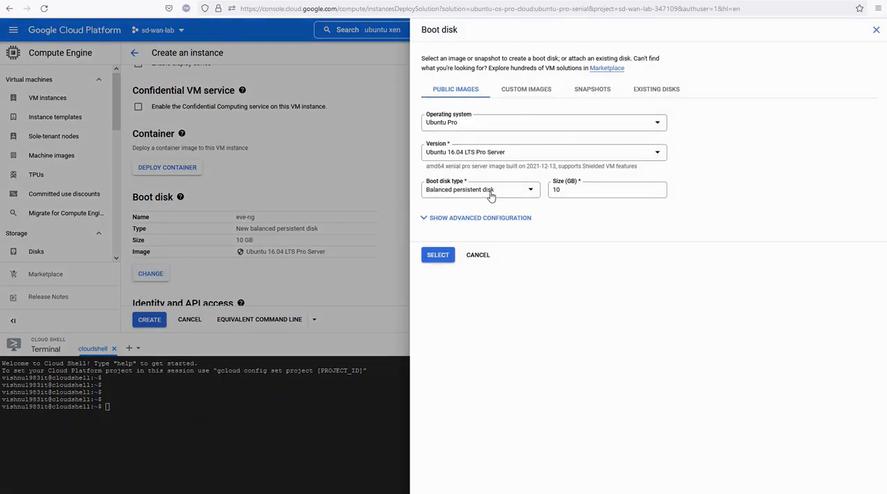
{"action": "left_click", "coordinate": [503, 196]}
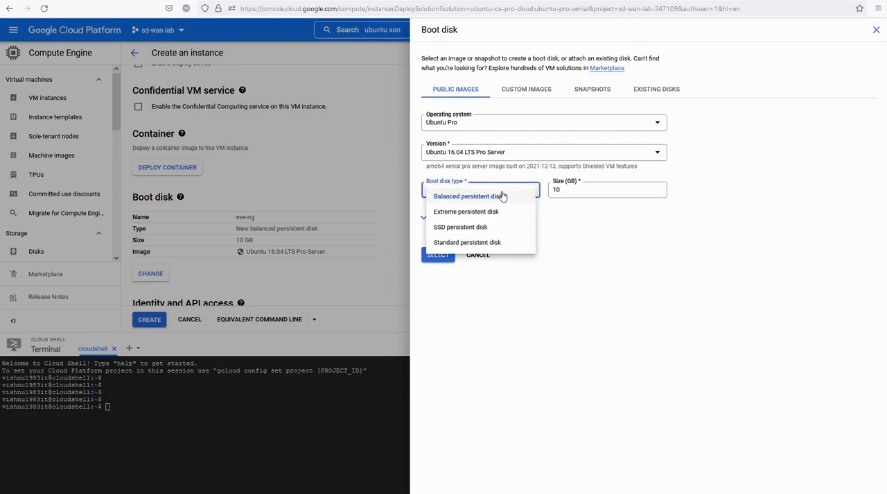
{"action": "left_click", "coordinate": [474, 228]}
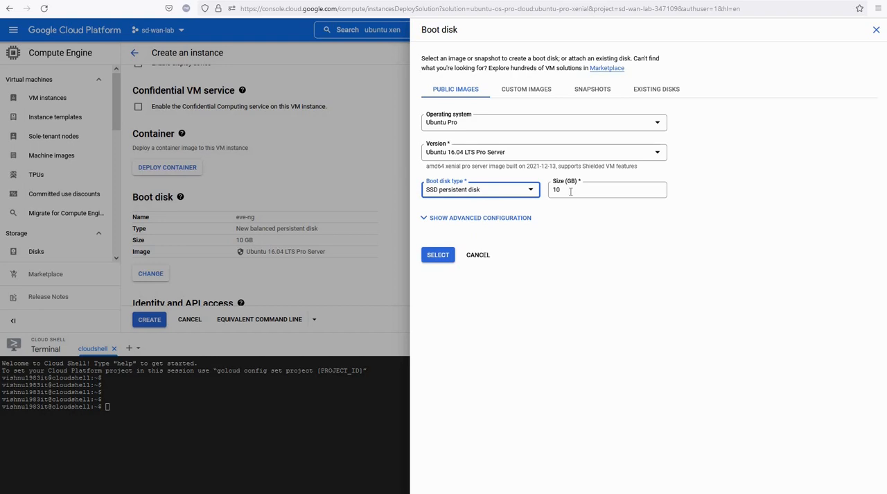
{"action": "double_click", "coordinate": [548, 195]}
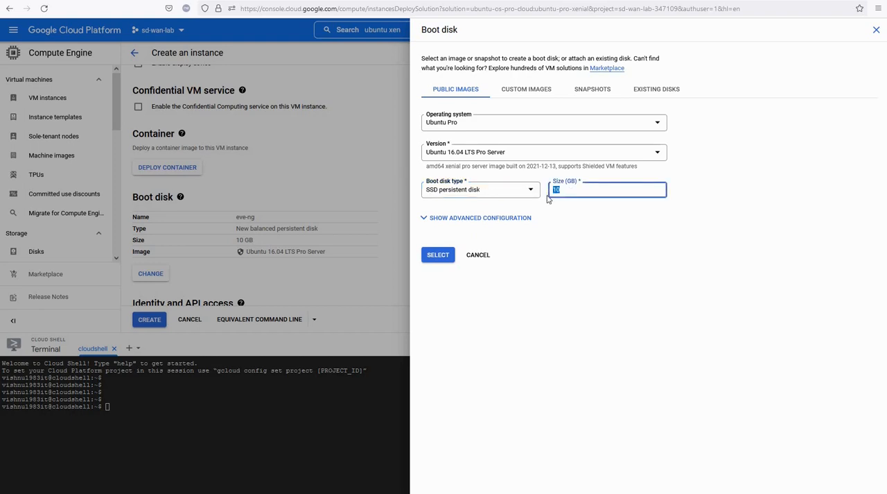
{"action": "type", "text": "256"}
{"action": "left_click", "coordinate": [557, 265]}
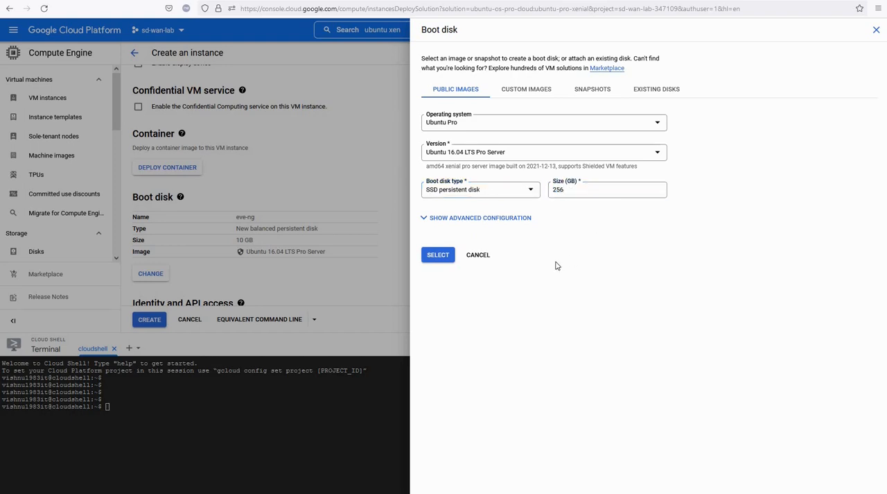
{"action": "left_click", "coordinate": [441, 258]}
- Allow HTTP traffic in the instance's firewall settings
{"action": "scroll", "coordinate": [445, 226], "scroll_direction": "down", "scroll_amount": 3}
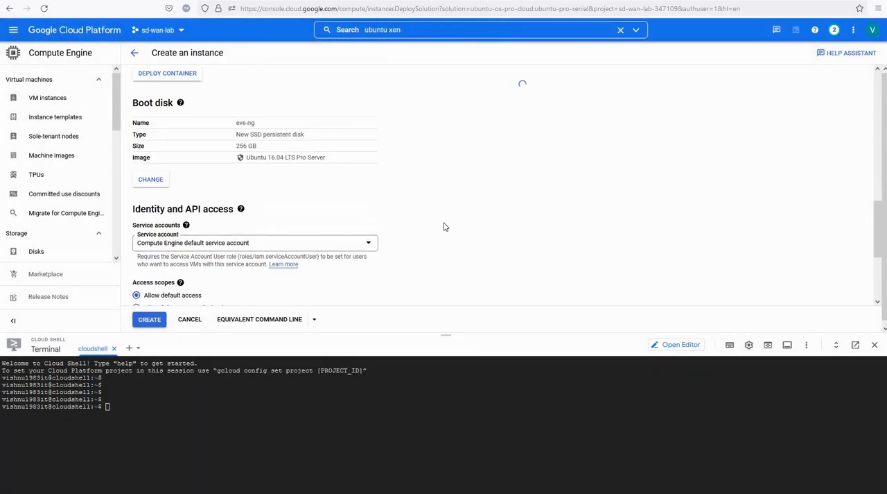
{"action": "scroll", "coordinate": [222, 211], "scroll_direction": "down", "scroll_amount": 1}
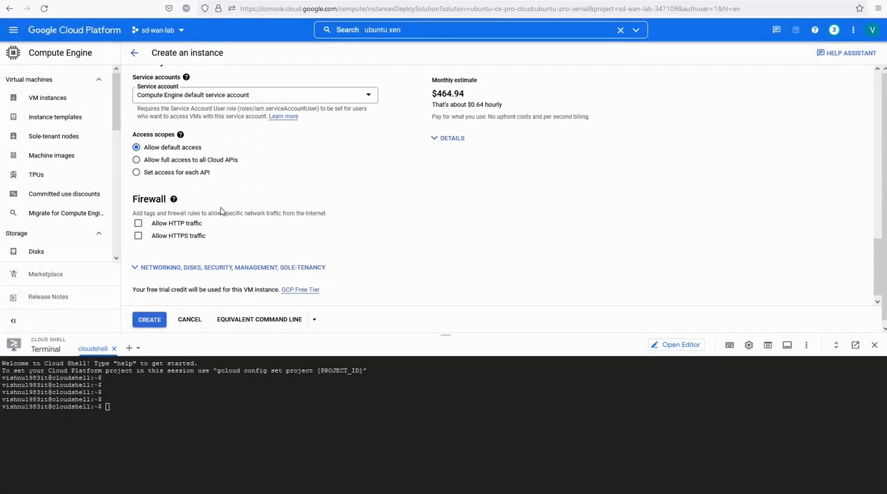
{"action": "left_click", "coordinate": [139, 224]}
{"action": "scroll", "coordinate": [386, 218], "scroll_direction": "down", "scroll_amount": 1}
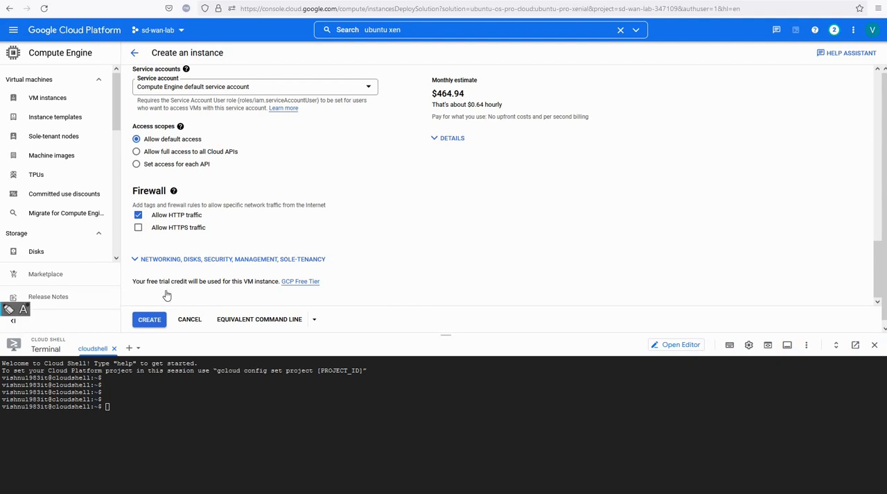
{"action": "left_click", "coordinate": [150, 315]}
{"action": "mouse_move", "coordinate": [178, 310]}
{"action": "left_mouse_down"}
{"action": "mouse_move", "coordinate": [165, 289]}
{"action": "mouse_move", "coordinate": [173, 298]}
{"action": "left_mouse_up"}
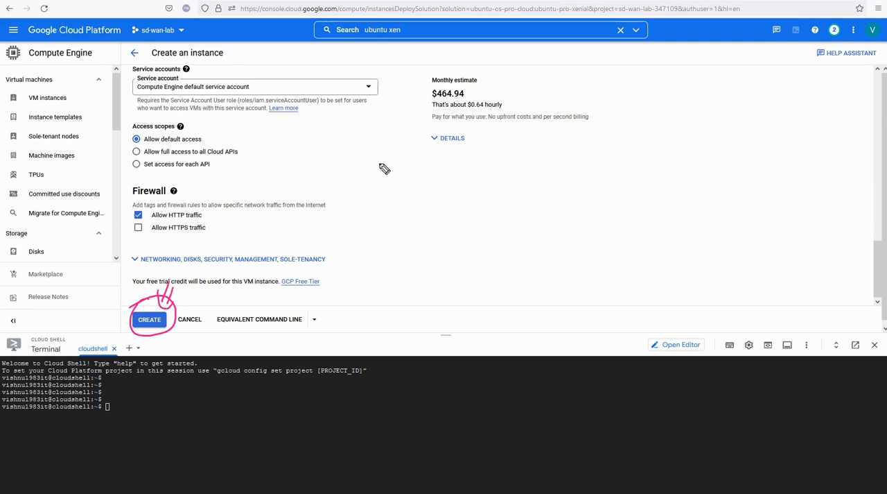
{"action": "mouse_move", "coordinate": [353, 170]}
{"action": "left_mouse_down"}
{"action": "mouse_move", "coordinate": [416, 157]}
{"action": "mouse_move", "coordinate": [416, 167]}
{"action": "mouse_move", "coordinate": [407, 159]}
{"action": "mouse_move", "coordinate": [427, 150]}
{"action": "left_mouse_up"}
{"action": "left_click_drag", "start_coordinate": [436, 147], "coordinate": [433, 164]}
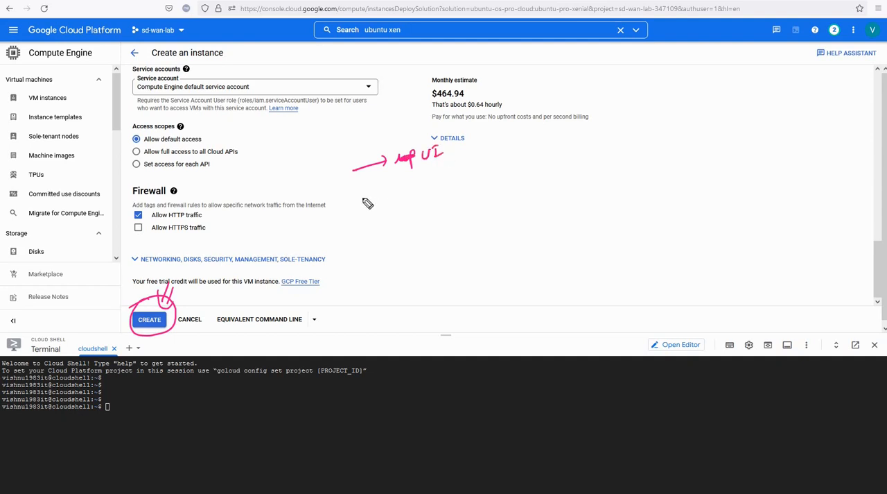
{"action": "left_click_drag", "start_coordinate": [353, 201], "coordinate": [396, 189]}
{"action": "mouse_move", "coordinate": [304, 126]}
{"action": "left_mouse_down"}
{"action": "mouse_move", "coordinate": [285, 145]}
{"action": "mouse_move", "coordinate": [295, 150]}
{"action": "left_mouse_up"}
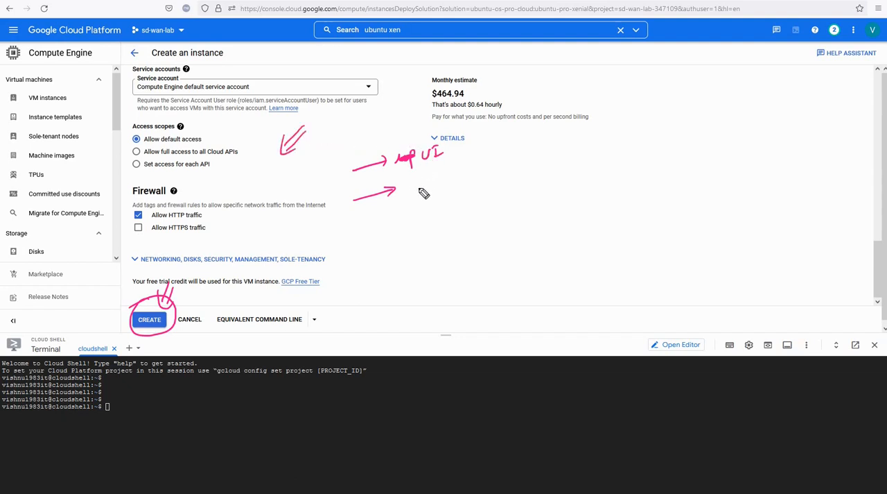
{"action": "mouse_move", "coordinate": [412, 187]}
{"action": "left_mouse_down"}
{"action": "mouse_move", "coordinate": [476, 166]}
{"action": "mouse_move", "coordinate": [490, 173]}
{"action": "mouse_move", "coordinate": [524, 153]}
{"action": "mouse_move", "coordinate": [517, 147]}
{"action": "mouse_move", "coordinate": [548, 137]}
{"action": "mouse_move", "coordinate": [455, 181]}
{"action": "mouse_move", "coordinate": [533, 155]}
{"action": "left_mouse_up"}
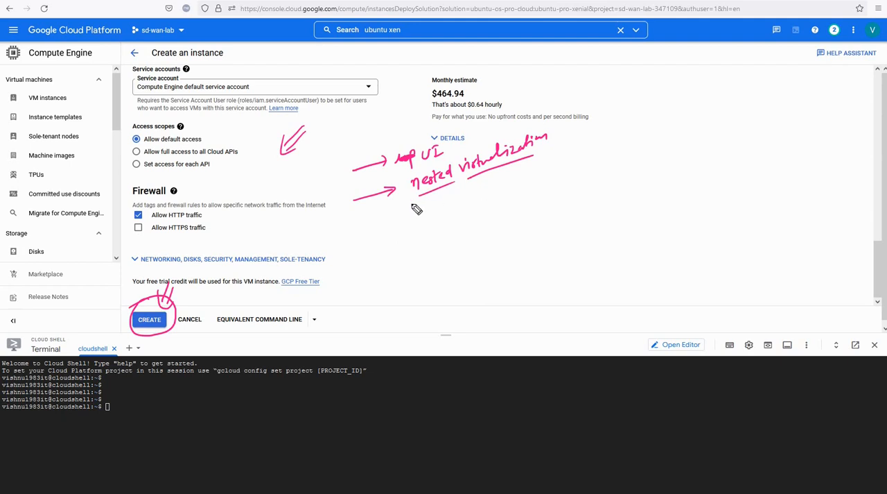
{"action": "left_click_drag", "start_coordinate": [392, 211], "coordinate": [414, 200]}
{"action": "left_click_drag", "start_coordinate": [138, 285], "coordinate": [138, 307]}
{"action": "left_click_drag", "start_coordinate": [145, 284], "coordinate": [144, 304]}
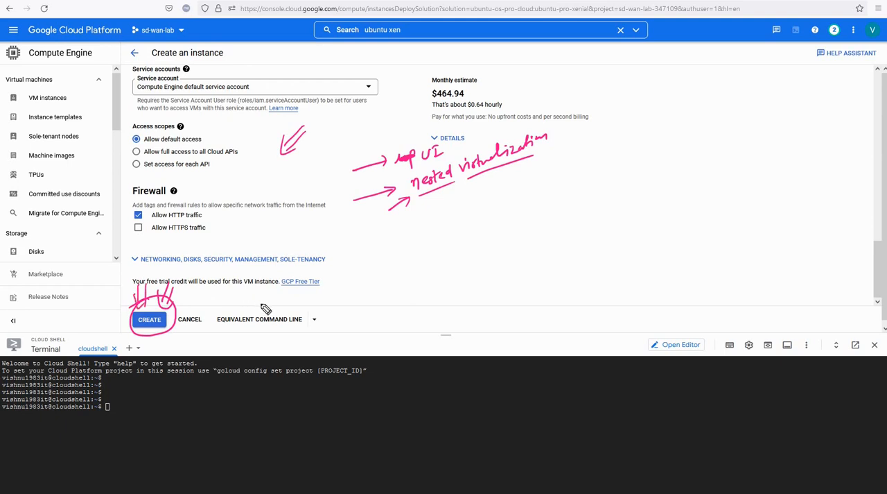
{"action": "mouse_move", "coordinate": [219, 327]}
{"action": "left_mouse_down"}
{"action": "mouse_move", "coordinate": [314, 317]}
{"action": "mouse_move", "coordinate": [305, 291]}
{"action": "left_mouse_up"}
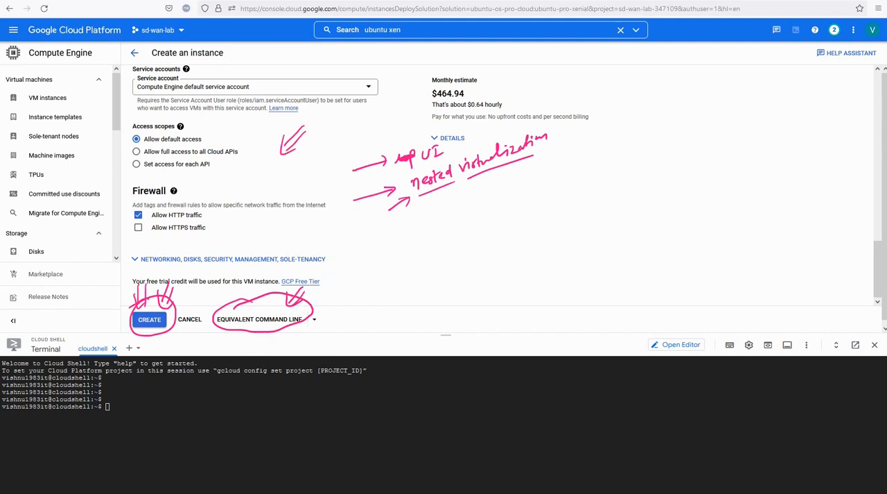
{"action": "key", "text": "Escape"}
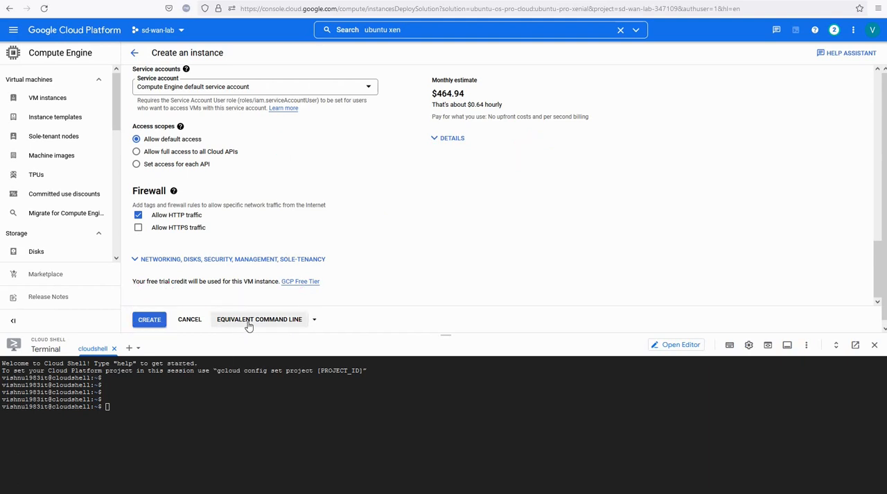
- Copy the equivalent gcloud command for the configured instance and paste it at the Cloud Shell prompt
{"action": "left_click", "coordinate": [246, 323]}
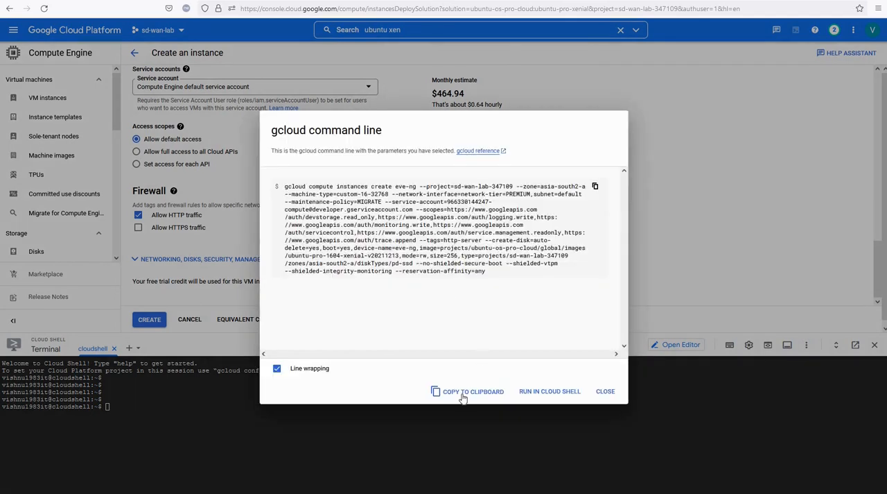
{"action": "left_click", "coordinate": [605, 391]}
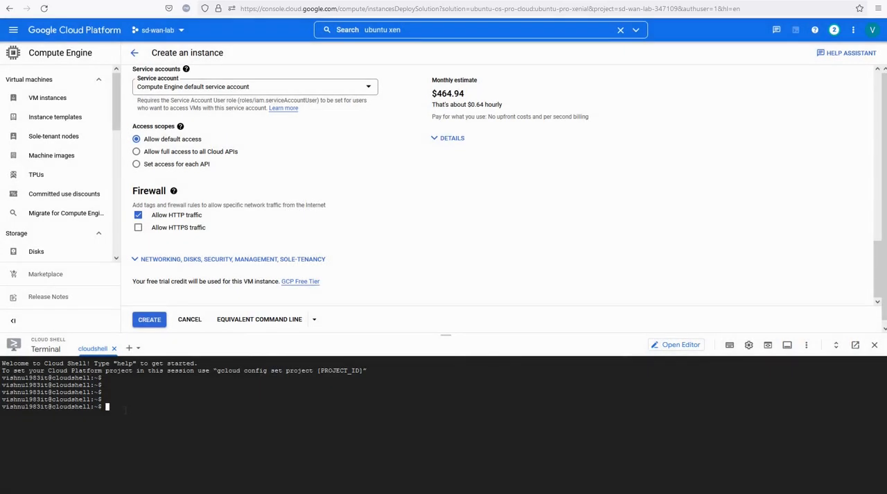
{"action": "right_click", "coordinate": [126, 410]}
{"action": "left_click", "coordinate": [151, 334]}
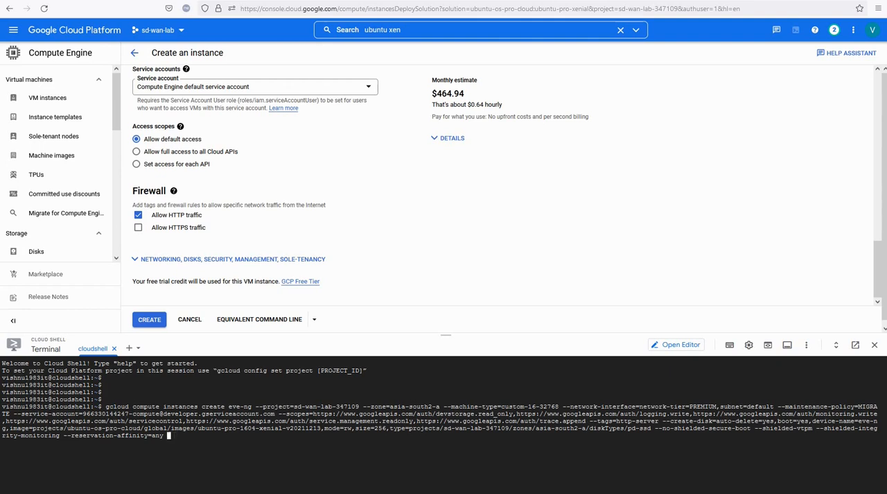
- Append --enable-nested-virtualization to the gcloud command and run it to create the eve-ng instance
{"action": "right_click", "coordinate": [174, 434]}
{"action": "type", "text": "--enable-nested-virtualization"}
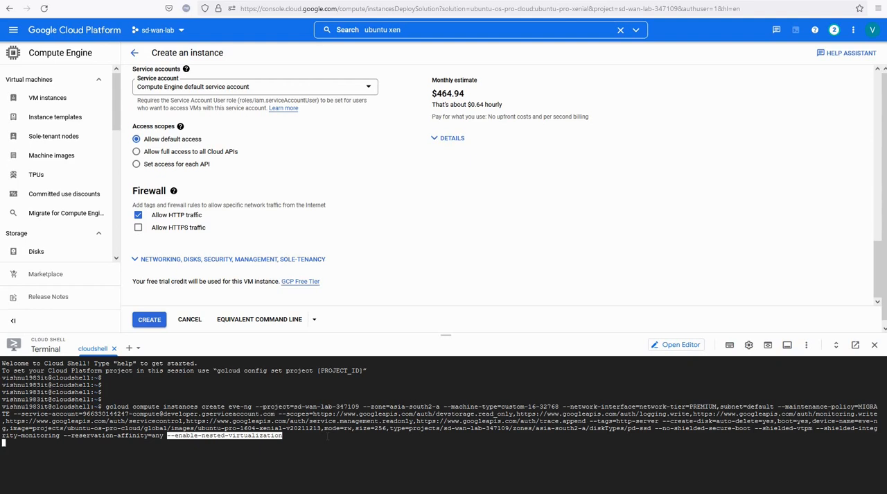
{"action": "left_click", "coordinate": [328, 435]}
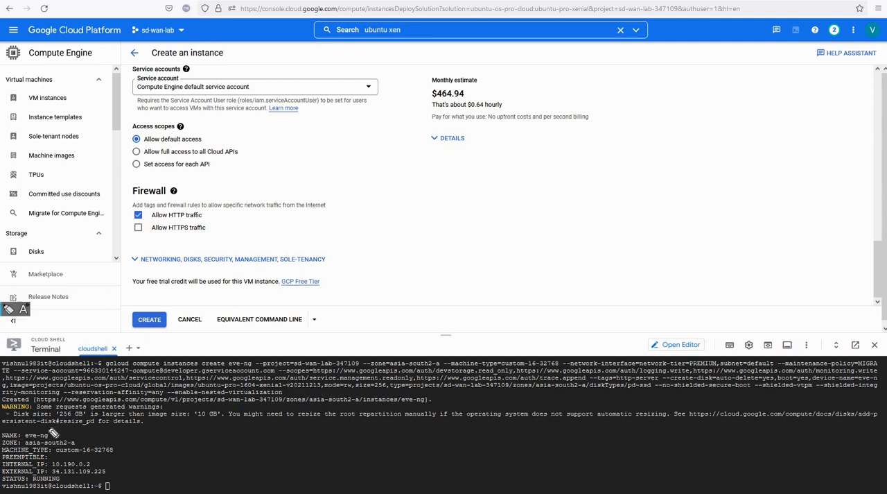
{"action": "mouse_move", "coordinate": [42, 428]}
{"action": "left_mouse_down"}
{"action": "mouse_move", "coordinate": [54, 421]}
{"action": "mouse_move", "coordinate": [75, 428]}
{"action": "left_mouse_up"}
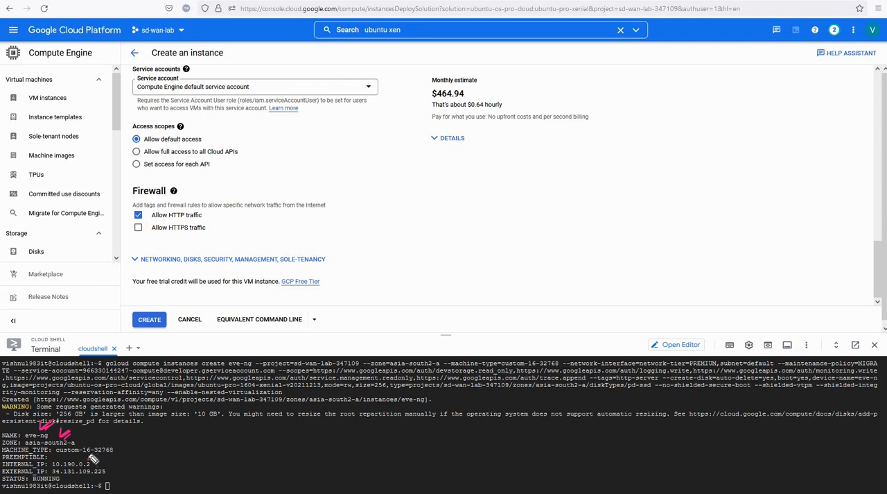
{"action": "left_click_drag", "start_coordinate": [88, 458], "coordinate": [105, 447]}
{"action": "left_click_drag", "start_coordinate": [107, 472], "coordinate": [123, 458]}
{"action": "key", "text": "Escape"}
- Close Cloud Shell and show the project's list of VM instances
{"action": "left_click", "coordinate": [875, 345]}
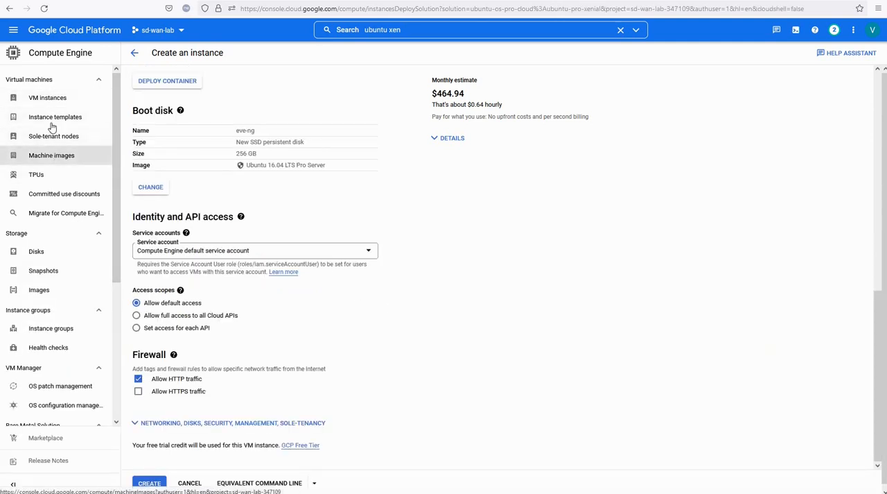
{"action": "left_click", "coordinate": [47, 101]}
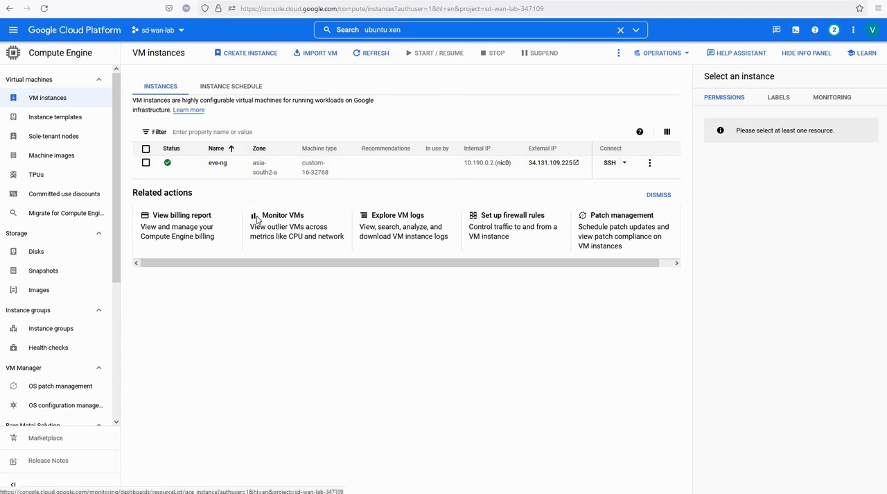
{"action": "left_click", "coordinate": [8, 310]}
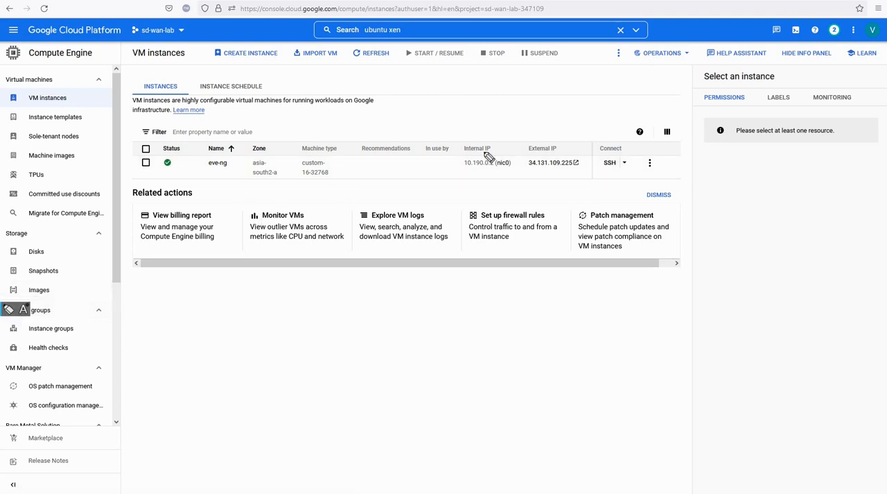
{"action": "mouse_move", "coordinate": [486, 185]}
{"action": "left_mouse_down"}
{"action": "mouse_move", "coordinate": [465, 186]}
{"action": "mouse_move", "coordinate": [544, 157]}
{"action": "mouse_move", "coordinate": [591, 162]}
{"action": "mouse_move", "coordinate": [538, 137]}
{"action": "left_mouse_up"}
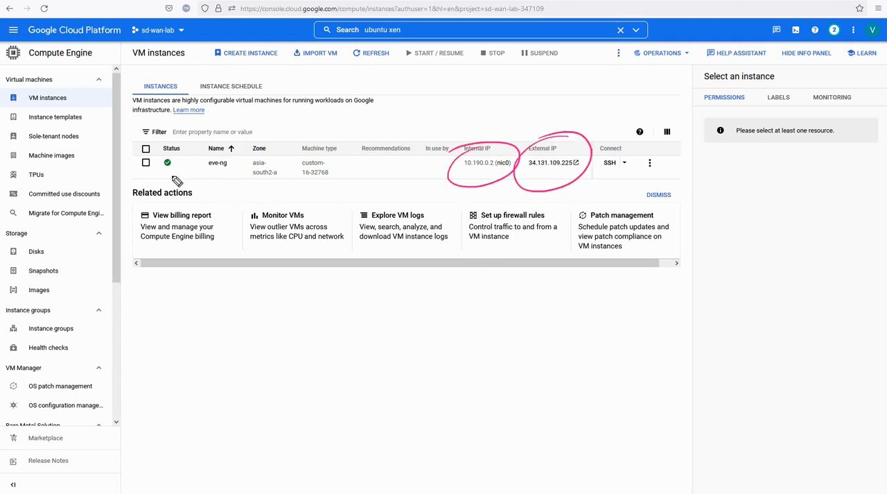
{"action": "left_click_drag", "start_coordinate": [169, 176], "coordinate": [202, 162]}
{"action": "key", "text": "ctrl+shift+7"}
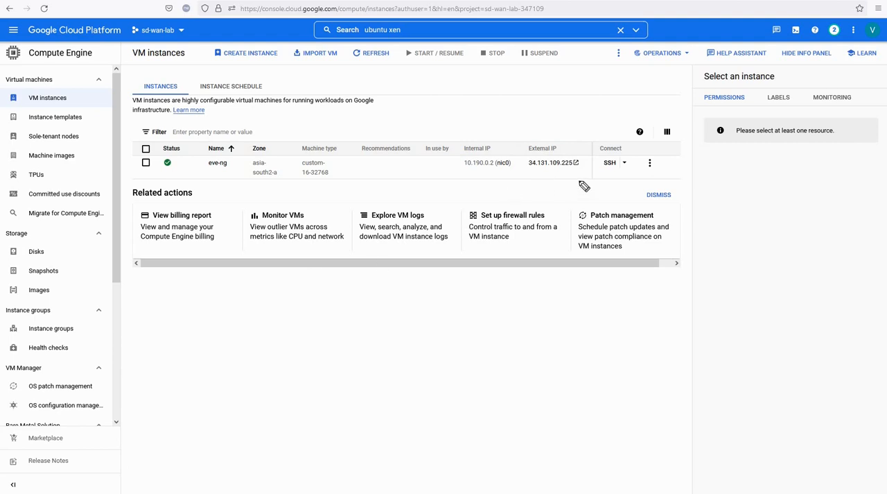
- Open an SSH session to the eve-ng instance in a browser window, then widen and reposition that window
{"action": "left_click", "coordinate": [624, 164]}
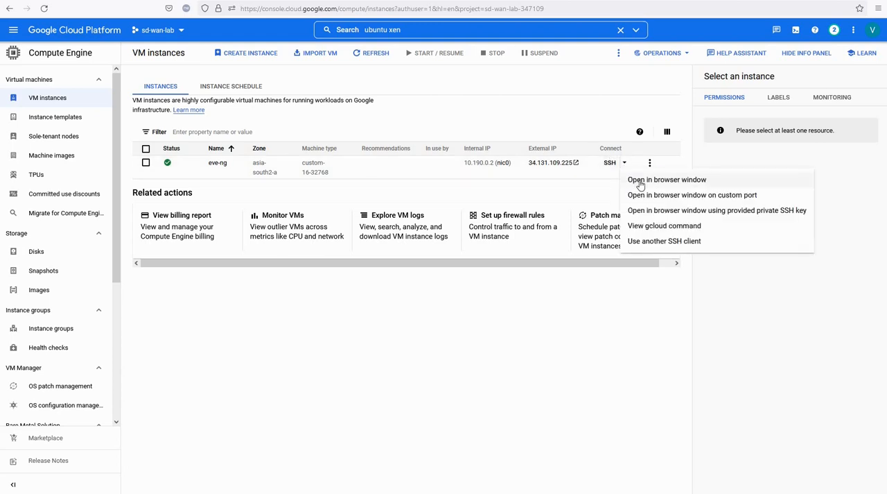
{"action": "left_click", "coordinate": [641, 182]}
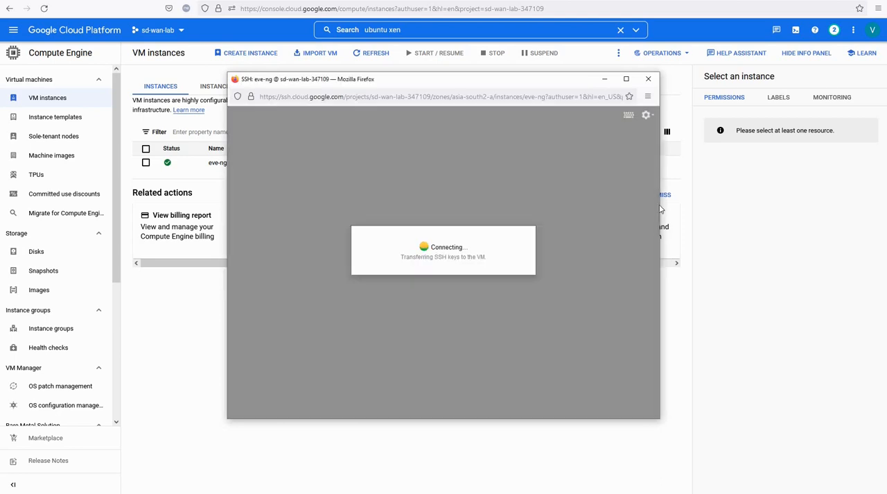
{"action": "left_click_drag", "start_coordinate": [661, 206], "coordinate": [787, 216]}
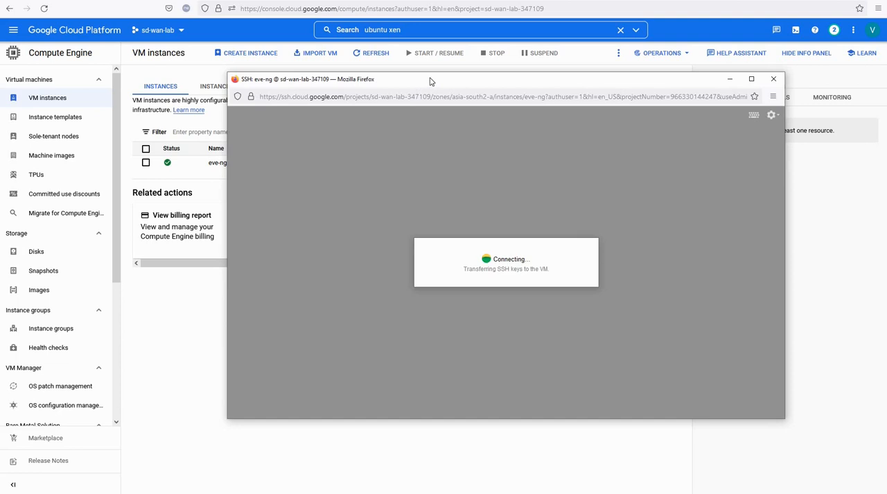
{"action": "left_click_drag", "start_coordinate": [432, 81], "coordinate": [445, 72]}
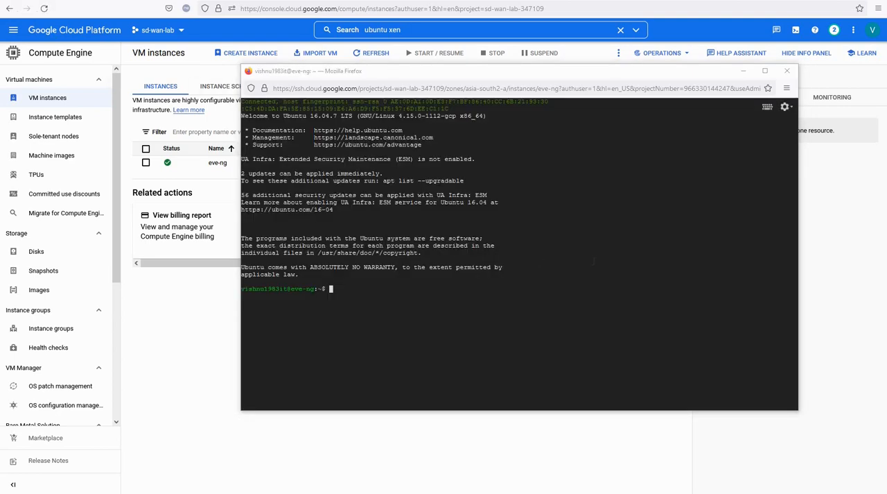
{"action": "left_click", "coordinate": [594, 261]}
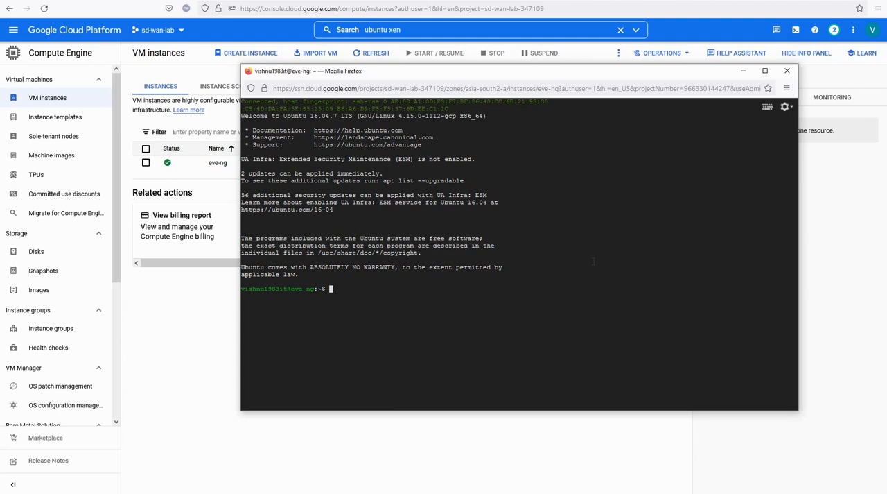
- Switch to a root shell on the VM with sudo -i
{"action": "type", "text": "sudo -i"}
{"action": "key", "text": "Return"}
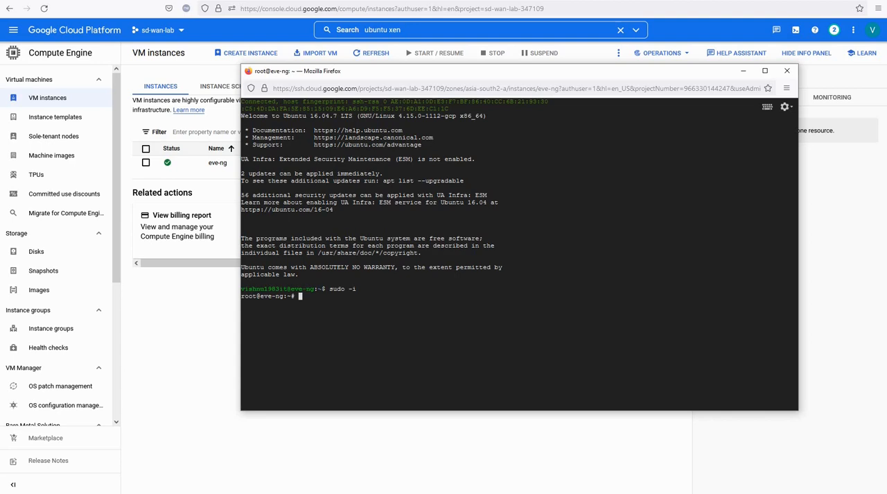
{"action": "type", "text": "wget -O - http://www.eve-ng.net"}
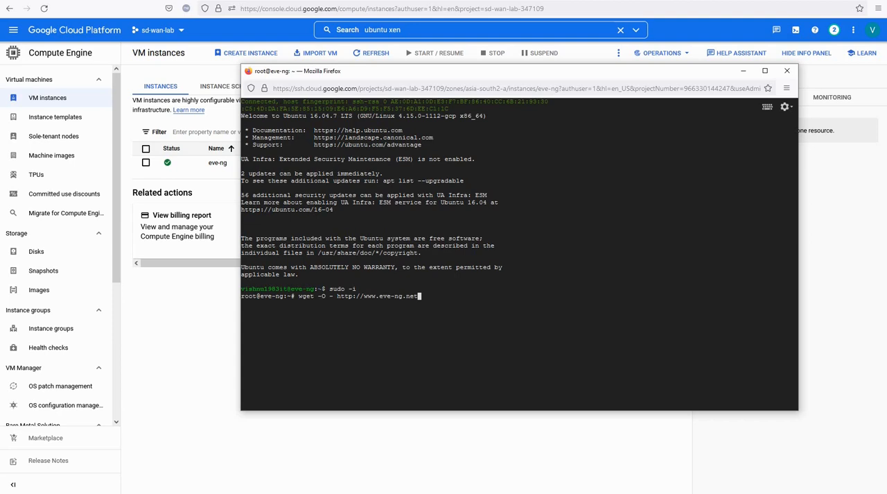
{"action": "type", "text": "/"}
{"action": "type", "text": "repo/install-"}
{"action": "type", "text": "ve"}
{"action": "key", "text": "BackSpace"}
{"action": "key", "text": "BackSpace"}
{"action": "type", "text": "eve.sh | bash"}
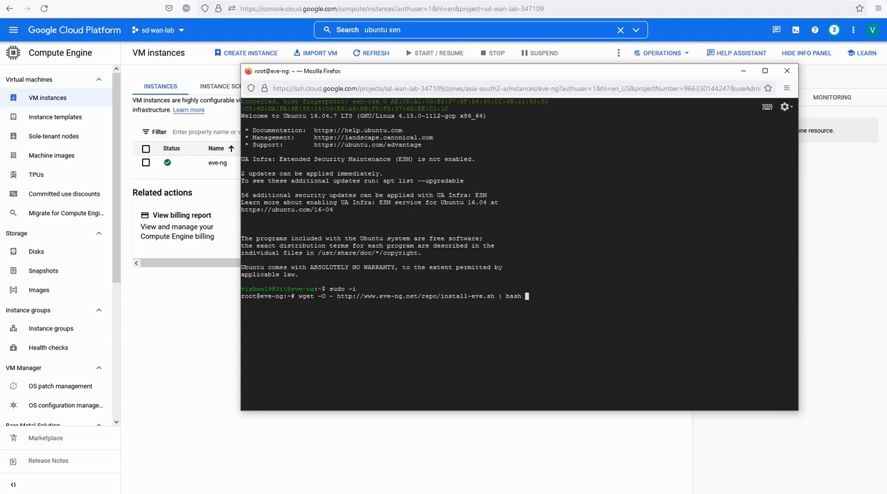
{"action": "type", "text": " -i"}
{"action": "key", "text": "Return"}
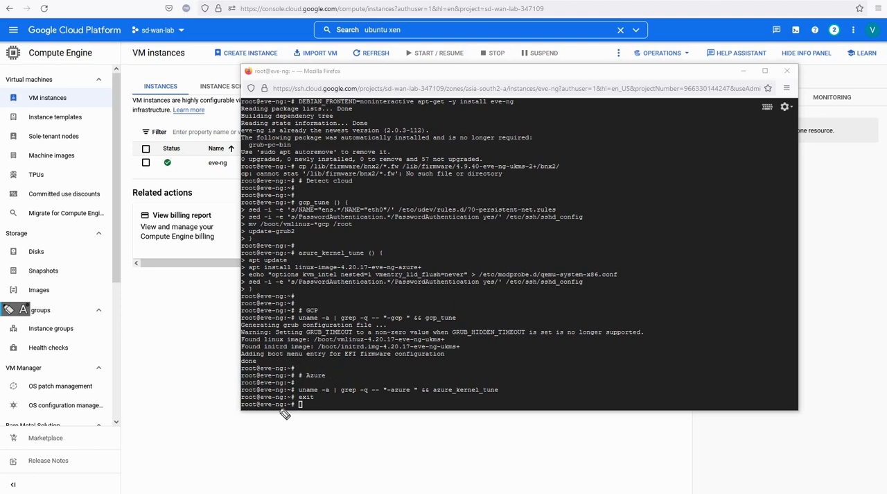
{"action": "mouse_move", "coordinate": [299, 362]}
{"action": "left_mouse_down"}
{"action": "mouse_move", "coordinate": [364, 388]}
{"action": "mouse_move", "coordinate": [250, 414]}
{"action": "left_mouse_up"}
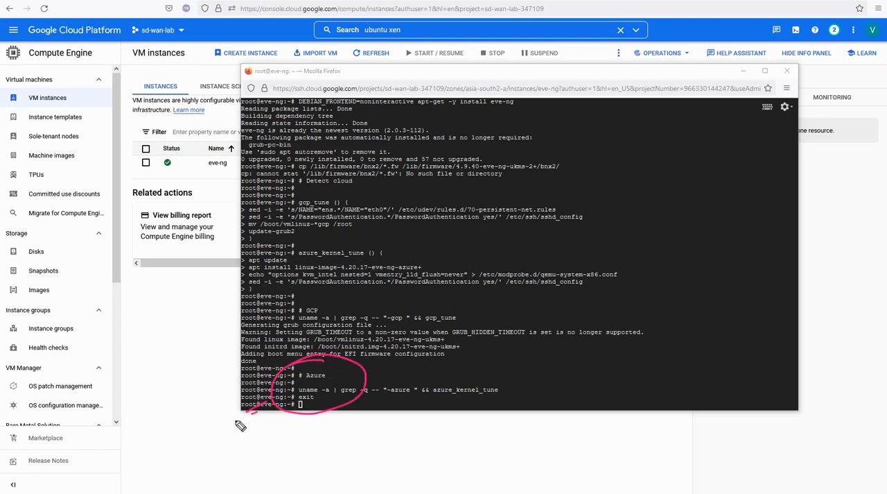
{"action": "left_click", "coordinate": [14, 402]}
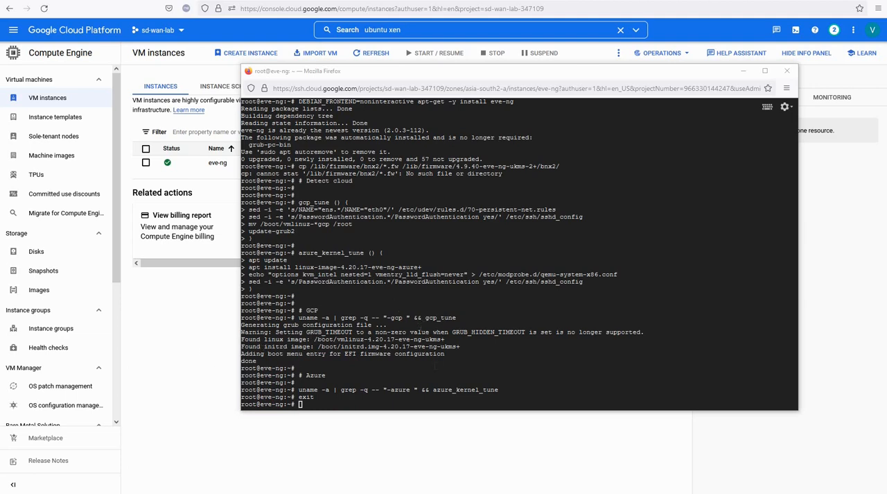
- Refresh the VM's package lists with apt update
{"action": "left_click", "coordinate": [421, 325]}
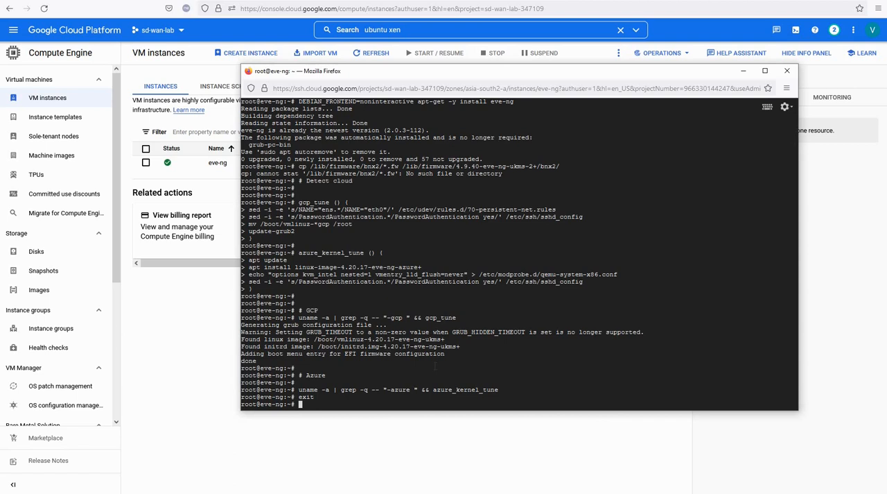
{"action": "key", "text": "Return"}
{"action": "key", "text": "Return"}
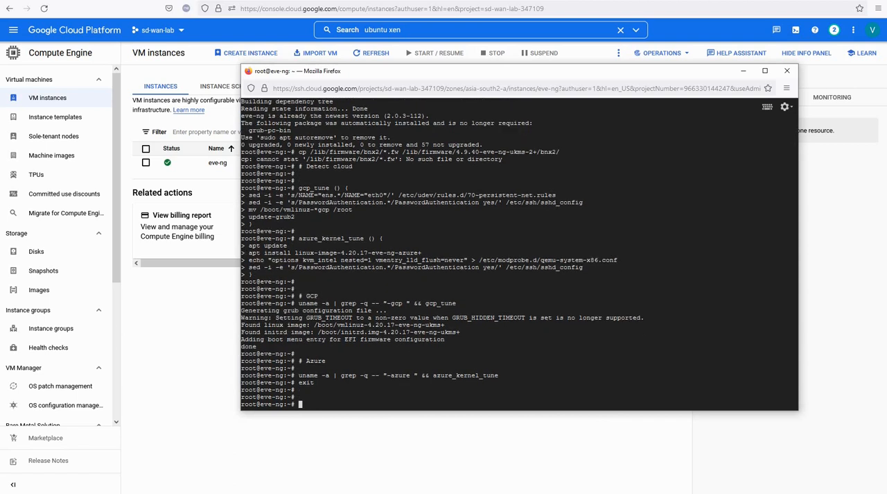
{"action": "type", "text": "apt update"}
{"action": "key", "text": "Return"}
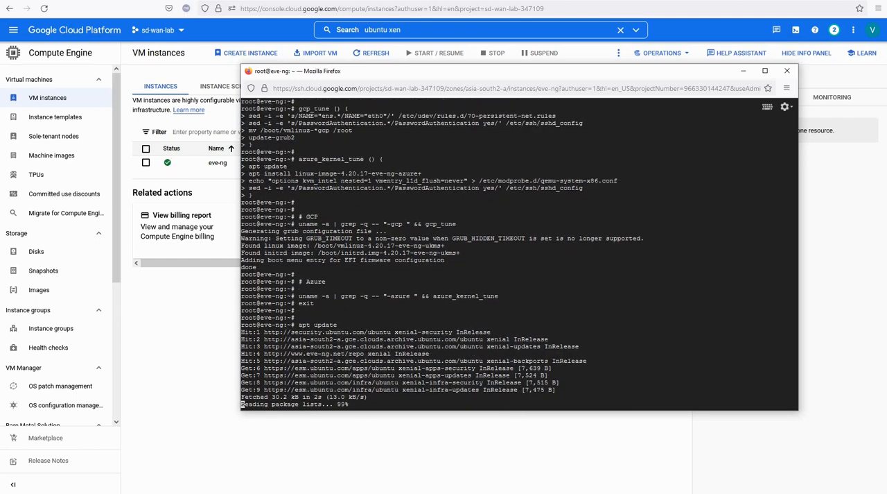
{"action": "key", "text": "Return"}
{"action": "key", "text": "Return"}
{"action": "key", "text": "Return"}
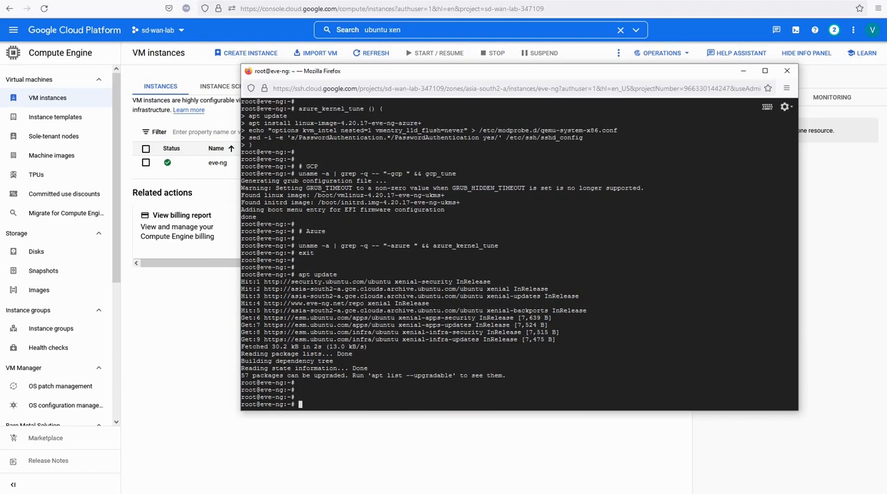
- Upgrade the VM's installed packages with apt upgrade, answering y to continue
{"action": "type", "text": "apt upgrade"}
{"action": "key", "text": "Return"}
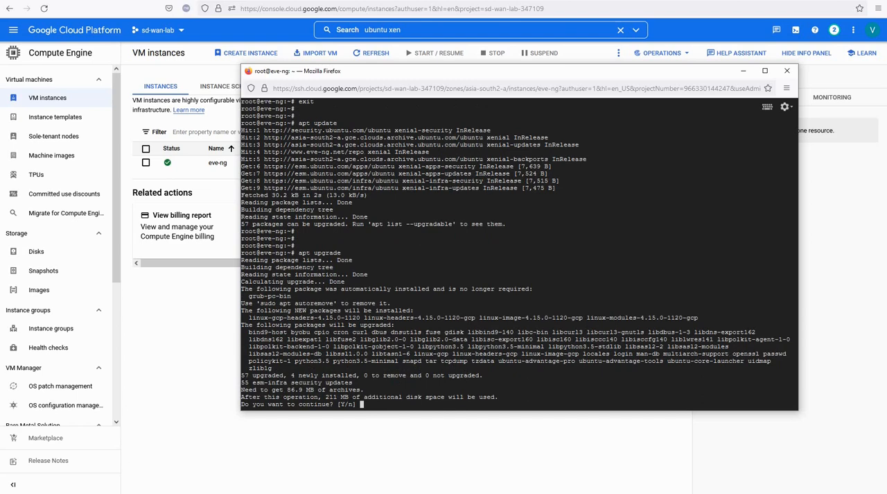
{"action": "type", "text": "y"}
{"action": "key", "text": "Return"}
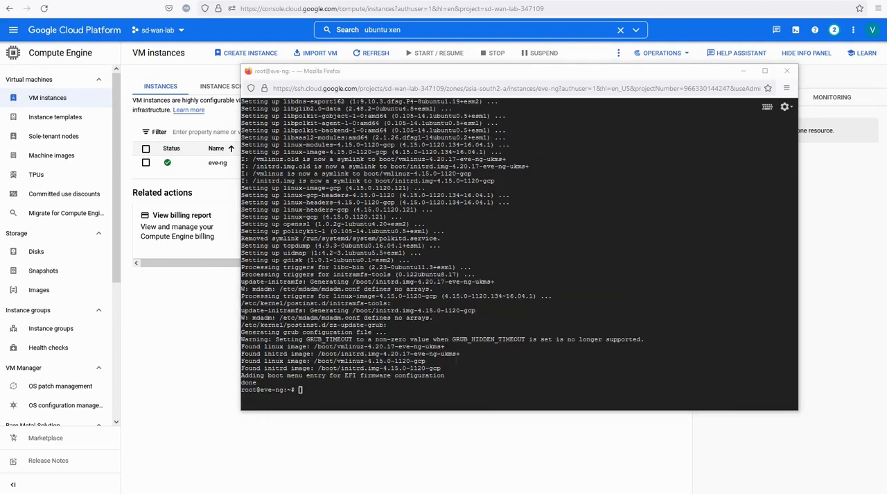
- Reboot the eve-ng VM from the root shell and close the disconnected SSH session
{"action": "left_click", "coordinate": [492, 369]}
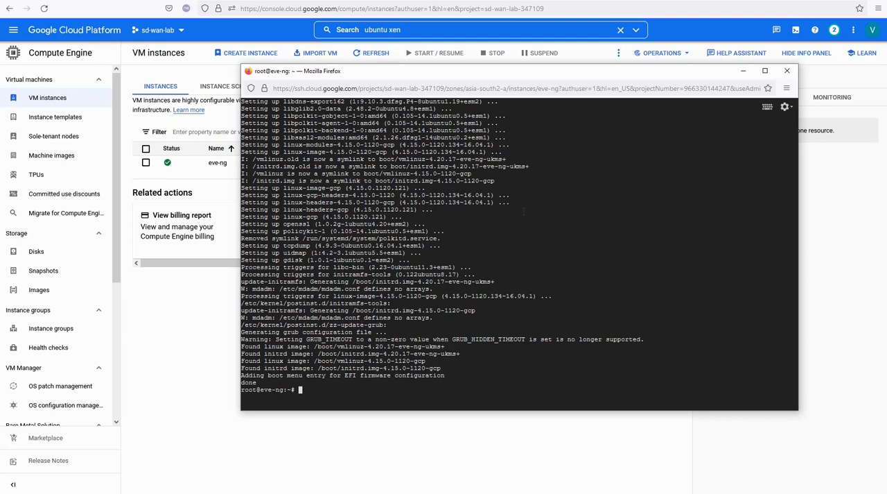
{"action": "type", "text": "reboot"}
{"action": "key", "text": "Return"}
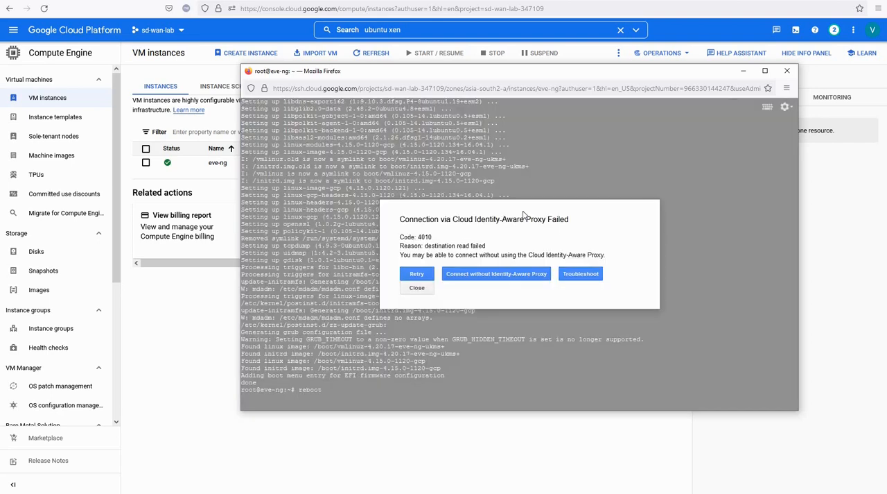
{"action": "left_click", "coordinate": [417, 288]}
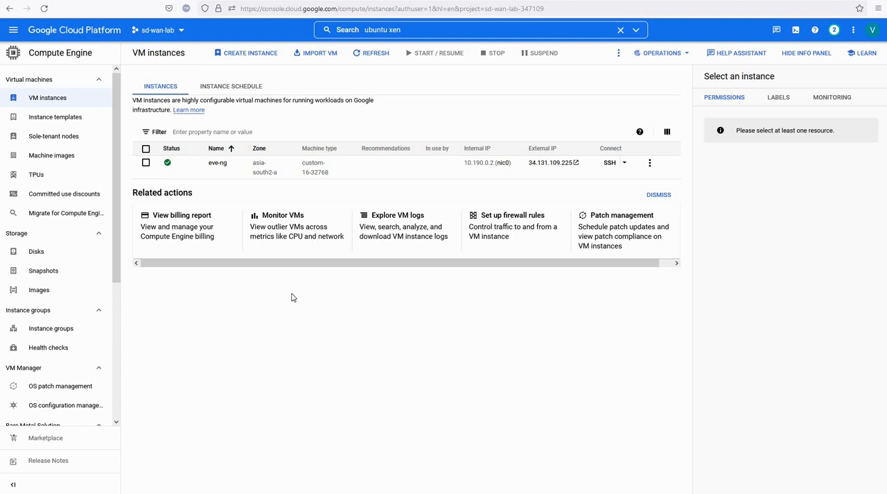
{"action": "left_click", "coordinate": [8, 309]}
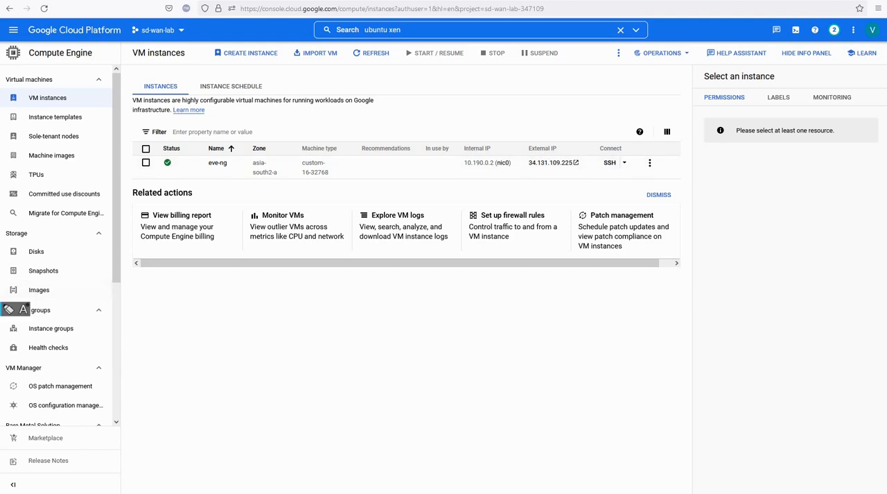
{"action": "left_click_drag", "start_coordinate": [337, 79], "coordinate": [229, 154]}
{"action": "mouse_move", "coordinate": [293, 111]}
{"action": "left_mouse_down"}
{"action": "mouse_move", "coordinate": [239, 151]}
{"action": "mouse_move", "coordinate": [252, 151]}
{"action": "left_mouse_up"}
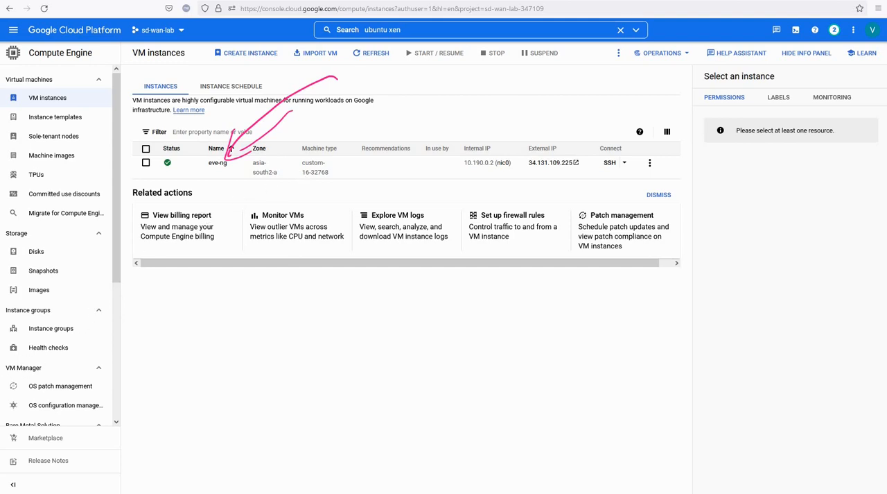
{"action": "key", "text": "shift+F9"}
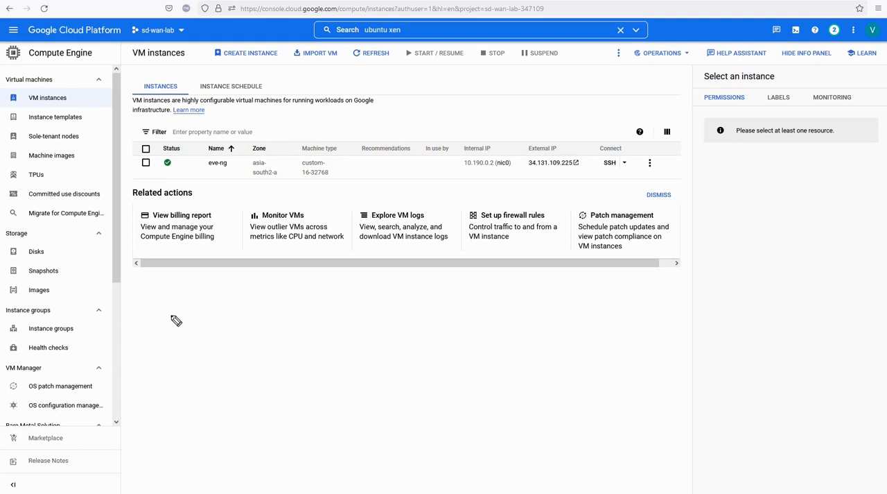
- Open the Firewall page under VPC network for the sd-wan-lab project
{"action": "left_click", "coordinate": [13, 30]}
{"action": "scroll", "coordinate": [60, 275], "scroll_direction": "down", "scroll_amount": 2}
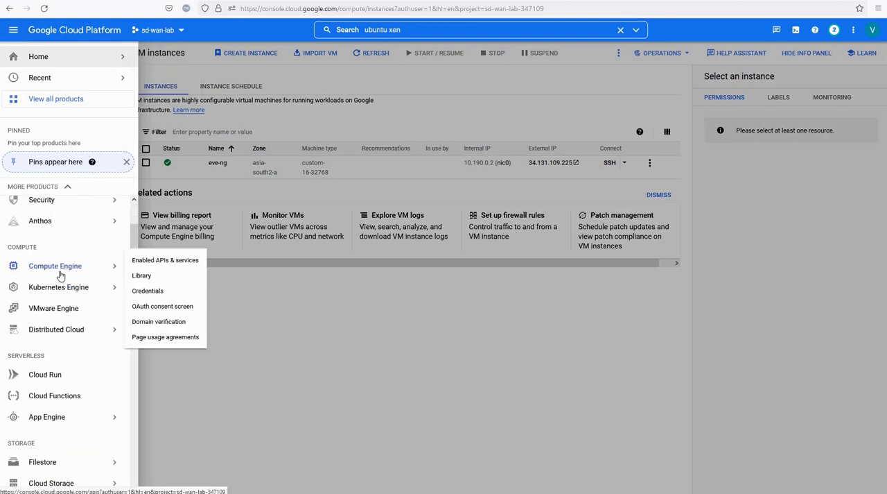
{"action": "scroll", "coordinate": [60, 275], "scroll_direction": "down", "scroll_amount": 7}
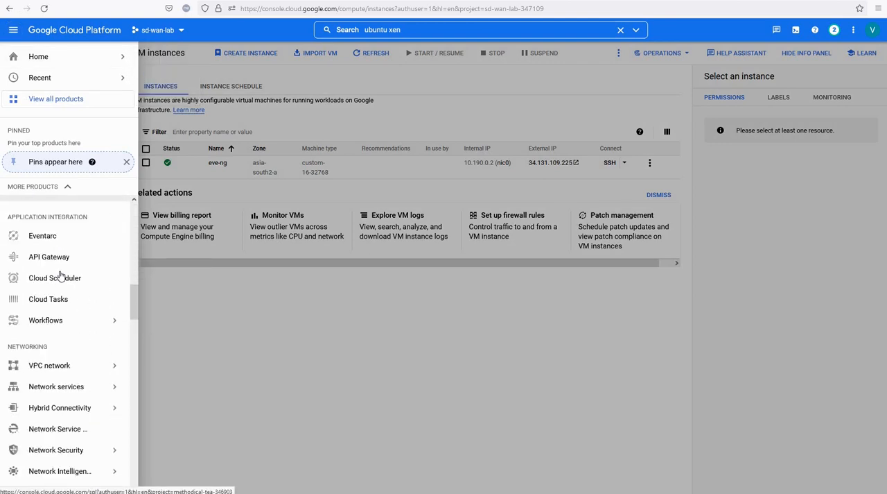
{"action": "mouse_move", "coordinate": [67, 367]}
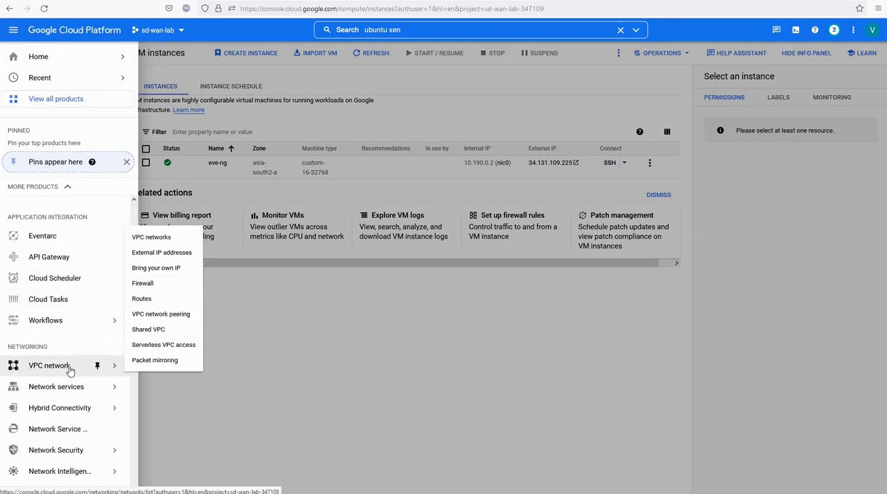
{"action": "left_click", "coordinate": [147, 286]}
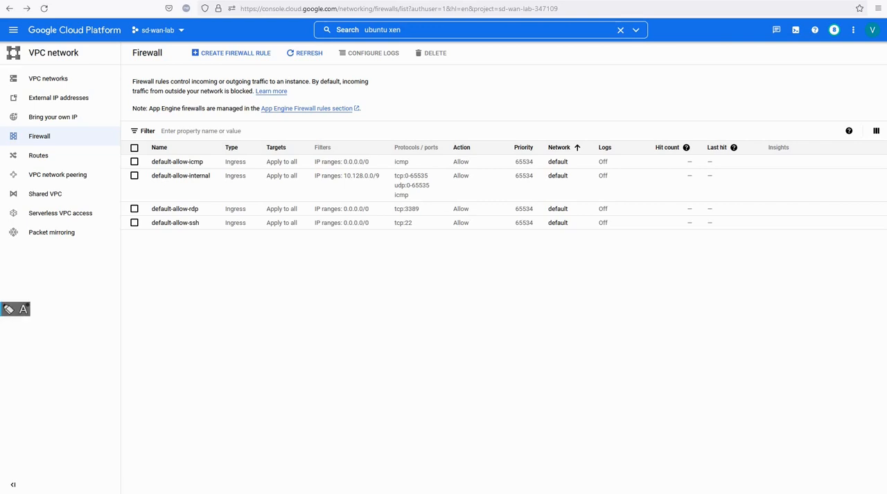
{"action": "mouse_move", "coordinate": [423, 292]}
{"action": "left_mouse_down"}
{"action": "mouse_move", "coordinate": [425, 341]}
{"action": "mouse_move", "coordinate": [434, 290]}
{"action": "mouse_move", "coordinate": [489, 337]}
{"action": "left_mouse_up"}
{"action": "left_click_drag", "start_coordinate": [431, 341], "coordinate": [498, 333]}
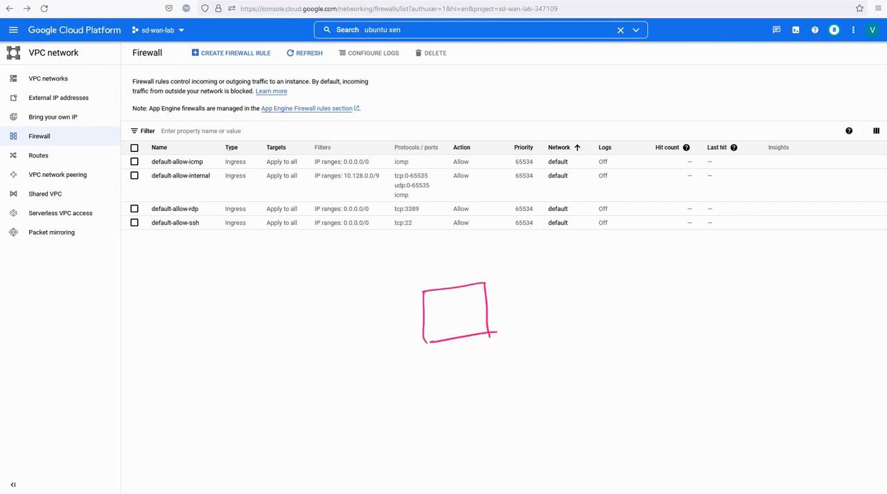
{"action": "left_click_drag", "start_coordinate": [436, 298], "coordinate": [437, 307]}
{"action": "mouse_move", "coordinate": [437, 259]}
{"action": "left_mouse_down"}
{"action": "mouse_move", "coordinate": [497, 369]}
{"action": "mouse_move", "coordinate": [378, 278]}
{"action": "left_mouse_up"}
{"action": "mouse_move", "coordinate": [381, 310]}
{"action": "left_mouse_down"}
{"action": "mouse_move", "coordinate": [377, 324]}
{"action": "mouse_move", "coordinate": [388, 314]}
{"action": "left_mouse_up"}
{"action": "left_click_drag", "start_coordinate": [389, 307], "coordinate": [388, 316]}
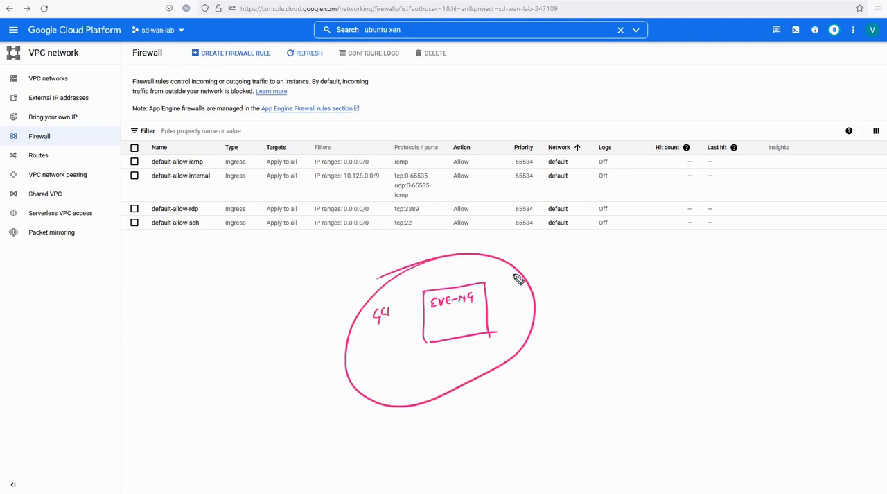
{"action": "left_click_drag", "start_coordinate": [520, 281], "coordinate": [619, 248]}
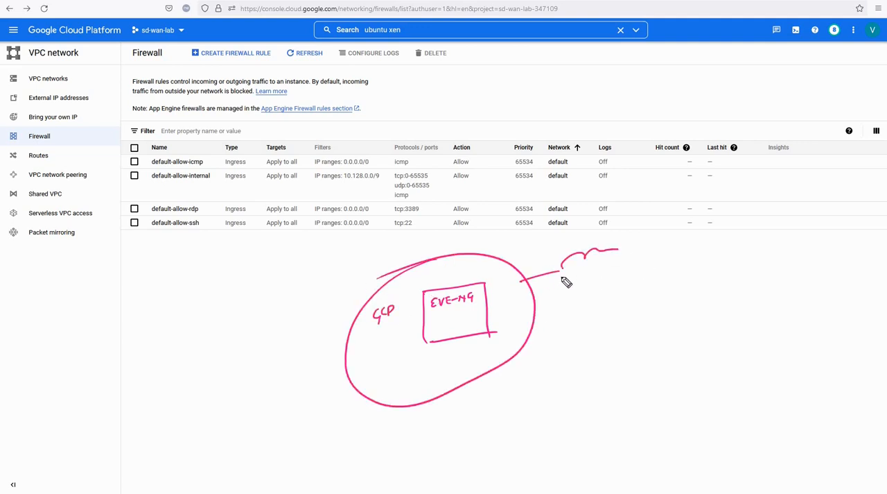
{"action": "mouse_move", "coordinate": [560, 275]}
{"action": "left_mouse_down"}
{"action": "mouse_move", "coordinate": [597, 303]}
{"action": "mouse_move", "coordinate": [645, 253]}
{"action": "left_mouse_up"}
{"action": "mouse_move", "coordinate": [583, 273]}
{"action": "left_mouse_down"}
{"action": "mouse_move", "coordinate": [600, 280]}
{"action": "mouse_move", "coordinate": [615, 271]}
{"action": "left_mouse_up"}
{"action": "mouse_move", "coordinate": [615, 275]}
{"action": "left_mouse_down"}
{"action": "mouse_move", "coordinate": [719, 260]}
{"action": "mouse_move", "coordinate": [718, 276]}
{"action": "left_mouse_up"}
{"action": "mouse_move", "coordinate": [718, 241]}
{"action": "left_mouse_down"}
{"action": "mouse_move", "coordinate": [747, 240]}
{"action": "mouse_move", "coordinate": [755, 269]}
{"action": "mouse_move", "coordinate": [714, 277]}
{"action": "left_mouse_up"}
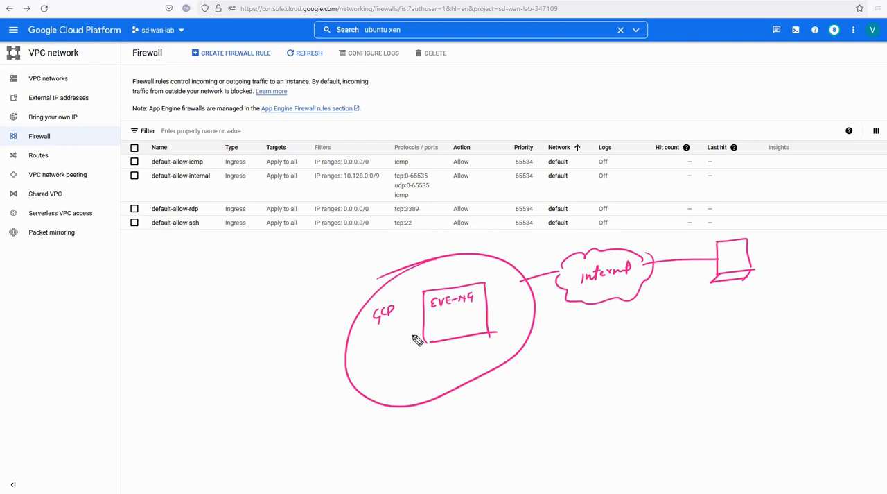
{"action": "left_click_drag", "start_coordinate": [392, 351], "coordinate": [415, 336]}
{"action": "mouse_move", "coordinate": [513, 268]}
{"action": "left_mouse_down"}
{"action": "mouse_move", "coordinate": [500, 270]}
{"action": "mouse_move", "coordinate": [501, 295]}
{"action": "mouse_move", "coordinate": [523, 288]}
{"action": "left_mouse_up"}
{"action": "mouse_move", "coordinate": [503, 295]}
{"action": "left_mouse_down"}
{"action": "mouse_move", "coordinate": [527, 287]}
{"action": "mouse_move", "coordinate": [502, 287]}
{"action": "mouse_move", "coordinate": [508, 278]}
{"action": "left_mouse_up"}
{"action": "left_click_drag", "start_coordinate": [509, 278], "coordinate": [498, 290]}
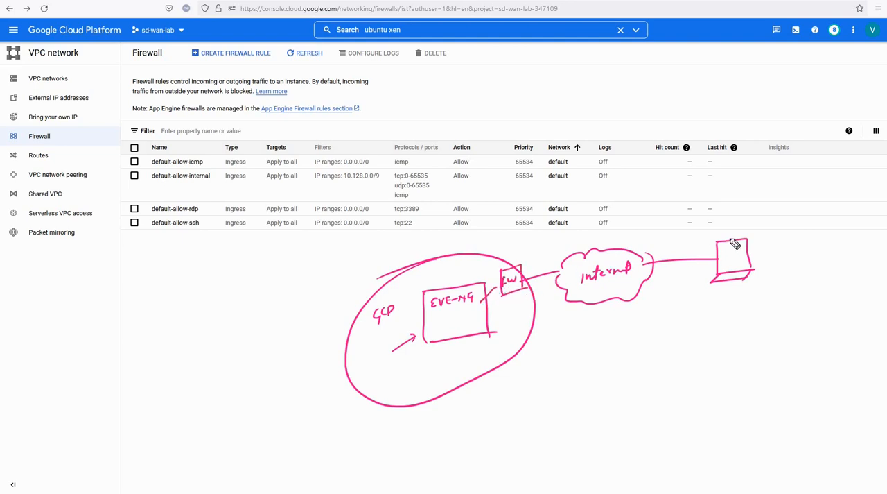
{"action": "mouse_move", "coordinate": [730, 238]}
{"action": "left_mouse_down"}
{"action": "mouse_move", "coordinate": [640, 221]}
{"action": "mouse_move", "coordinate": [519, 254]}
{"action": "mouse_move", "coordinate": [524, 273]}
{"action": "left_mouse_up"}
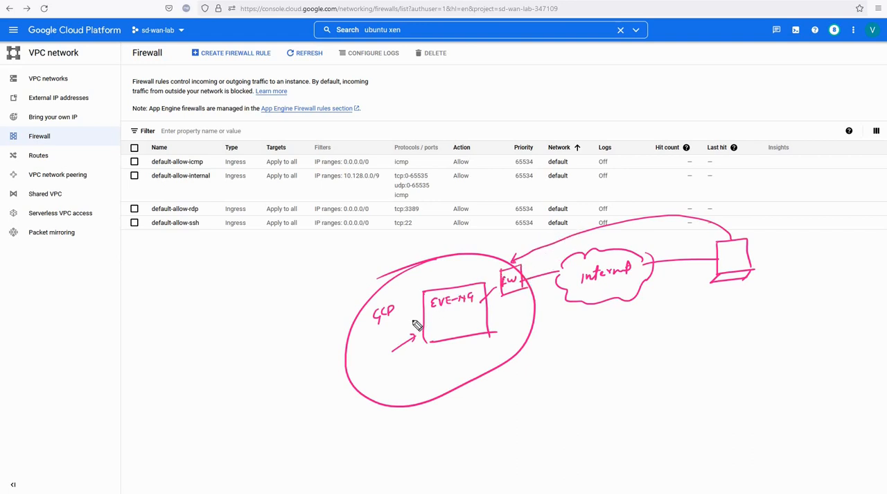
{"action": "left_click_drag", "start_coordinate": [409, 321], "coordinate": [468, 309]}
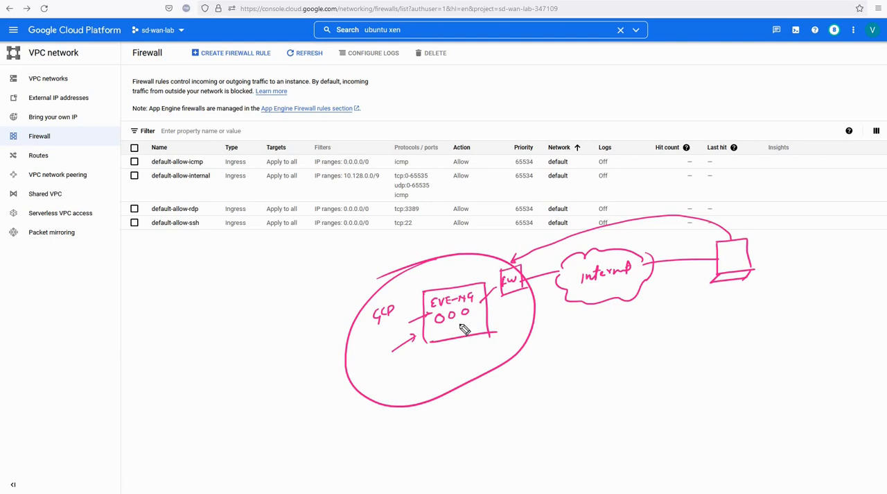
{"action": "mouse_move", "coordinate": [443, 353]}
{"action": "left_mouse_down"}
{"action": "mouse_move", "coordinate": [452, 328]}
{"action": "mouse_move", "coordinate": [471, 322]}
{"action": "left_mouse_up"}
{"action": "mouse_move", "coordinate": [590, 218]}
{"action": "left_mouse_down"}
{"action": "mouse_move", "coordinate": [519, 251]}
{"action": "mouse_move", "coordinate": [553, 251]}
{"action": "mouse_move", "coordinate": [563, 242]}
{"action": "left_mouse_up"}
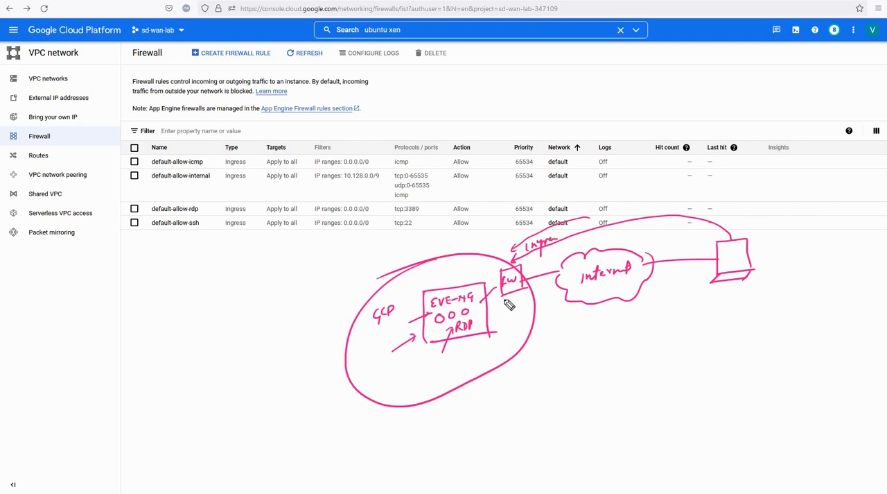
{"action": "mouse_move", "coordinate": [502, 309]}
{"action": "left_mouse_down"}
{"action": "mouse_move", "coordinate": [547, 287]}
{"action": "mouse_move", "coordinate": [531, 317]}
{"action": "mouse_move", "coordinate": [531, 301]}
{"action": "mouse_move", "coordinate": [548, 303]}
{"action": "mouse_move", "coordinate": [541, 294]}
{"action": "left_mouse_up"}
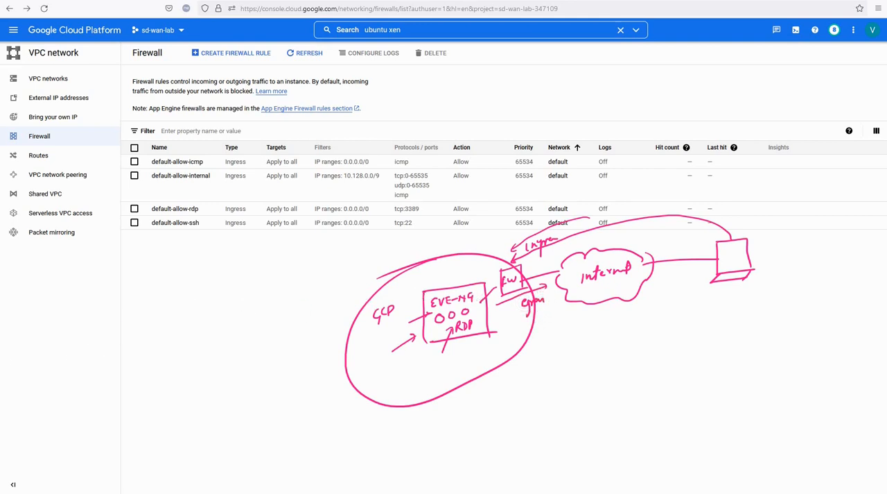
{"action": "left_click", "coordinate": [151, 351]}
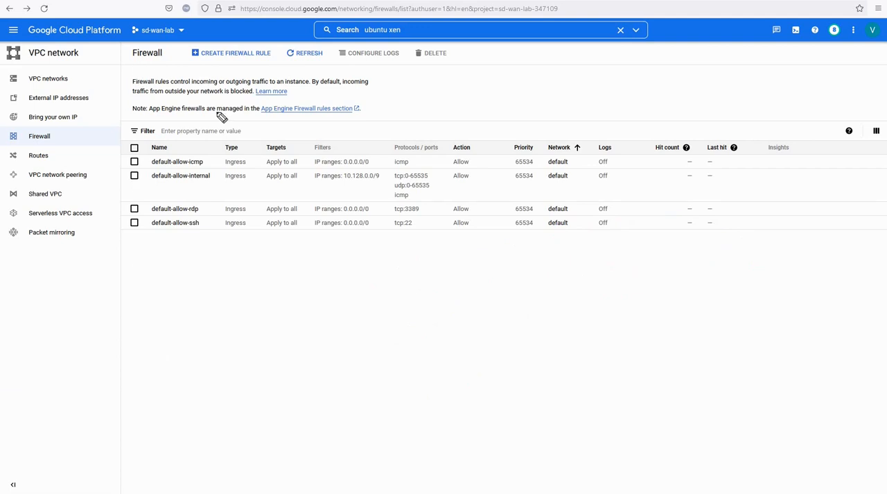
- Start a new firewall rule named eve-ng-ingress and copy that name into its description
{"action": "left_click", "coordinate": [240, 59]}
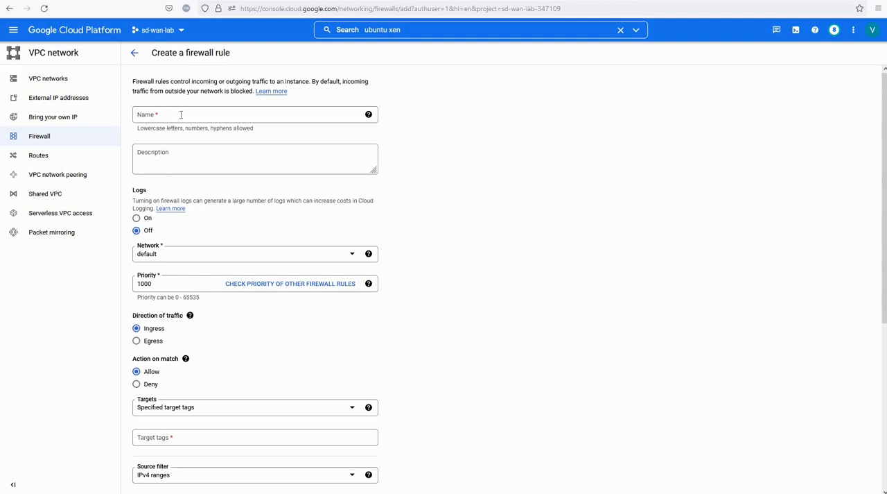
{"action": "left_click", "coordinate": [181, 115]}
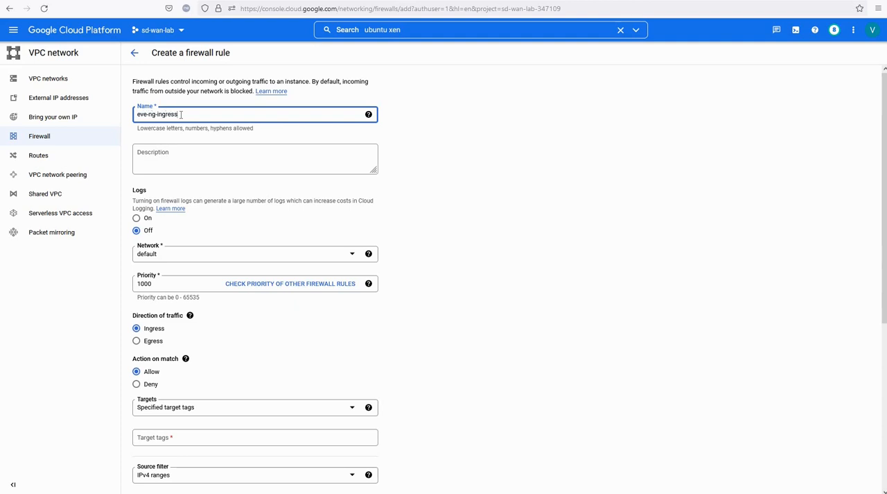
{"action": "left_click_drag", "start_coordinate": [179, 116], "coordinate": [130, 117]}
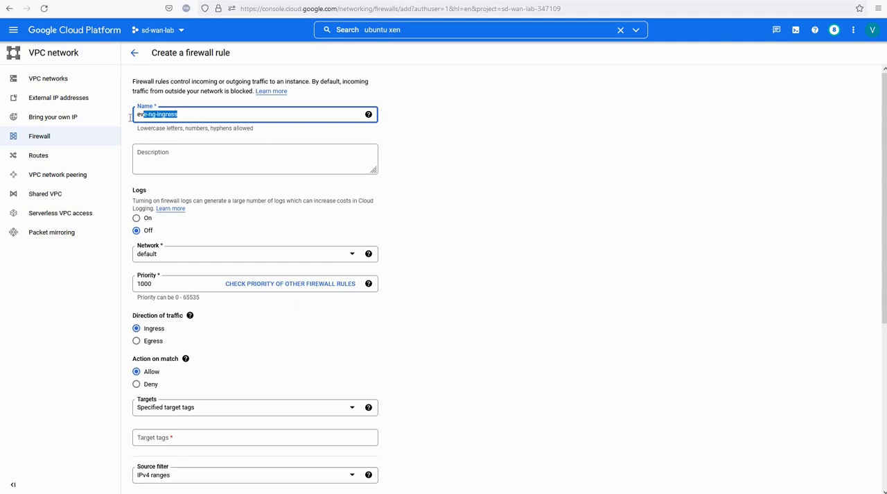
{"action": "left_click", "coordinate": [140, 151]}
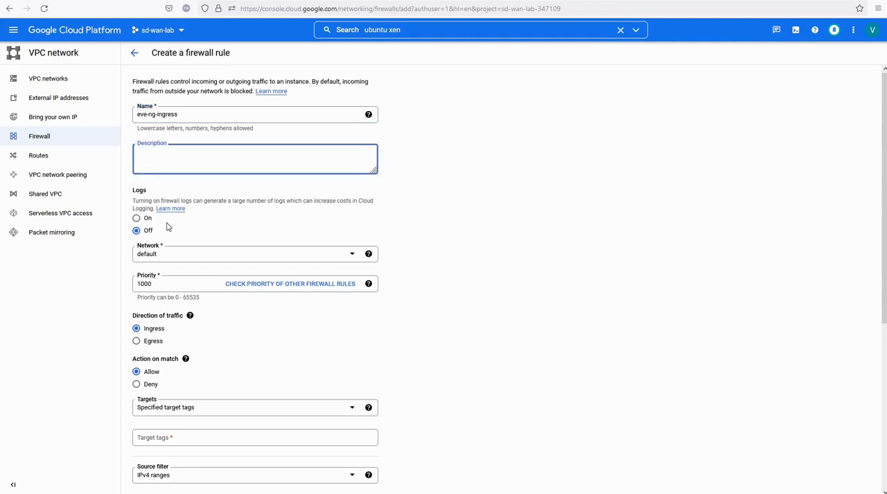
{"action": "type", "text": "eve-ng-ingress"}
{"action": "left_click_drag", "start_coordinate": [496, 235], "coordinate": [270, 345]}
{"action": "left_click", "coordinate": [262, 344]}
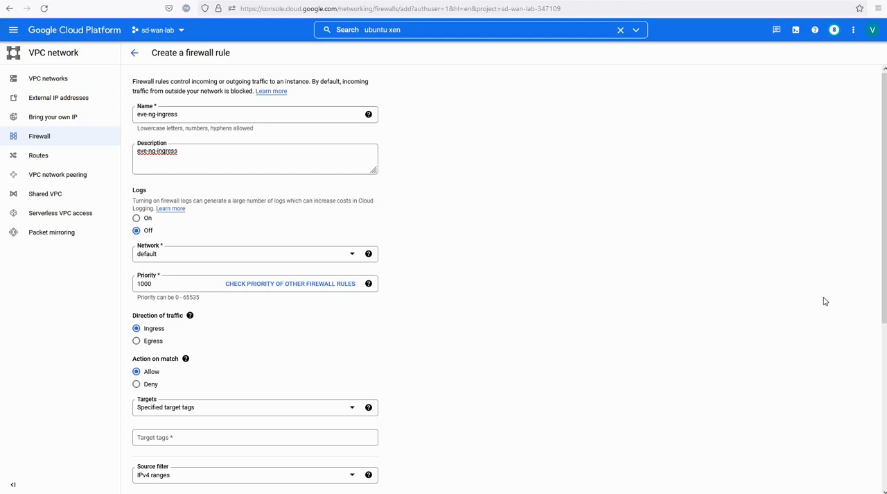
- Apply the ingress rule to all instances in the network with source IPv4 range 0.0.0.0/0, allow all protocols and ports, and create it
{"action": "scroll", "coordinate": [603, 311], "scroll_direction": "down", "scroll_amount": 5}
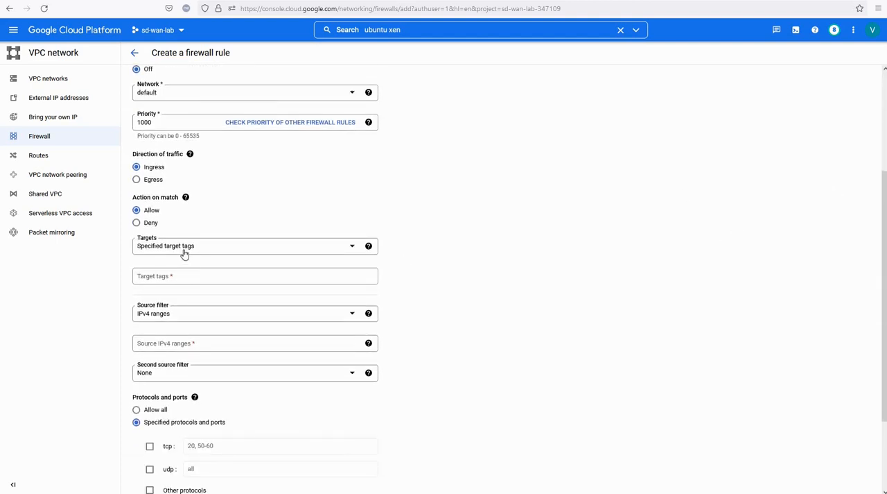
{"action": "left_click", "coordinate": [193, 252]}
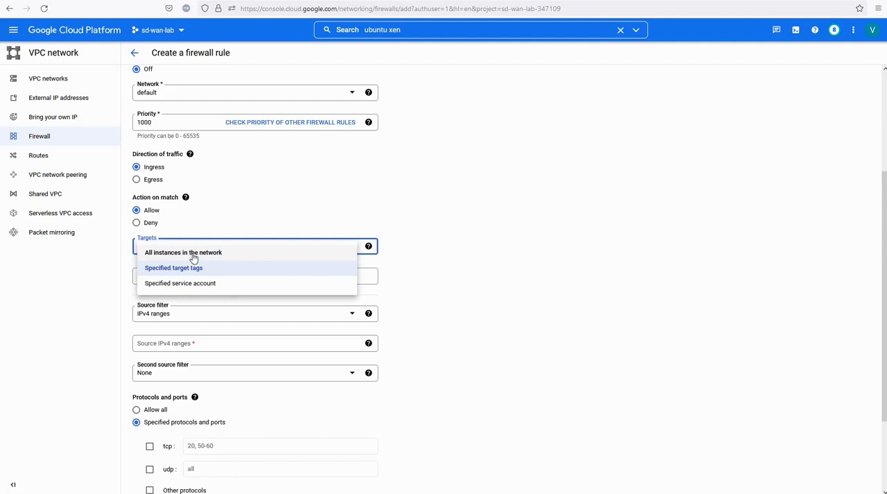
{"action": "left_click", "coordinate": [194, 254]}
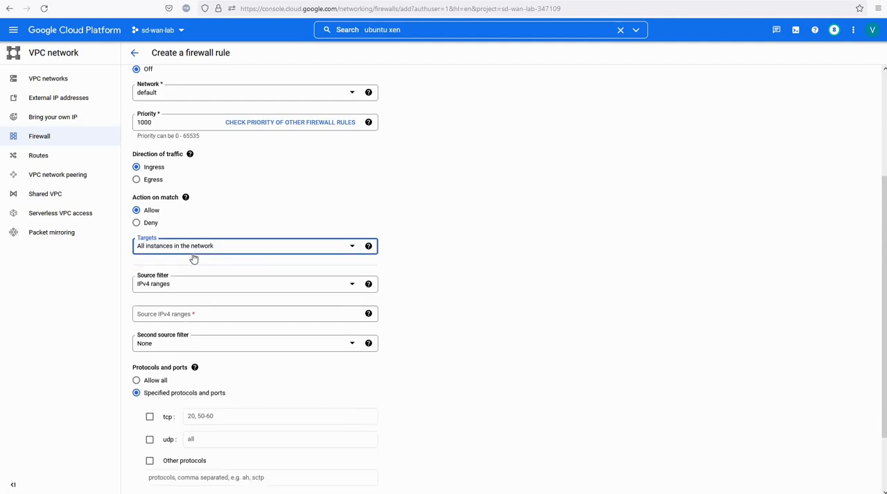
{"action": "left_click", "coordinate": [206, 291]}
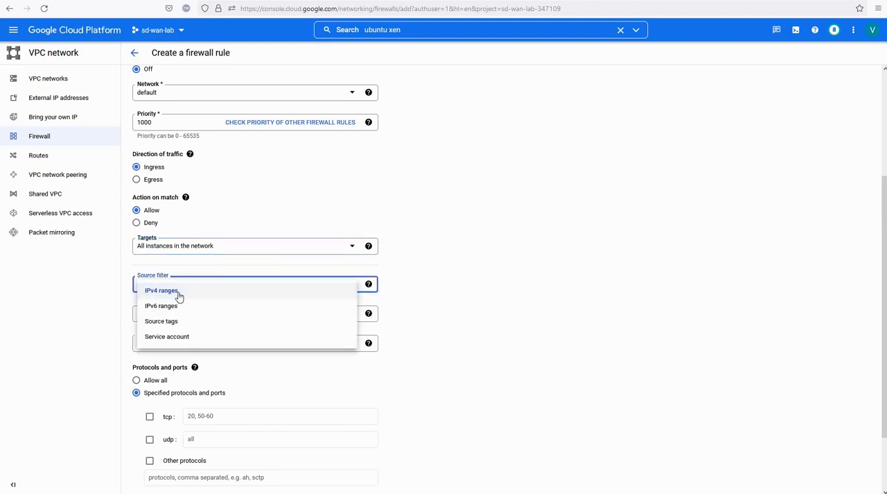
{"action": "left_click", "coordinate": [178, 291]}
{"action": "left_click", "coordinate": [195, 319]}
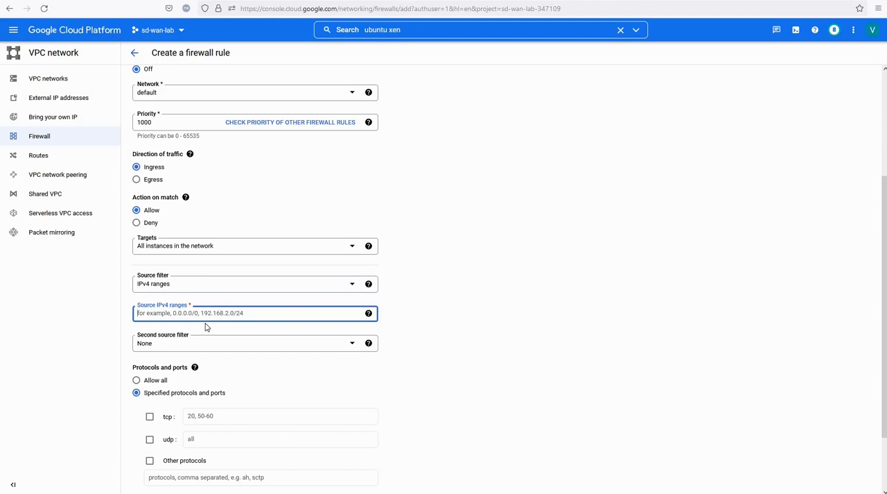
{"action": "type", "text": "0.0.0.0/0"}
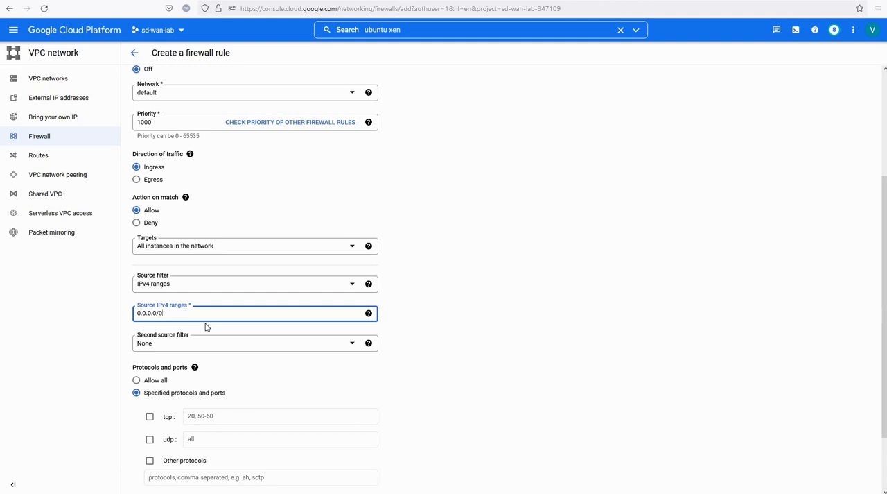
{"action": "left_click", "coordinate": [136, 380]}
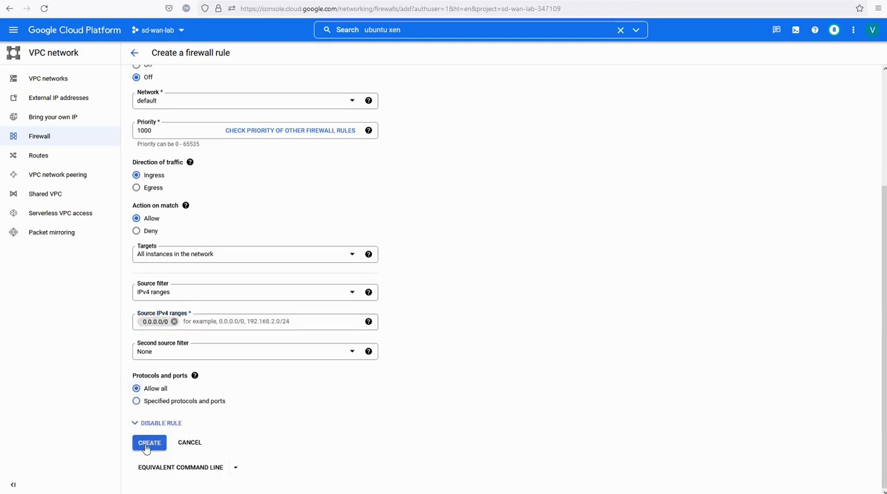
{"action": "left_click", "coordinate": [148, 447]}
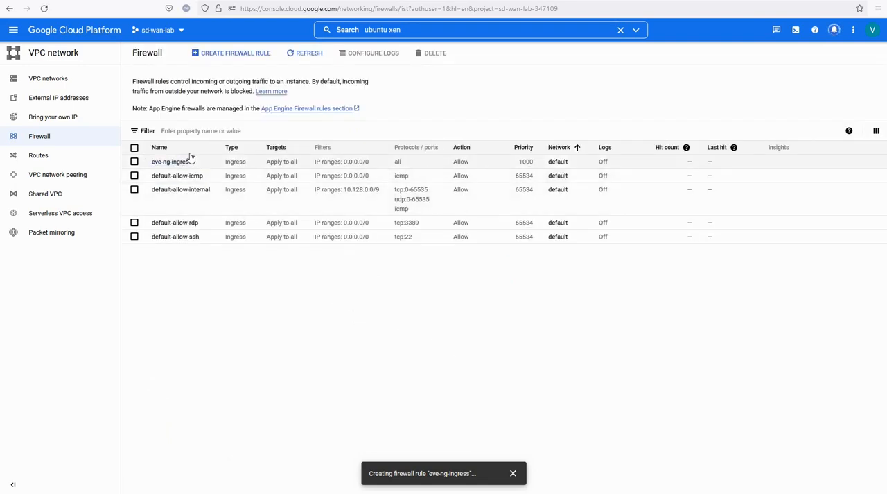
- Start a second firewall rule named eve-ng-egress and copy that name into its description
{"action": "left_click", "coordinate": [231, 61]}
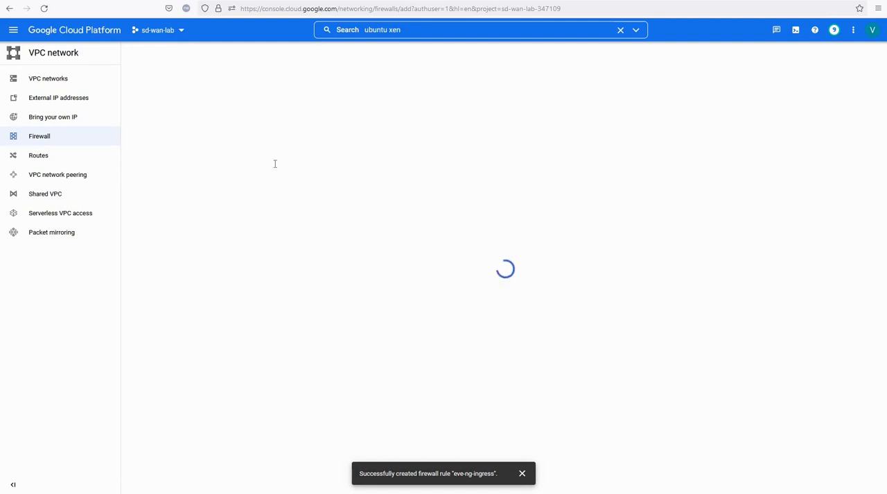
{"action": "left_click", "coordinate": [182, 118]}
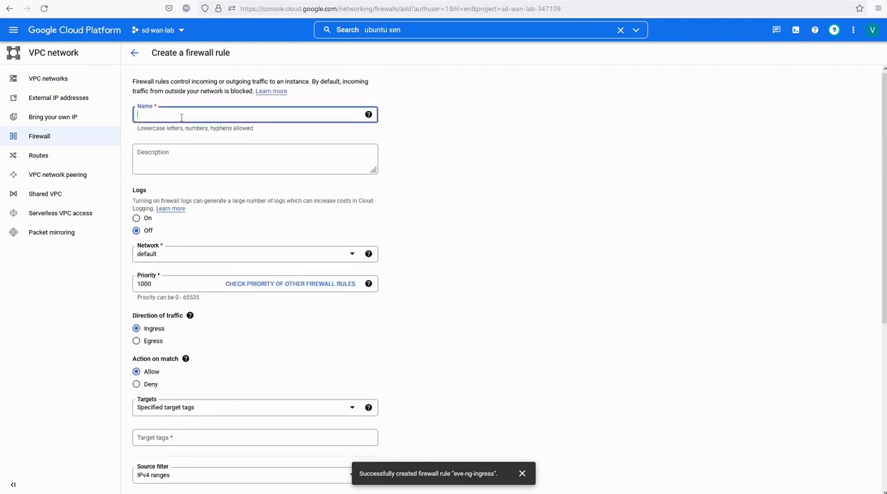
{"action": "type", "text": "eve-ng-"}
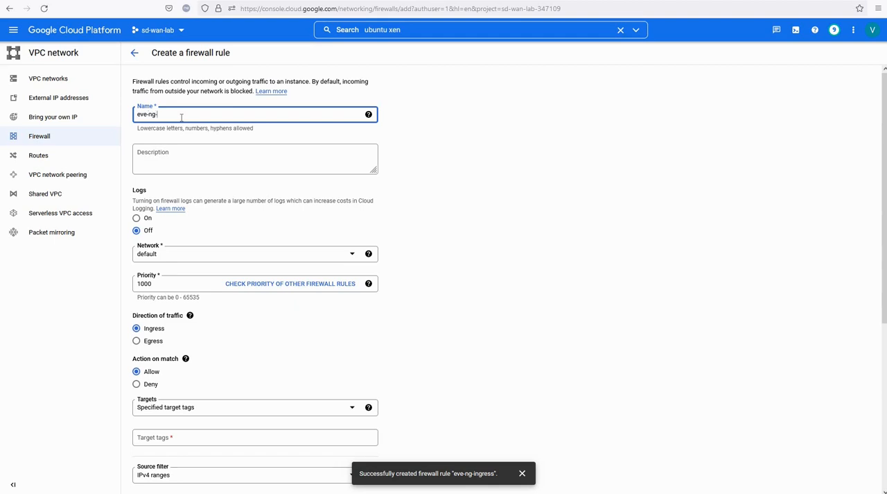
{"action": "type", "text": "egress"}
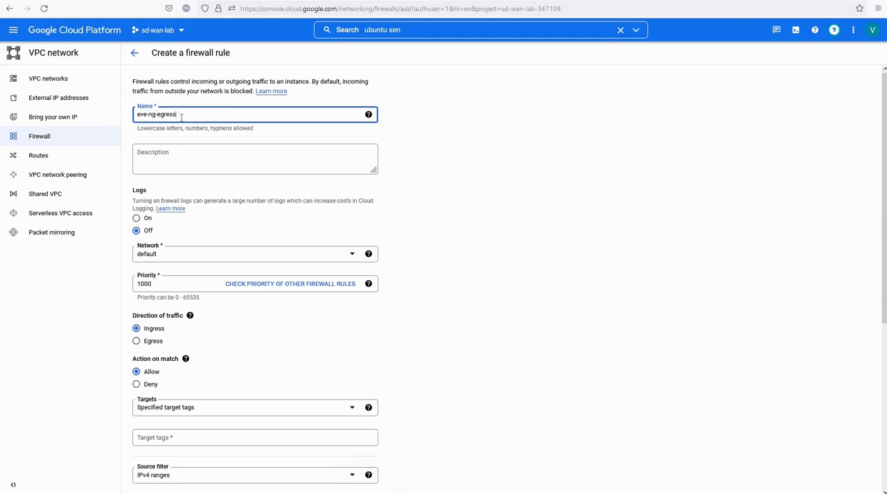
{"action": "key", "text": "ctrl+a"}
{"action": "key", "text": "ctrl+c"}
{"action": "left_click", "coordinate": [156, 154]}
{"action": "key", "text": "ctrl+v"}
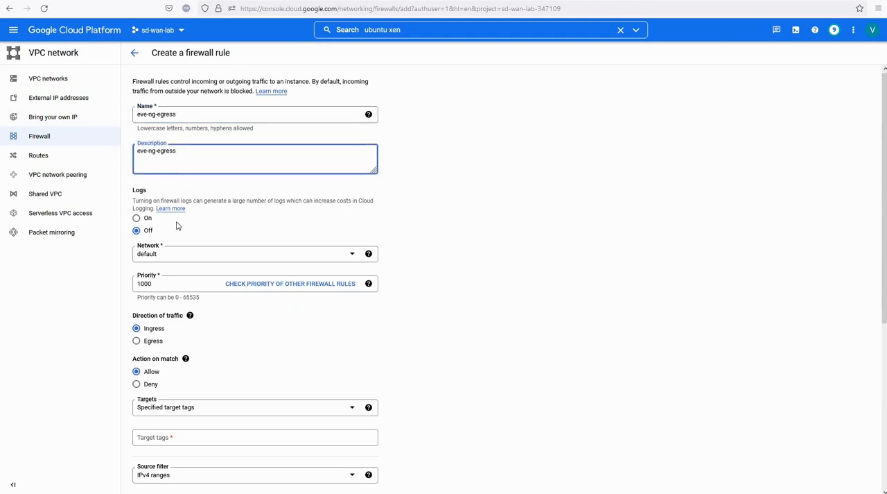
- Set the rule's direction to egress, target all instances in the network, allow all protocols and ports, and try to create it
{"action": "scroll", "coordinate": [177, 225], "scroll_direction": "down", "scroll_amount": 2}
{"action": "mouse_move", "coordinate": [190, 234]}
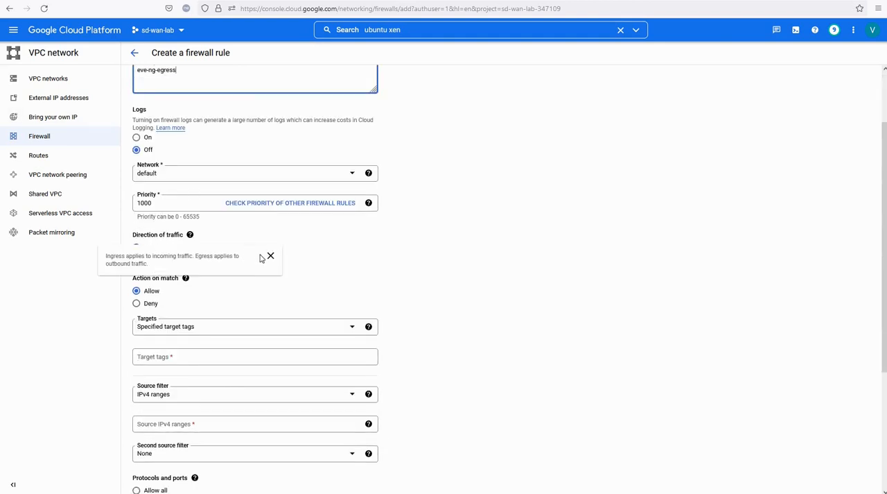
{"action": "left_click", "coordinate": [269, 255]}
{"action": "left_click", "coordinate": [137, 261]}
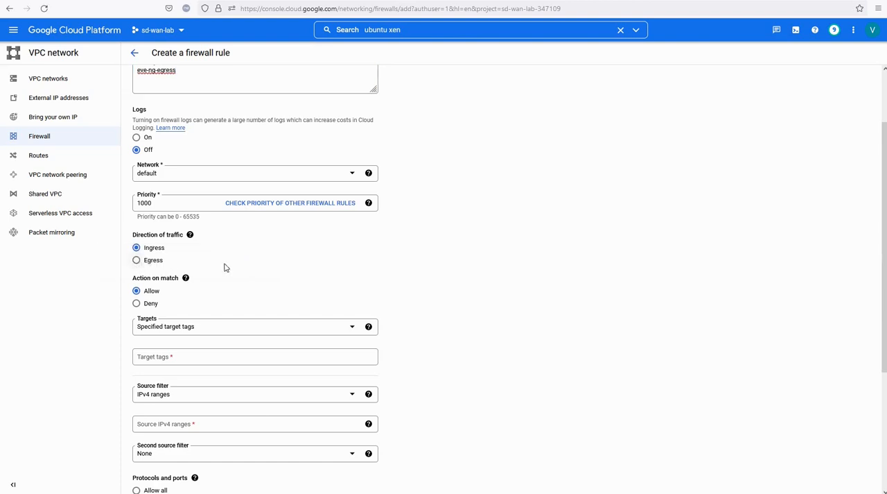
{"action": "scroll", "coordinate": [355, 250], "scroll_direction": "down", "scroll_amount": 2}
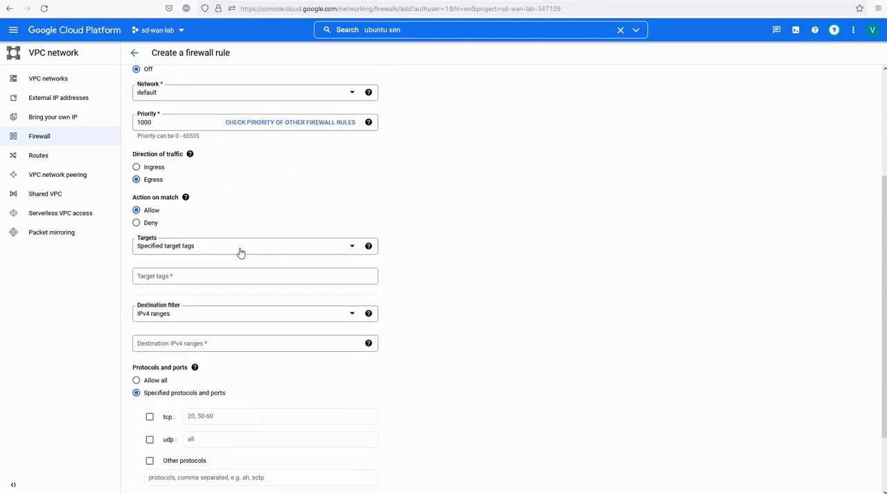
{"action": "left_click", "coordinate": [240, 250]}
{"action": "left_click", "coordinate": [212, 258]}
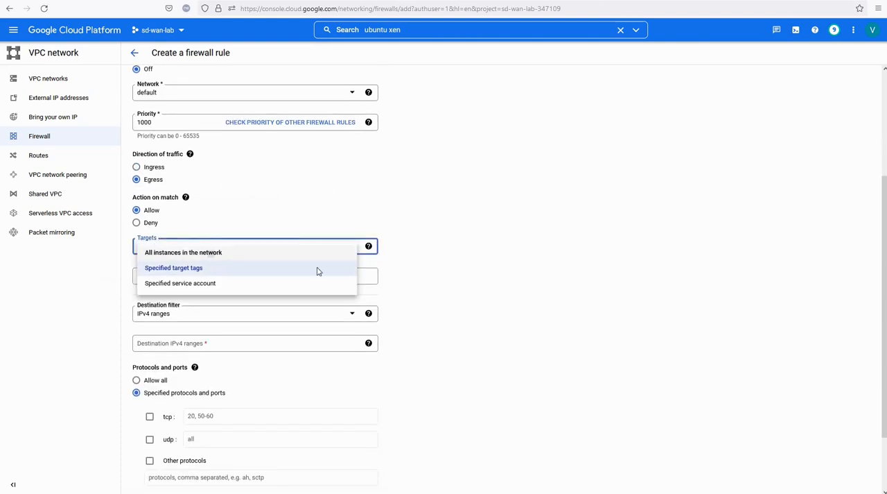
{"action": "scroll", "coordinate": [343, 287], "scroll_direction": "down", "scroll_amount": 1}
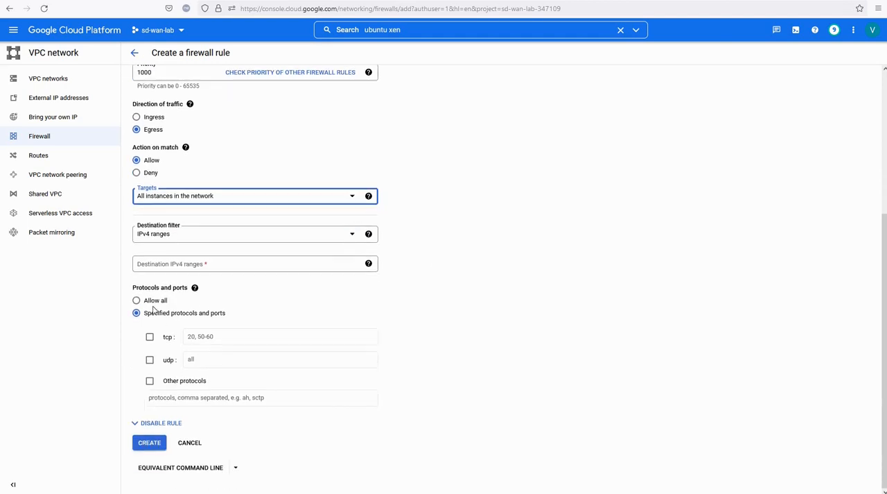
{"action": "left_click", "coordinate": [138, 301]}
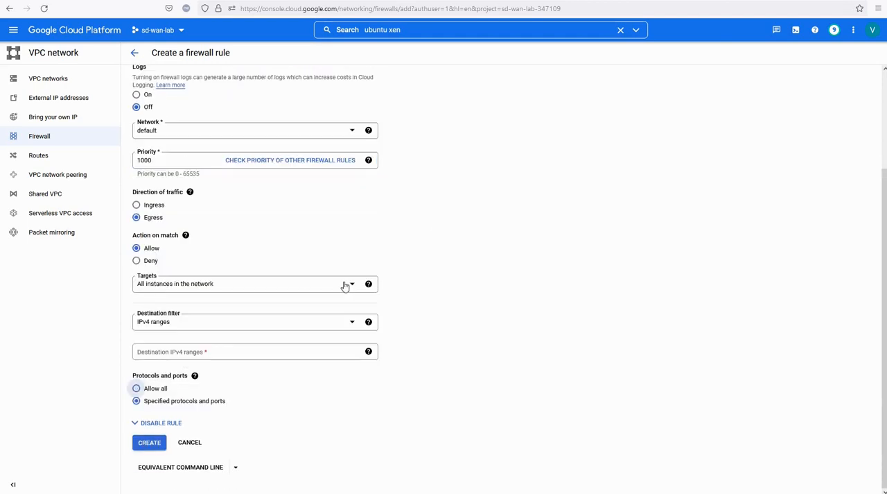
{"action": "left_click", "coordinate": [143, 447]}
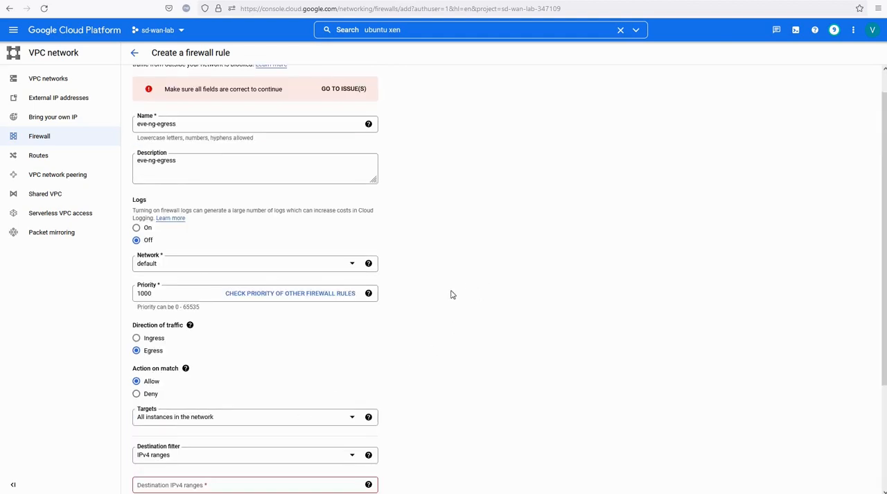
- Set the egress rule's destination IPv4 range to 0.0.0.0/0, create the rule, and dismiss its notifications
{"action": "scroll", "coordinate": [452, 294], "scroll_direction": "down", "scroll_amount": 3}
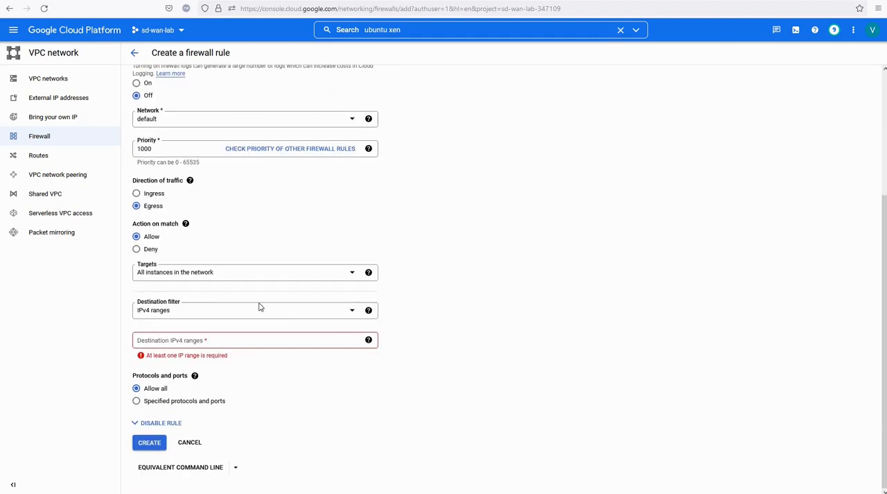
{"action": "left_click", "coordinate": [158, 340]}
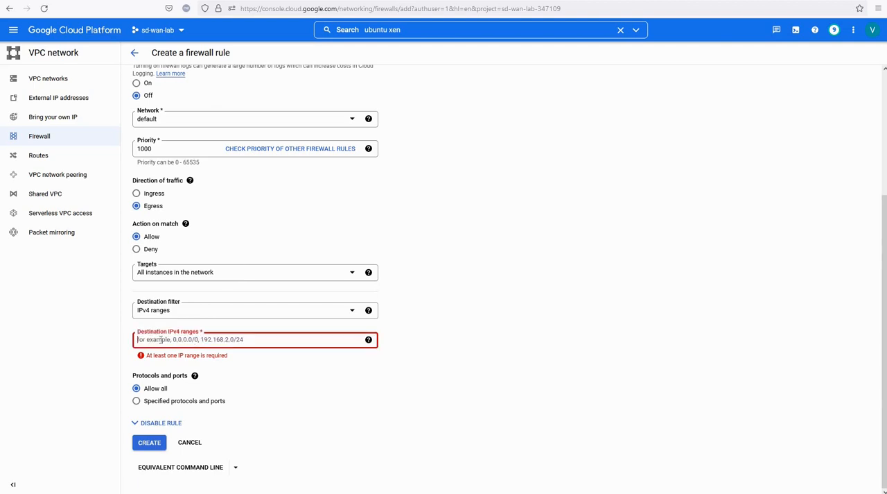
{"action": "type", "text": "0.0.0.0/0"}
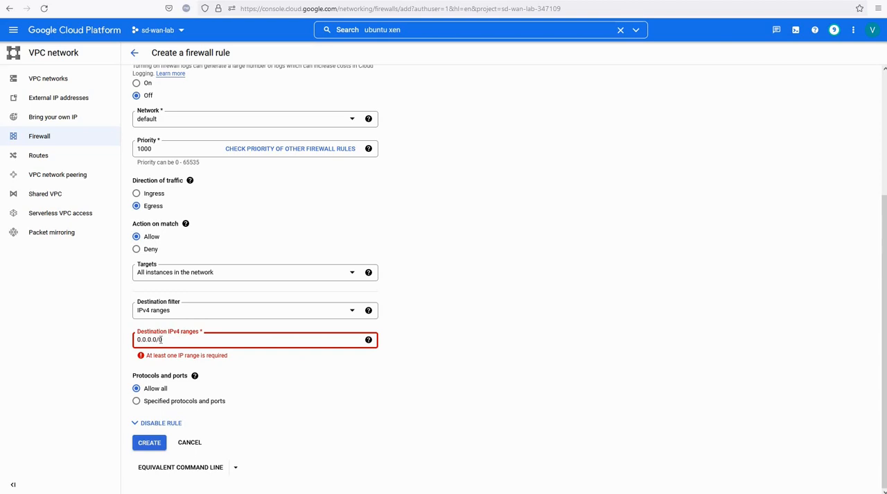
{"action": "left_click", "coordinate": [142, 447]}
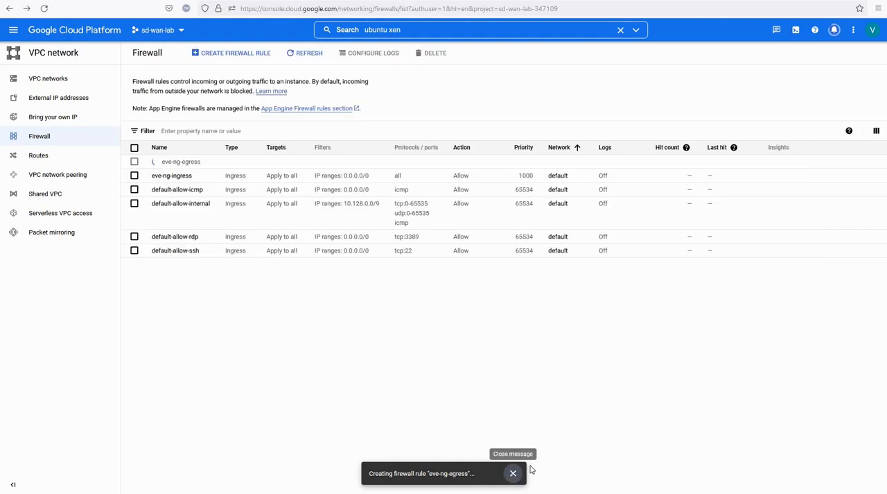
{"action": "left_click", "coordinate": [513, 474]}
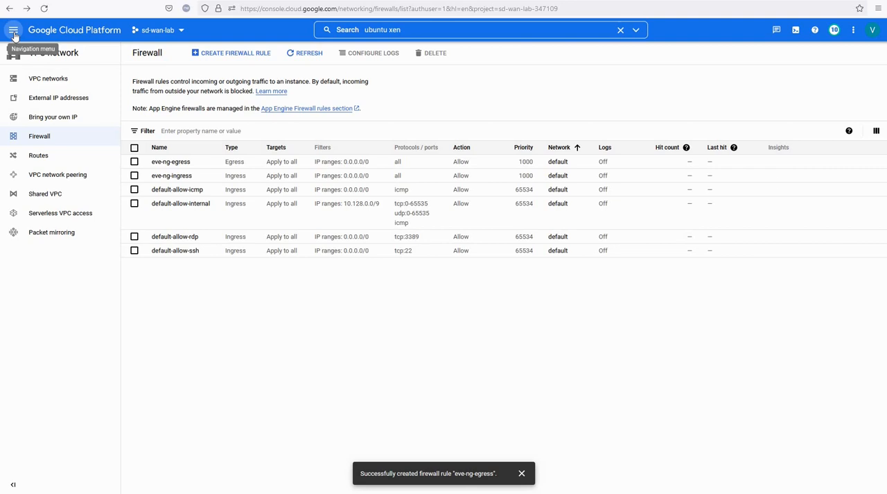
{"action": "left_click", "coordinate": [522, 473]}
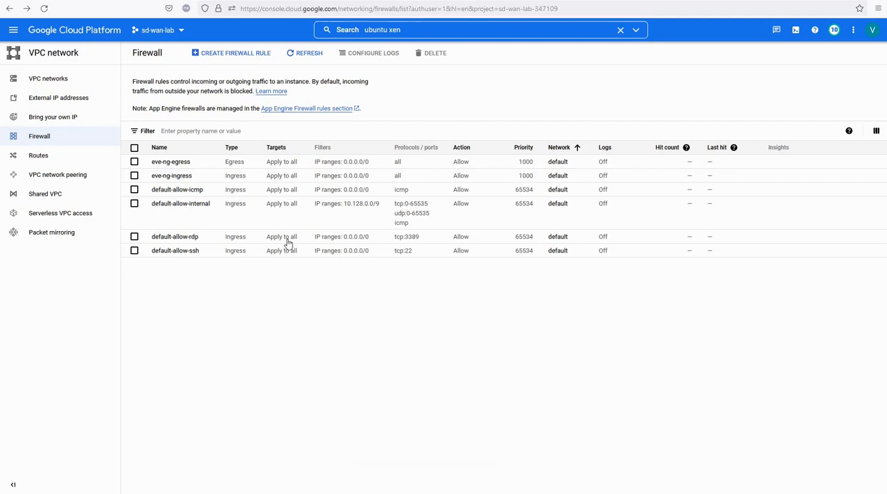
- Open the VM instances page of Compute Engine for the sd-wan-lab project
{"action": "left_click", "coordinate": [14, 31]}
{"action": "scroll", "coordinate": [66, 256], "scroll_direction": "down", "scroll_amount": 3}
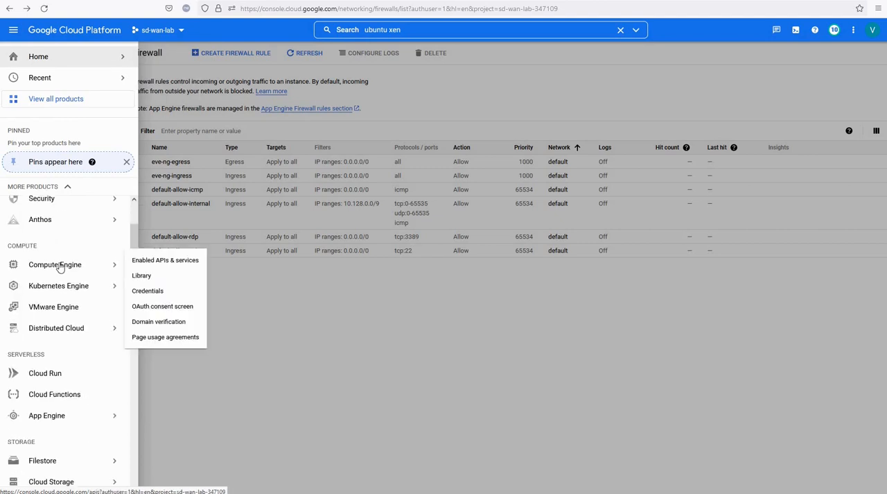
{"action": "scroll", "coordinate": [62, 263], "scroll_direction": "up", "scroll_amount": 2}
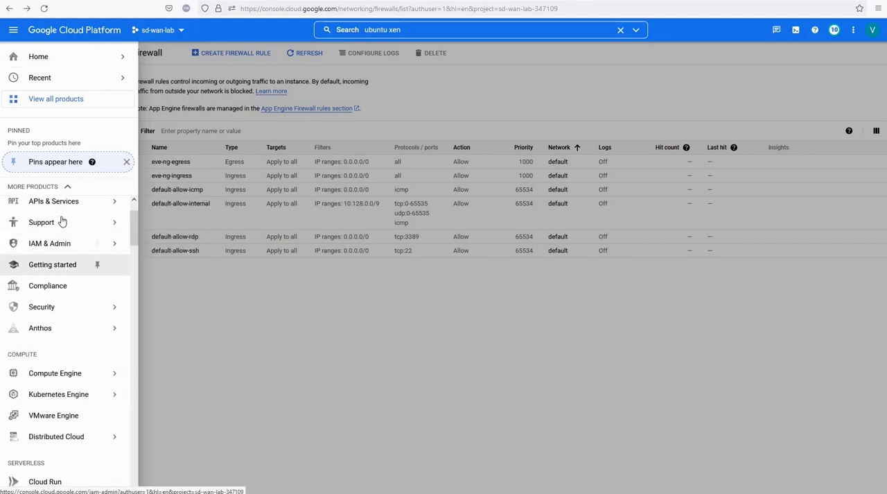
{"action": "left_click", "coordinate": [62, 375]}
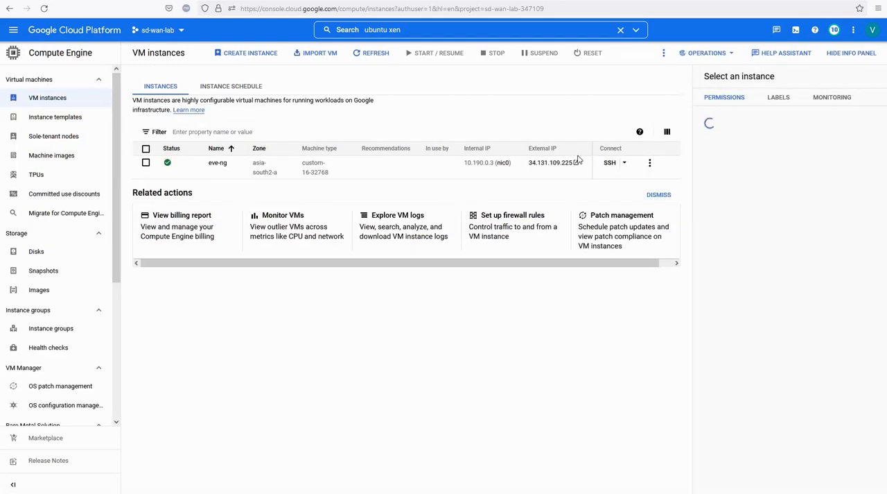
- Open an SSH session to the eve-ng VM in an enlarged browser window and cancel the Root Password setup dialog
{"action": "left_click", "coordinate": [625, 164]}
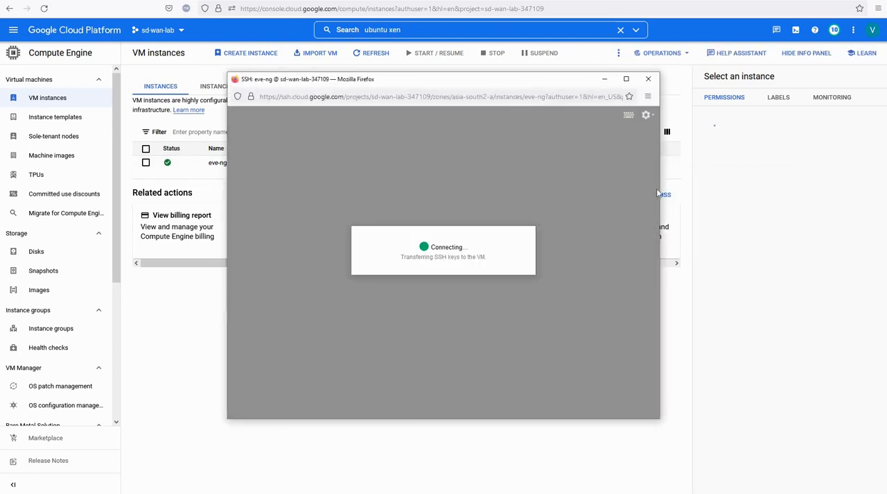
{"action": "left_click_drag", "start_coordinate": [659, 191], "coordinate": [768, 192]}
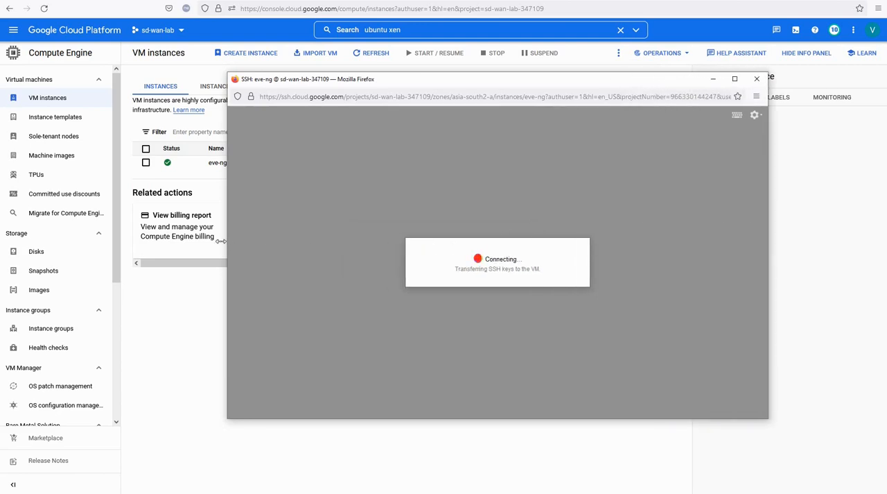
{"action": "left_click_drag", "start_coordinate": [131, 235], "coordinate": [129, 208]}
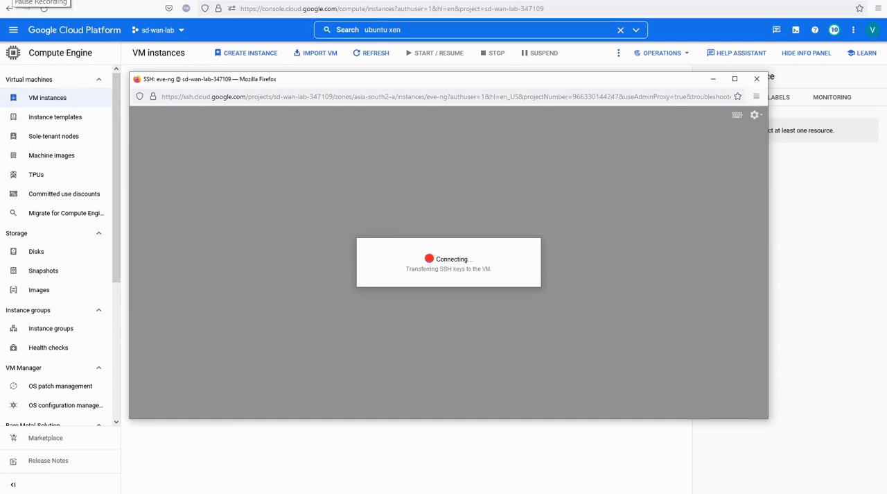
{"action": "left_click", "coordinate": [10, 1]}
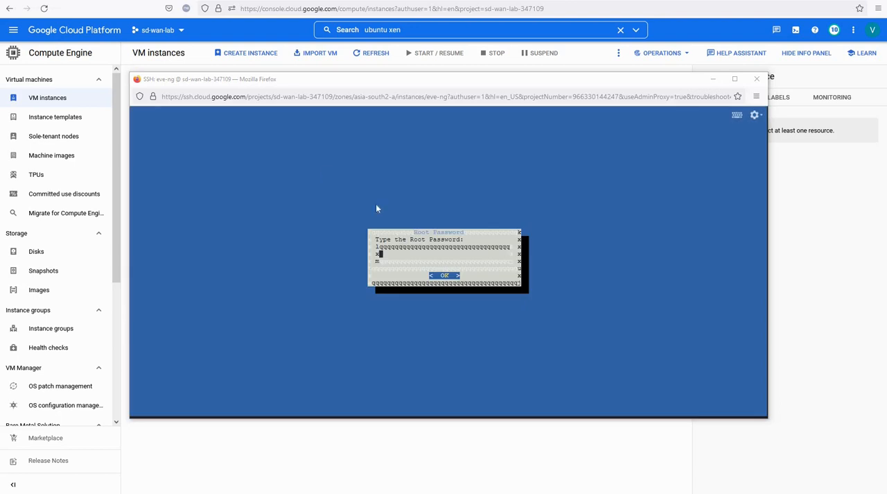
{"action": "left_click_drag", "start_coordinate": [555, 418], "coordinate": [549, 435]}
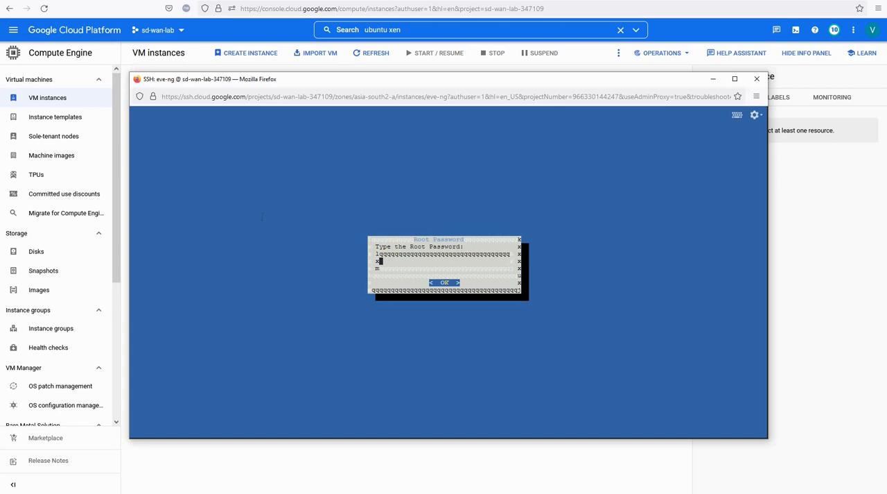
{"action": "key", "text": "ctrl+c"}
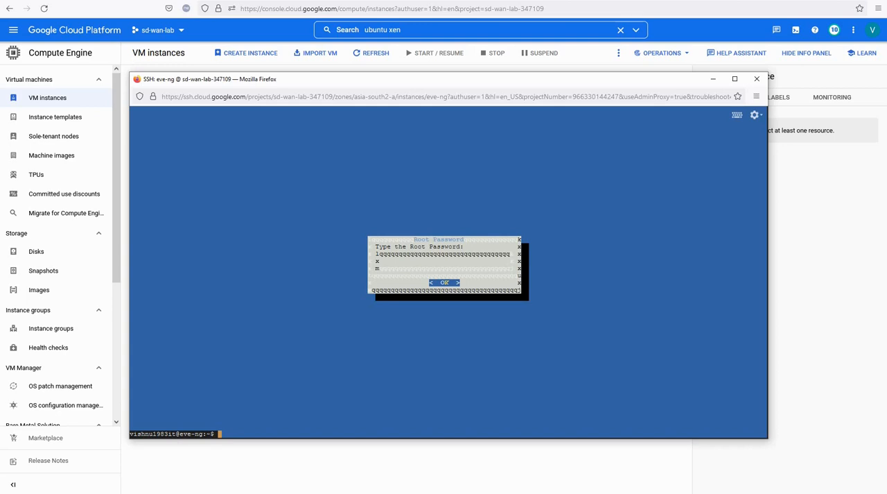
- Start a root shell with sudo -i to launch the EVE-NG setup, and enter and confirm the root password
{"action": "type", "text": "sudo -i"}
{"action": "key", "text": "Return"}
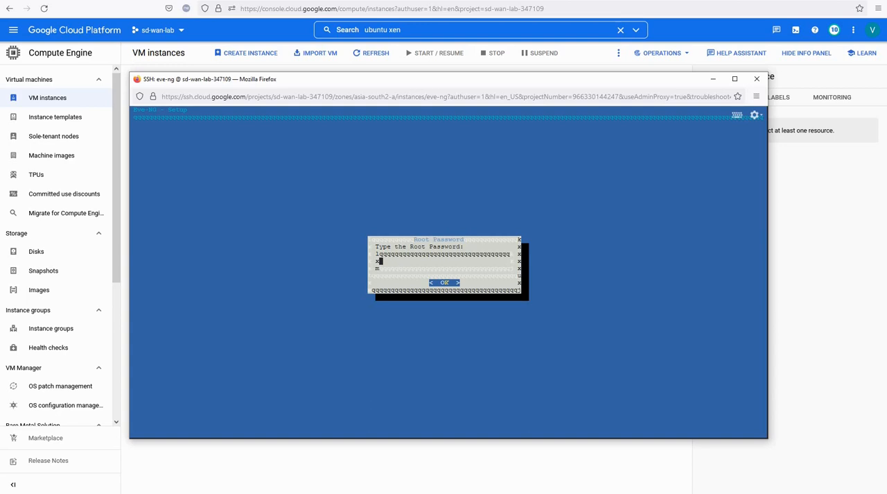
{"action": "key", "text": "Return"}
{"action": "key", "text": "Return"}
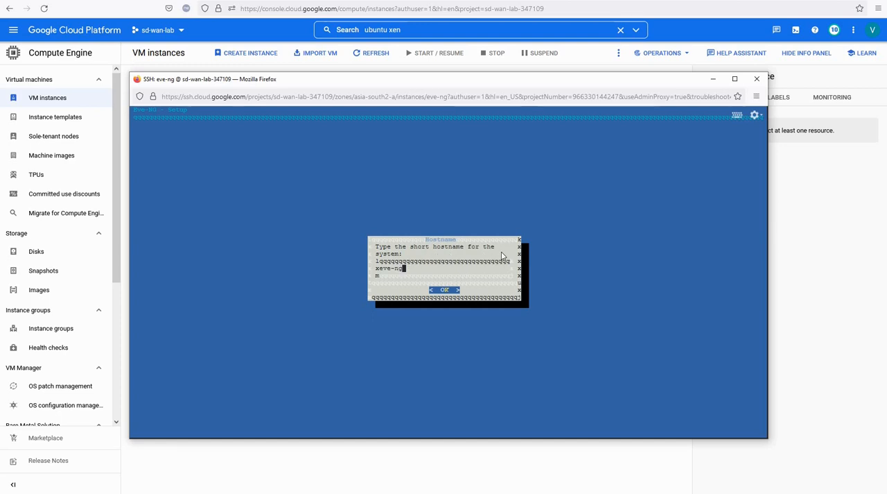
- Accept the hostname eve-ng and change the system's DNS domain name to bridgewhy
{"action": "key", "text": "Return"}
{"action": "key", "text": "BackSpace"}
{"action": "key", "text": "BackSpace"}
{"action": "key", "text": "BackSpace"}
{"action": "key", "text": "BackSpace"}
{"action": "key", "text": "BackSpace"}
{"action": "key", "text": "BackSpace"}
{"action": "key", "text": "BackSpace"}
{"action": "key", "text": "BackSpace"}
{"action": "key", "text": "BackSpace"}
{"action": "key", "text": "BackSpace"}
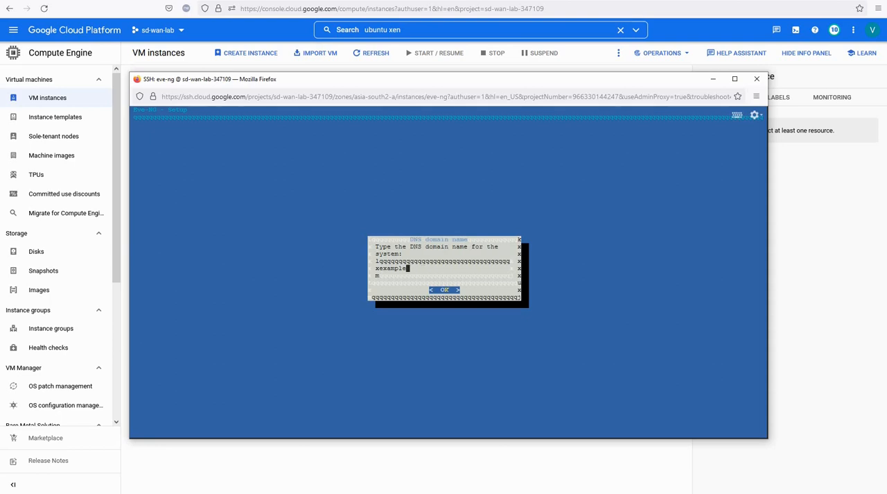
{"action": "type", "text": "bridgewhy"}
{"action": "key", "text": "Return"}
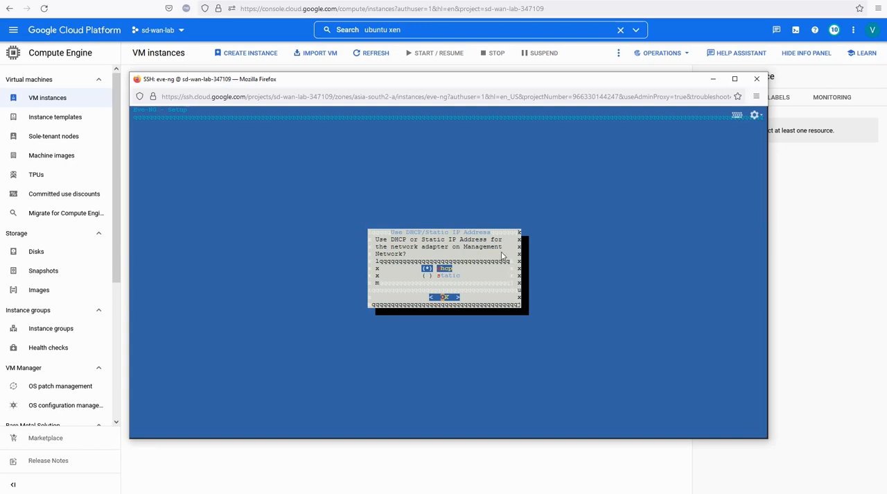
- Choose DHCP for the management network adapter and set the NTP server to time.google.com
{"action": "key", "text": "Return"}
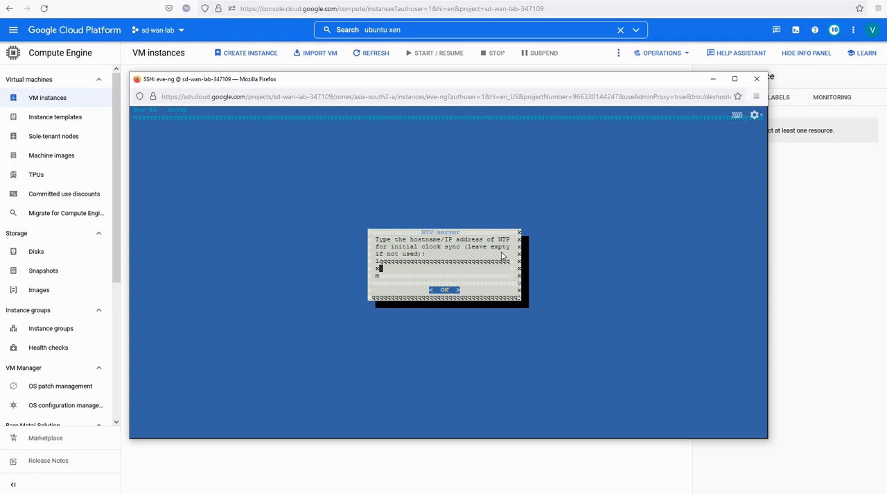
{"action": "type", "text": "nt"}
{"action": "key", "text": "BackSpace"}
{"action": "key", "text": "BackSpace"}
{"action": "type", "text": "time.google.com"}
{"action": "key", "text": "Return"}
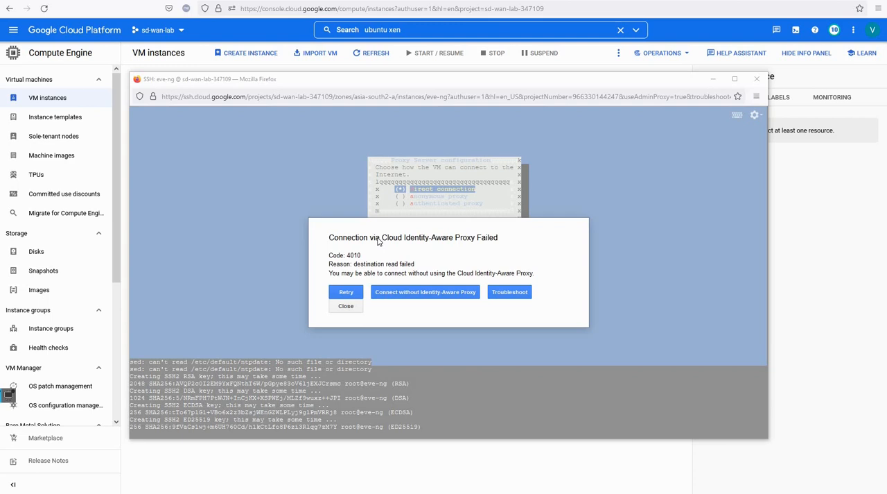
- Close the failed SSH session and open the eve-ng VM's external IP address in the browser
{"action": "left_click", "coordinate": [346, 306]}
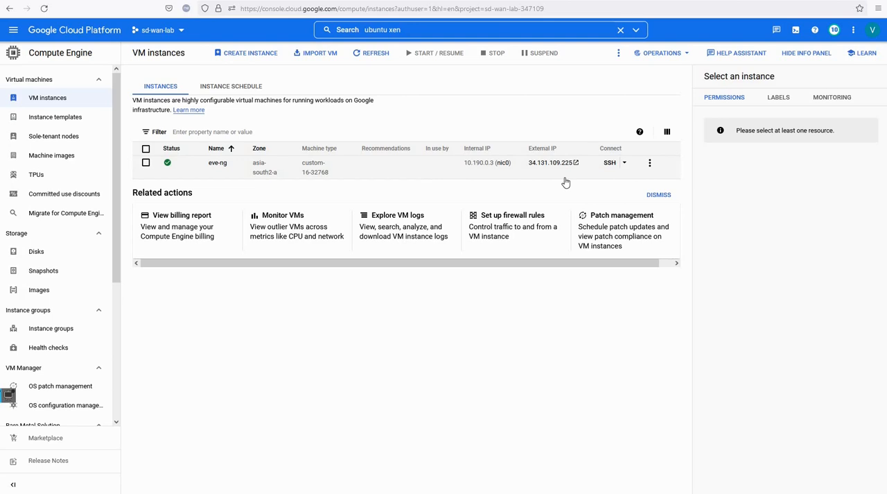
{"action": "mouse_move", "coordinate": [560, 170]}
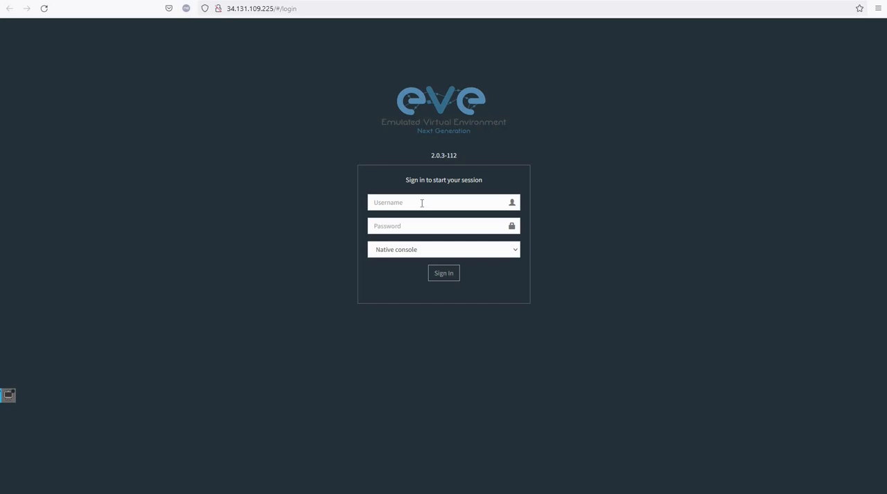
- Sign in to the EVE web interface as admin with the account password, and dismiss the offer to save the login
{"action": "left_click", "coordinate": [422, 202]}
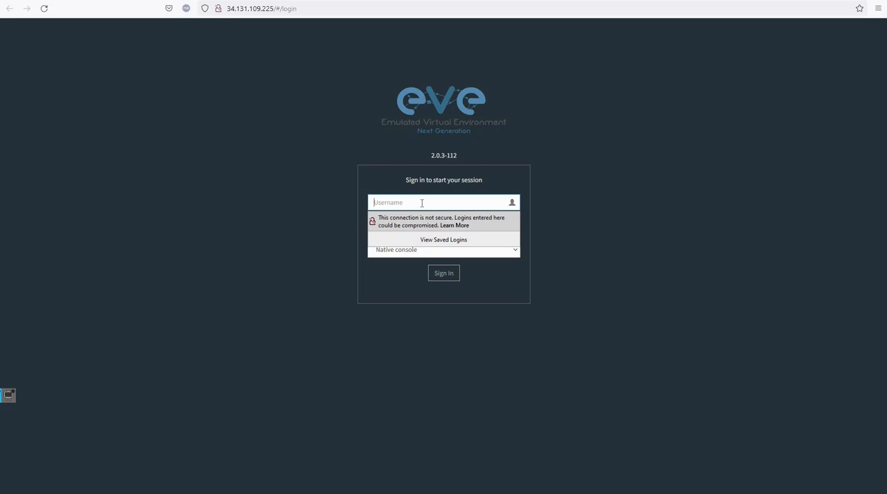
{"action": "type", "text": "ev"}
{"action": "key", "text": "BackSpace"}
{"action": "type", "text": "r"}
{"action": "type", "text": "dmin"}
{"action": "key", "text": "Tab"}
{"action": "type", "text": "eve"}
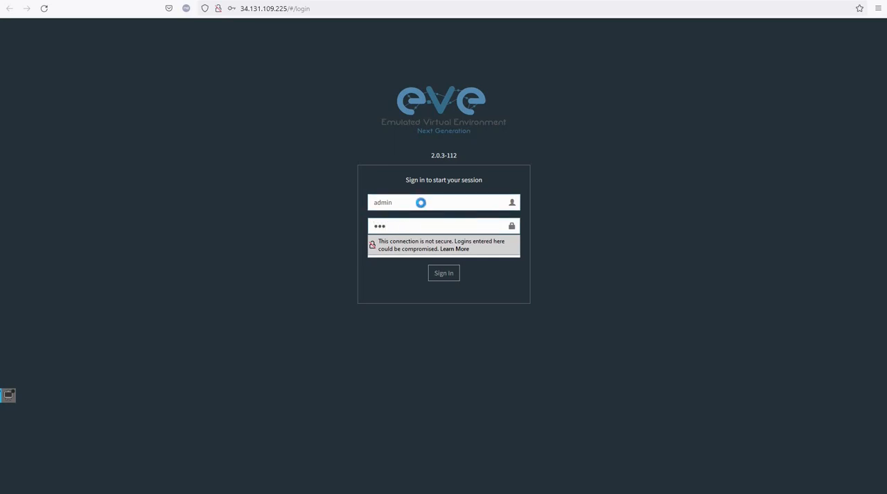
{"action": "key", "text": "Return"}
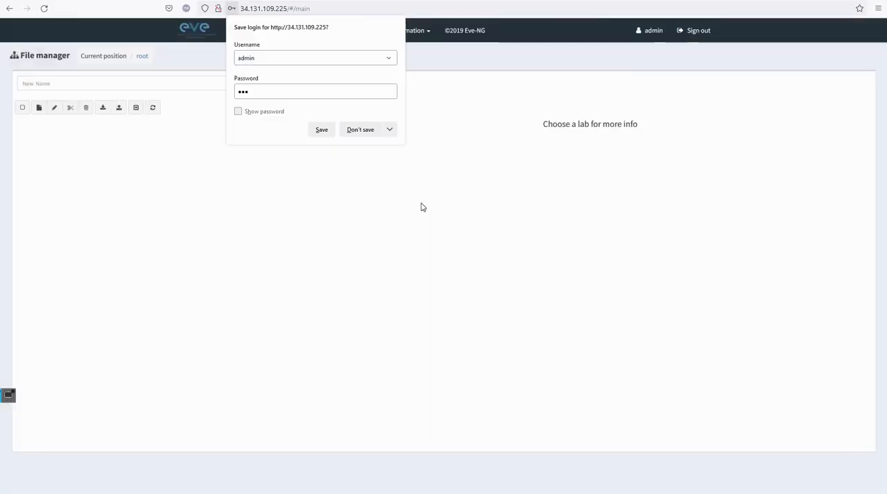
{"action": "left_click", "coordinate": [454, 135]}
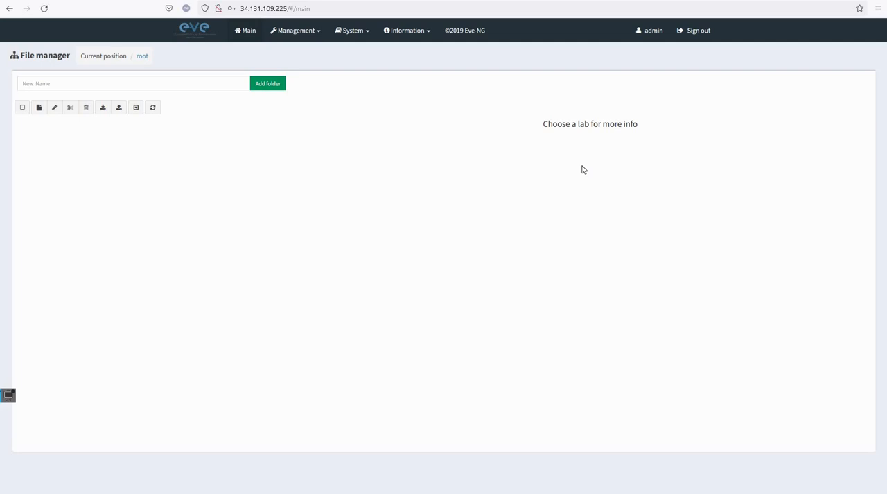
{"action": "left_click", "coordinate": [8, 310]}
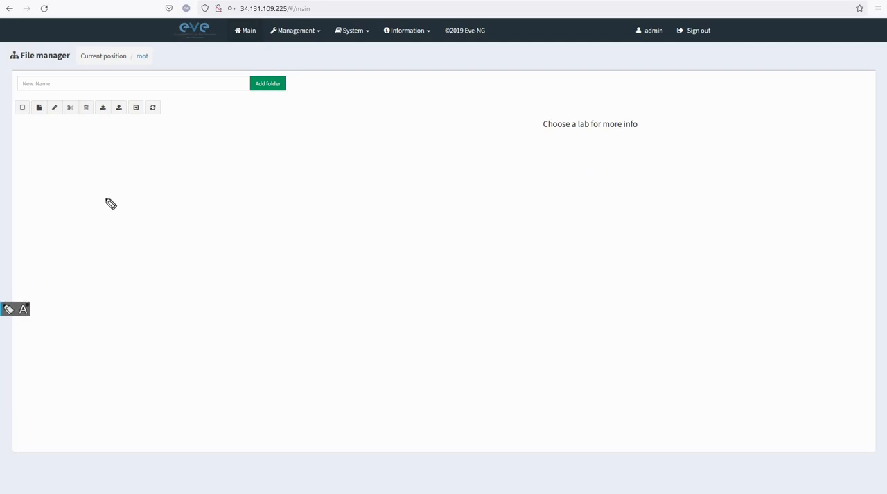
{"action": "mouse_move", "coordinate": [68, 201]}
{"action": "left_mouse_down"}
{"action": "mouse_move", "coordinate": [76, 196]}
{"action": "mouse_move", "coordinate": [66, 193]}
{"action": "mouse_move", "coordinate": [75, 202]}
{"action": "left_mouse_up"}
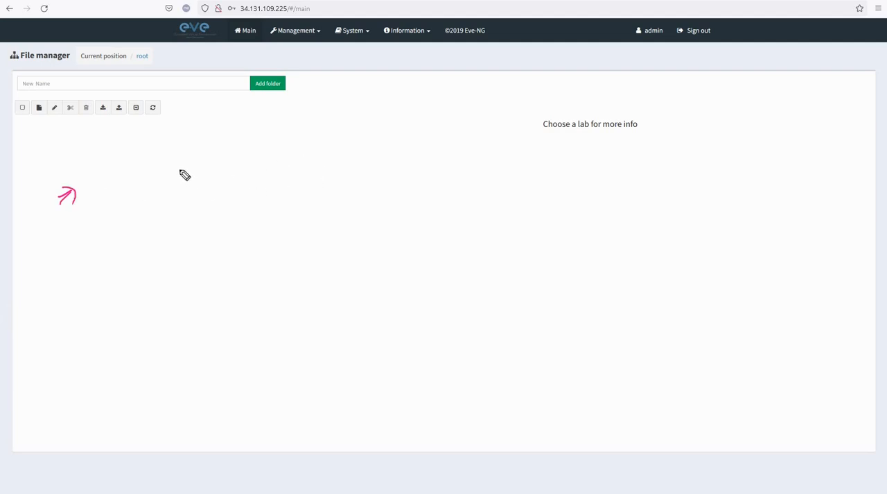
{"action": "mouse_move", "coordinate": [222, 356]}
{"action": "left_mouse_down"}
{"action": "mouse_move", "coordinate": [268, 146]}
{"action": "mouse_move", "coordinate": [211, 153]}
{"action": "left_mouse_up"}
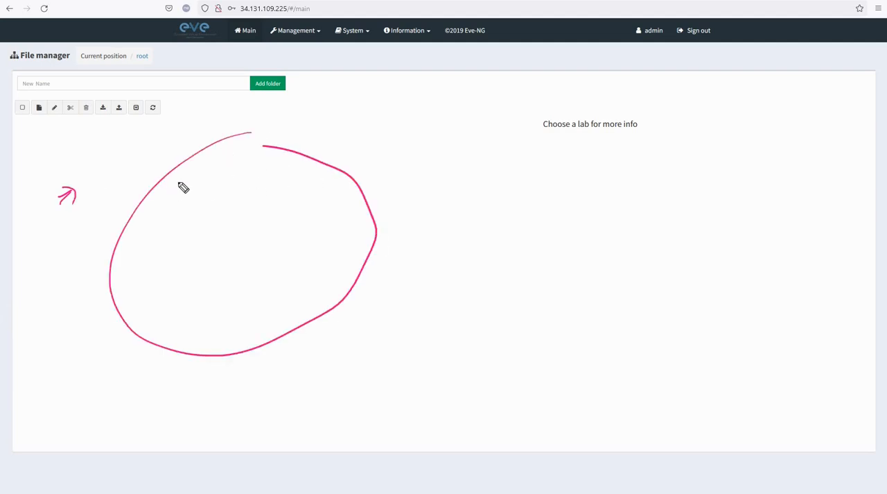
{"action": "left_click_drag", "start_coordinate": [180, 177], "coordinate": [185, 188]}
{"action": "left_click_drag", "start_coordinate": [193, 189], "coordinate": [198, 178]}
{"action": "mouse_move", "coordinate": [194, 223]}
{"action": "left_mouse_down"}
{"action": "mouse_move", "coordinate": [192, 286]}
{"action": "mouse_move", "coordinate": [230, 214]}
{"action": "mouse_move", "coordinate": [245, 281]}
{"action": "left_mouse_up"}
{"action": "left_click_drag", "start_coordinate": [186, 289], "coordinate": [247, 274]}
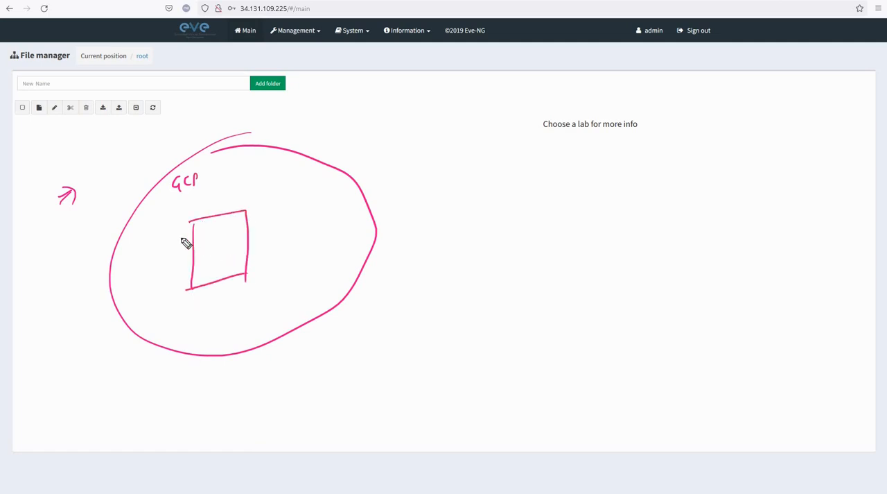
{"action": "left_click_drag", "start_coordinate": [177, 235], "coordinate": [242, 222]}
{"action": "mouse_move", "coordinate": [236, 250]}
{"action": "left_mouse_down"}
{"action": "mouse_move", "coordinate": [375, 172]}
{"action": "mouse_move", "coordinate": [412, 155]}
{"action": "mouse_move", "coordinate": [432, 158]}
{"action": "left_mouse_up"}
{"action": "mouse_move", "coordinate": [385, 176]}
{"action": "left_mouse_down"}
{"action": "mouse_move", "coordinate": [399, 184]}
{"action": "mouse_move", "coordinate": [455, 175]}
{"action": "left_mouse_up"}
{"action": "left_click", "coordinate": [438, 171]}
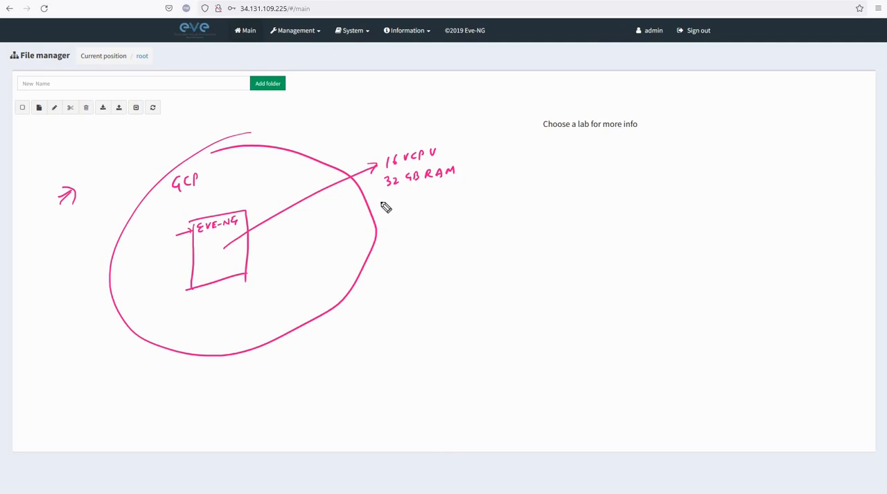
{"action": "left_click_drag", "start_coordinate": [379, 200], "coordinate": [420, 201]}
{"action": "left_click_drag", "start_coordinate": [163, 271], "coordinate": [200, 258]}
{"action": "mouse_move", "coordinate": [299, 124]}
{"action": "left_mouse_down"}
{"action": "mouse_move", "coordinate": [283, 153]}
{"action": "mouse_move", "coordinate": [290, 149]}
{"action": "left_mouse_up"}
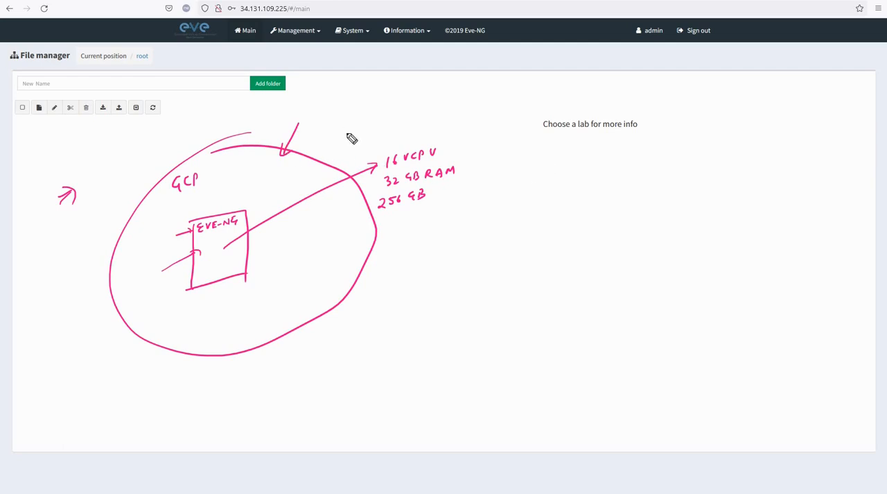
{"action": "mouse_move", "coordinate": [518, 163]}
{"action": "left_mouse_down"}
{"action": "mouse_move", "coordinate": [527, 155]}
{"action": "mouse_move", "coordinate": [547, 168]}
{"action": "mouse_move", "coordinate": [533, 187]}
{"action": "mouse_move", "coordinate": [516, 180]}
{"action": "mouse_move", "coordinate": [516, 188]}
{"action": "left_mouse_up"}
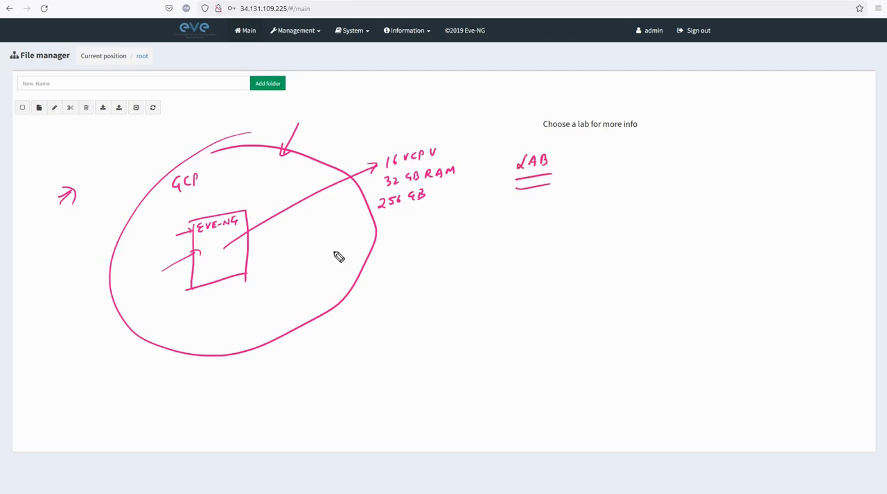
- Create a new lab named test in the root folder, leaving the author, description and tasks empty
{"action": "left_click", "coordinate": [38, 108]}
{"action": "left_click", "coordinate": [222, 103]}
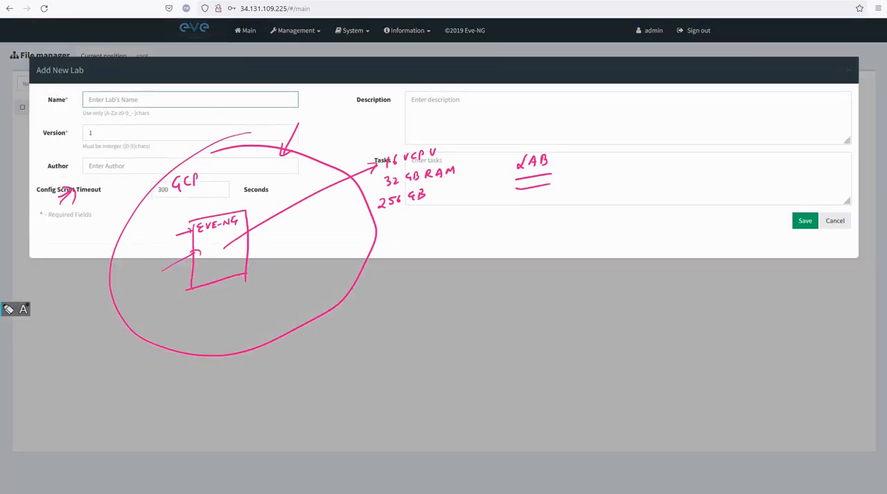
{"action": "key", "text": "Escape"}
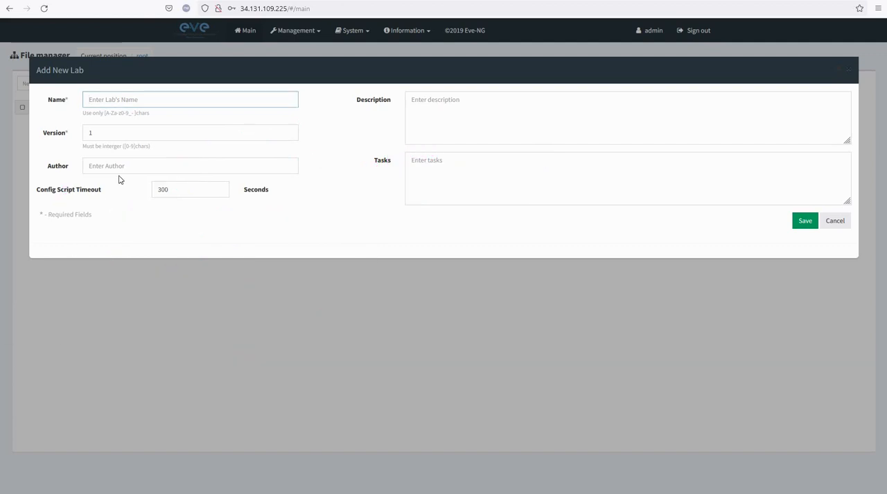
{"action": "left_click", "coordinate": [156, 103]}
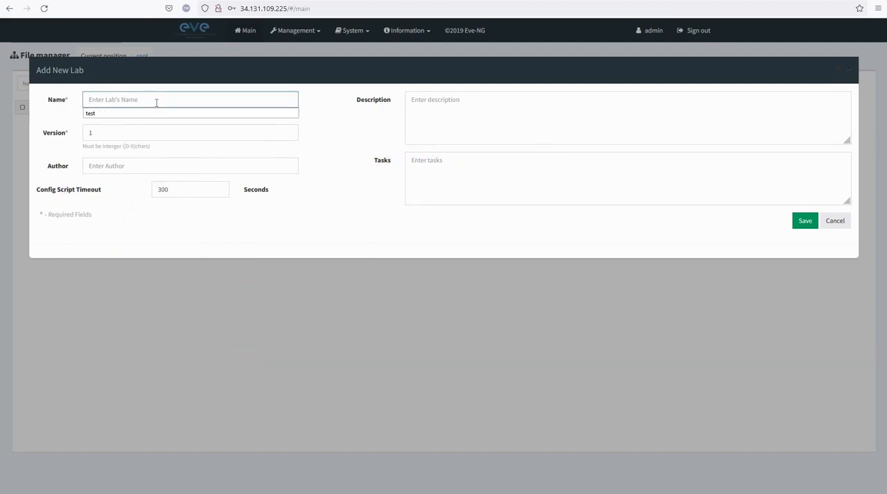
{"action": "type", "text": "test"}
{"action": "left_click", "coordinate": [319, 163]}
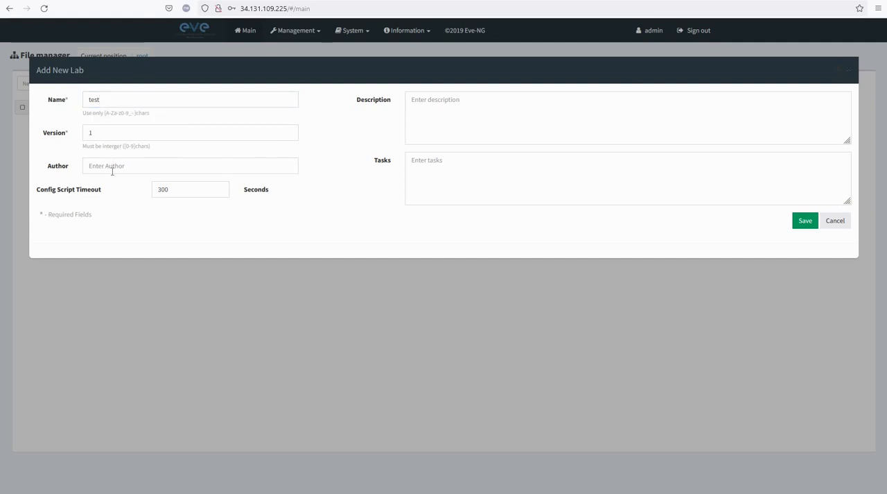
{"action": "left_click", "coordinate": [112, 171]}
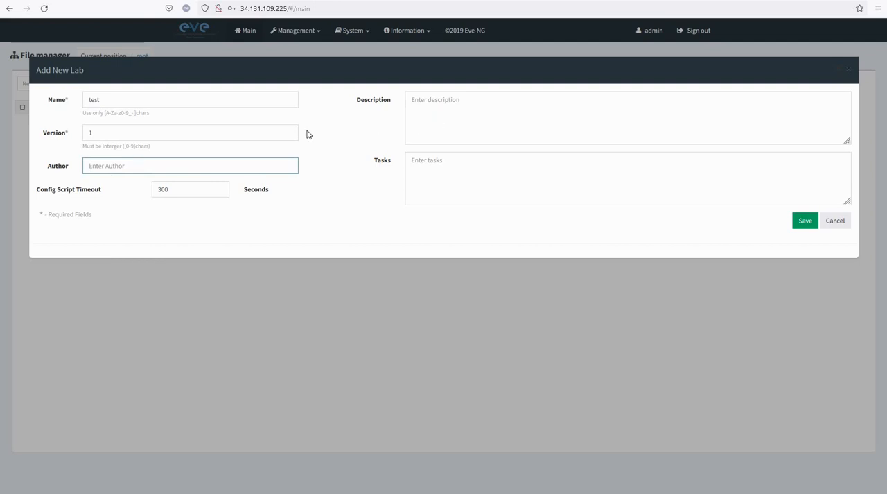
{"action": "key", "text": "Tab"}
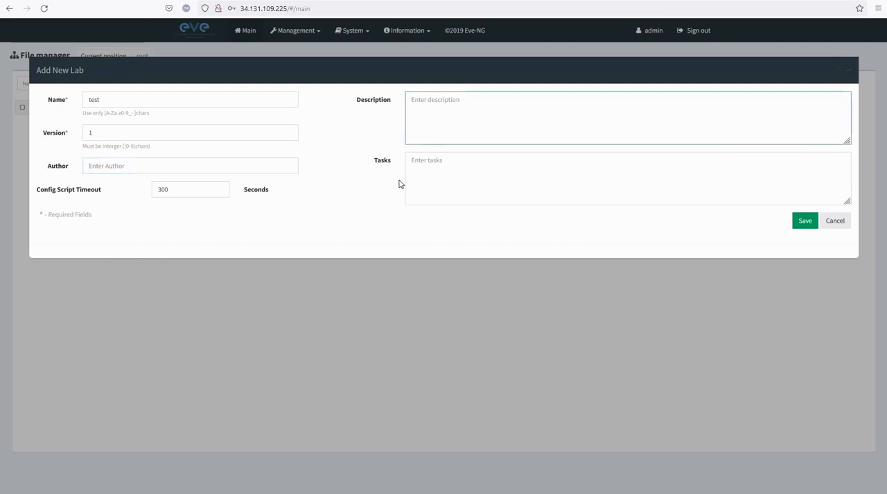
{"action": "left_click", "coordinate": [804, 222]}
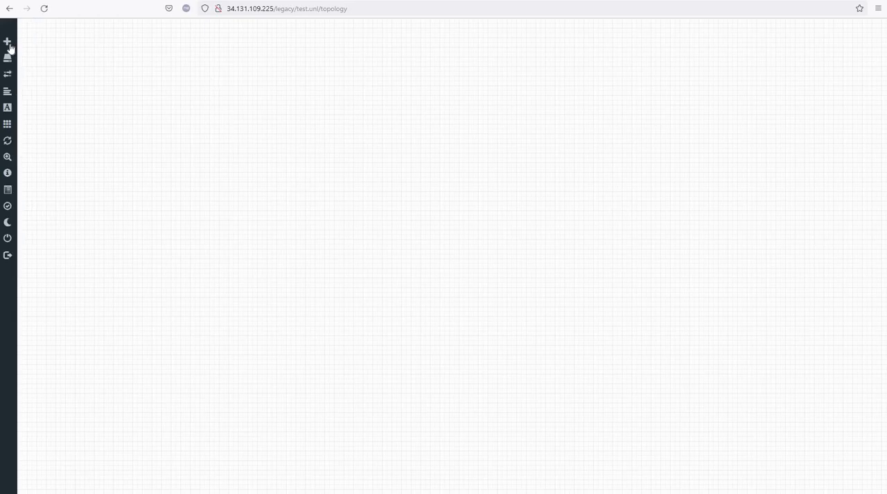
- Try to add a Virtual PC (VPCS) node near the upper-left corner of the lab topology
{"action": "right_click", "coordinate": [118, 54]}
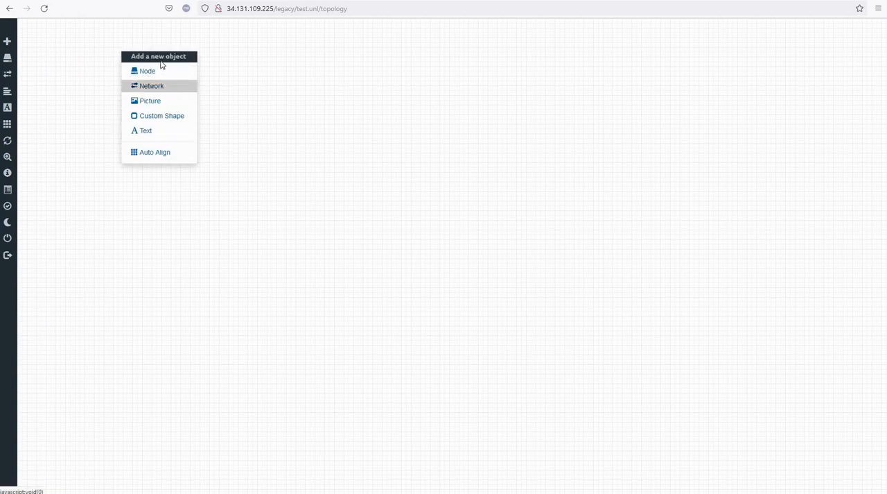
{"action": "left_click", "coordinate": [149, 71]}
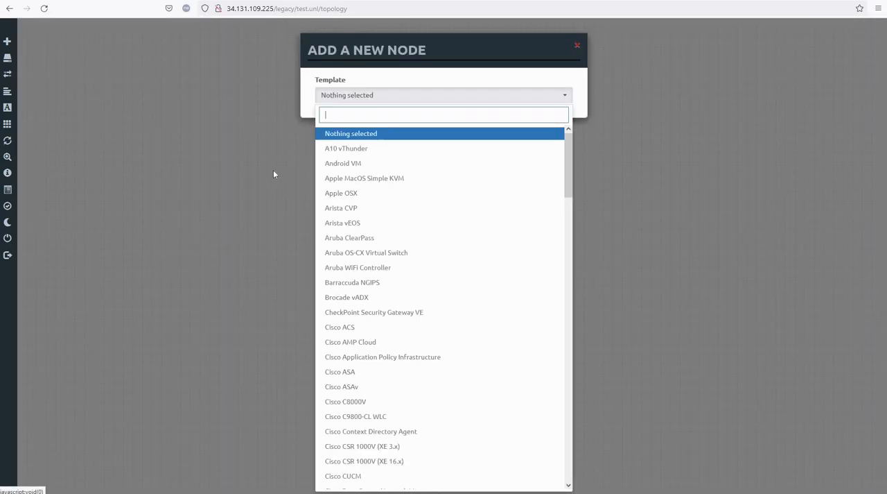
{"action": "scroll", "coordinate": [409, 205], "scroll_direction": "down", "scroll_amount": 5}
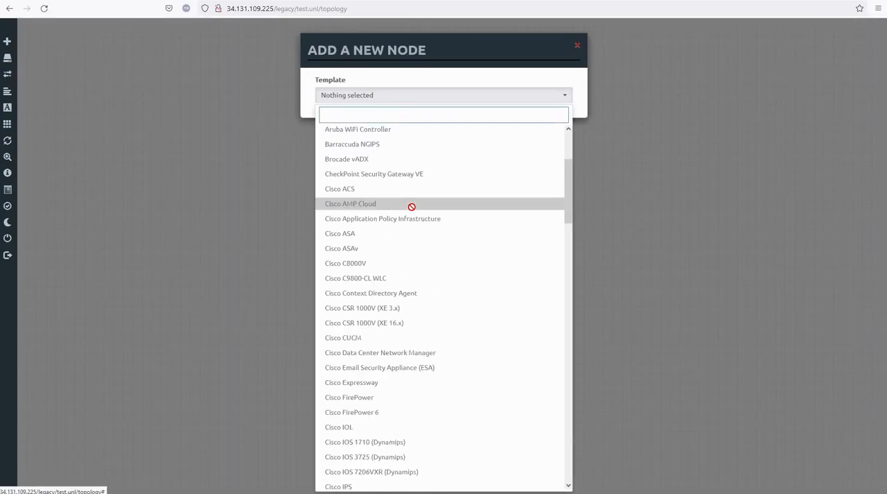
{"action": "scroll", "coordinate": [409, 208], "scroll_direction": "down", "scroll_amount": 17}
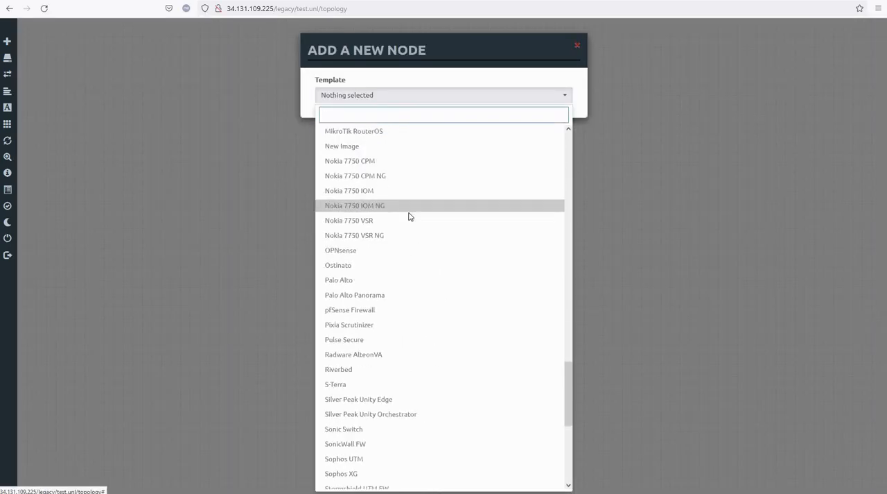
{"action": "scroll", "coordinate": [385, 246], "scroll_direction": "down", "scroll_amount": 2}
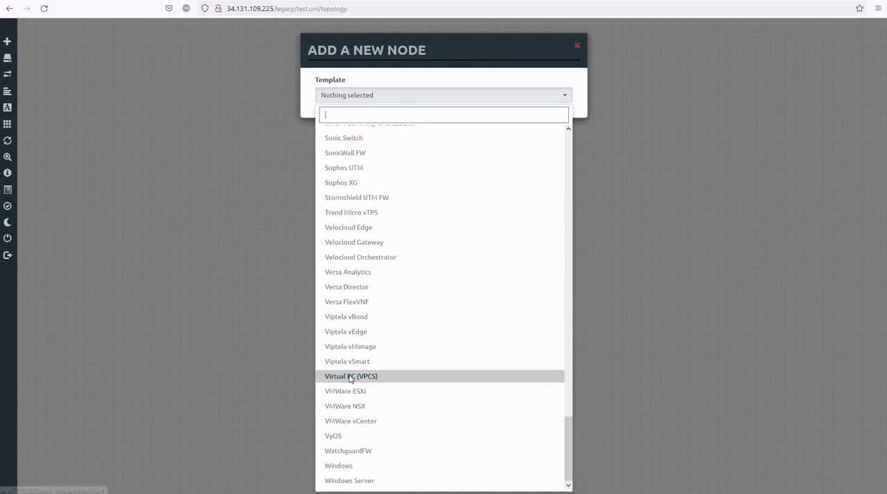
{"action": "left_click", "coordinate": [352, 431]}
{"action": "left_click", "coordinate": [396, 339]}
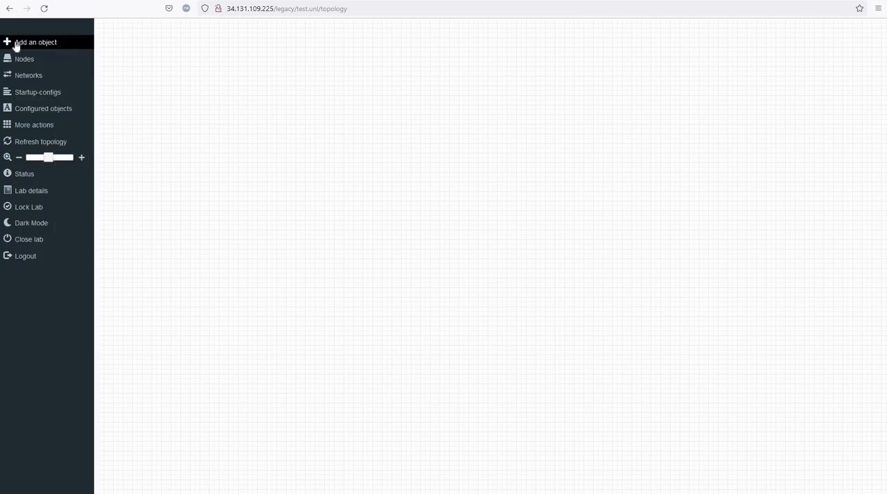
- Add one Virtual PC (VPCS) node with its default settings, and move it down and right, away from the lab canvas's upper-left corner
{"action": "left_click", "coordinate": [34, 44]}
{"action": "left_click", "coordinate": [30, 51]}
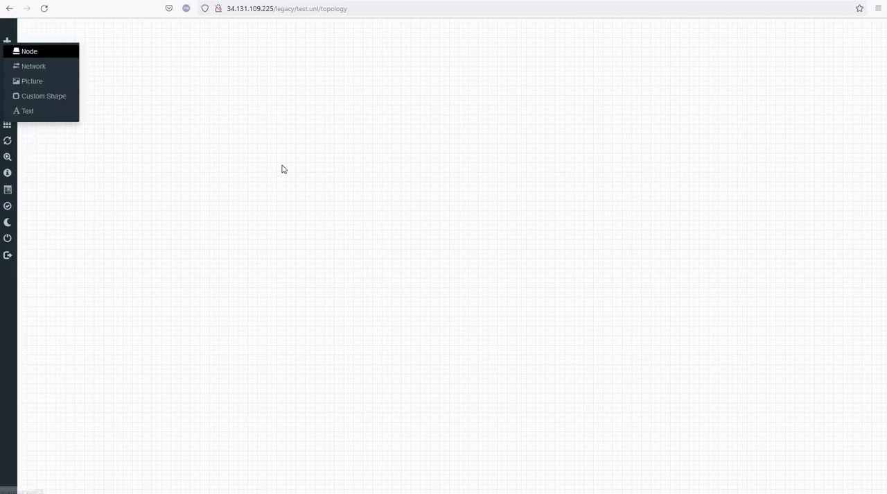
{"action": "scroll", "coordinate": [412, 252], "scroll_direction": "down", "scroll_amount": 5}
{"action": "scroll", "coordinate": [411, 252], "scroll_direction": "down", "scroll_amount": 15}
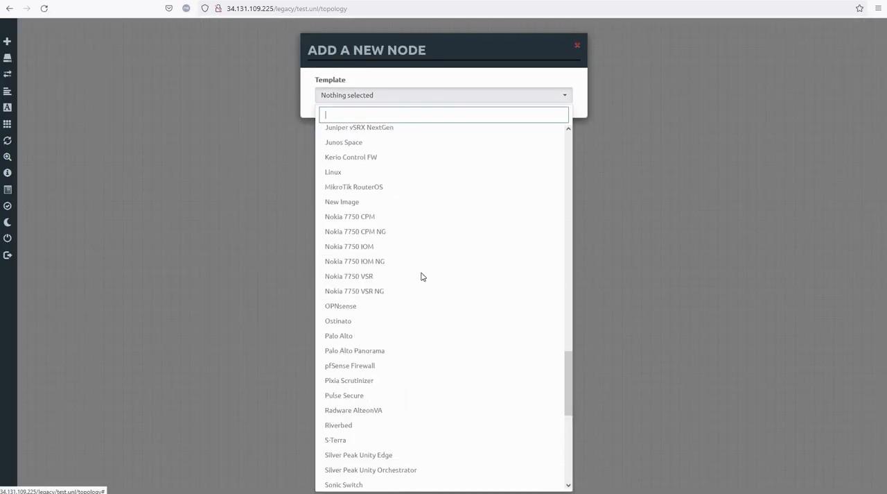
{"action": "left_click", "coordinate": [368, 377]}
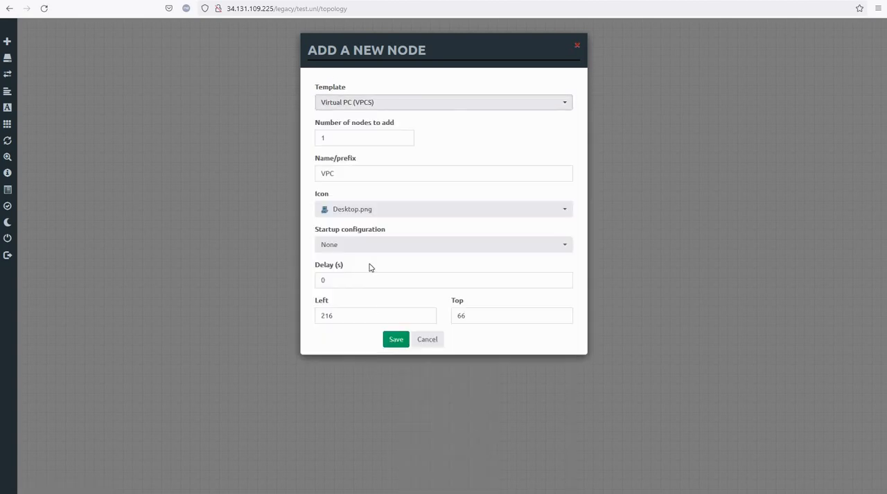
{"action": "left_click", "coordinate": [396, 341]}
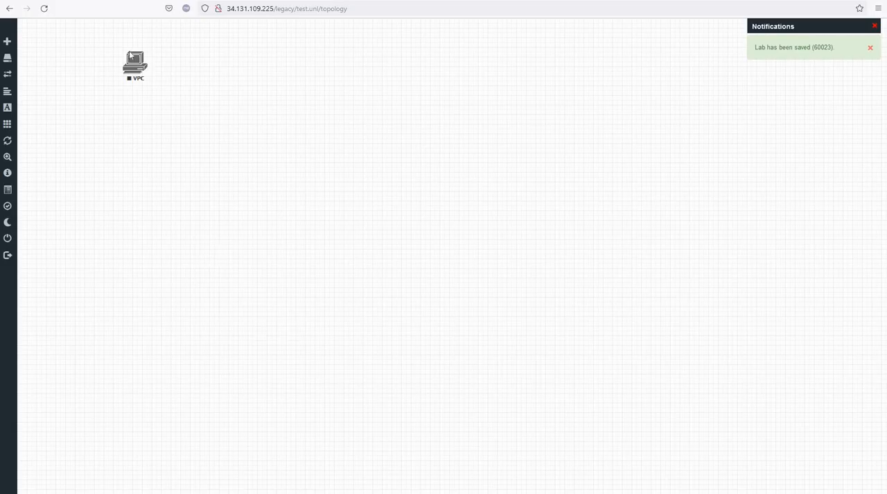
{"action": "left_click_drag", "start_coordinate": [130, 56], "coordinate": [284, 129]}
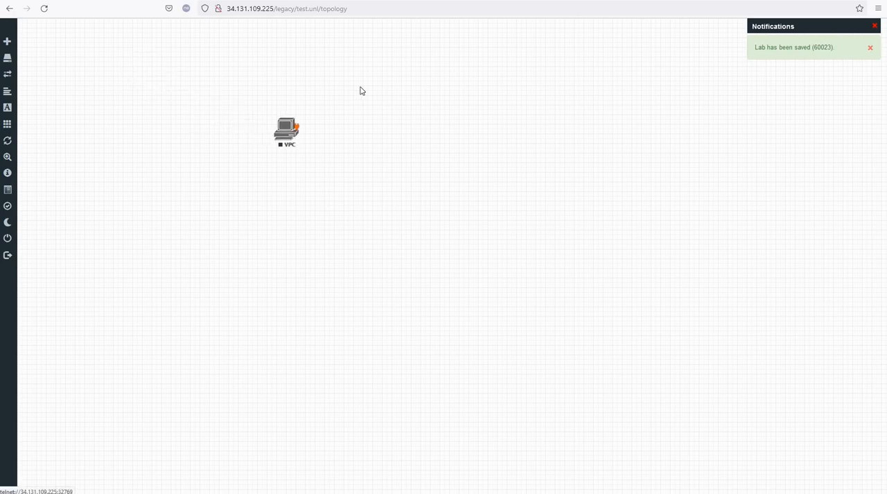
- Examine the node templates offered for a new node, from the Cisco entries to Windows Server, and leave without adding one
{"action": "right_click", "coordinate": [360, 91]}
{"action": "left_click", "coordinate": [385, 109]}
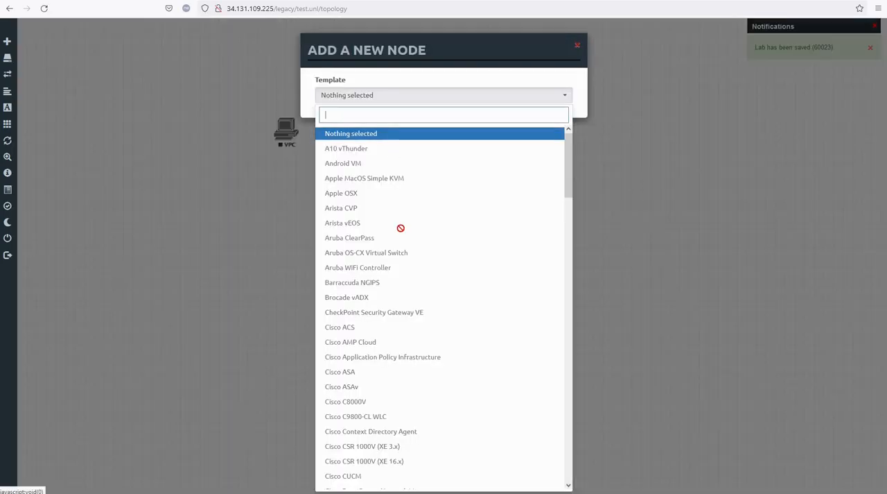
{"action": "scroll", "coordinate": [398, 224], "scroll_direction": "down", "scroll_amount": 10}
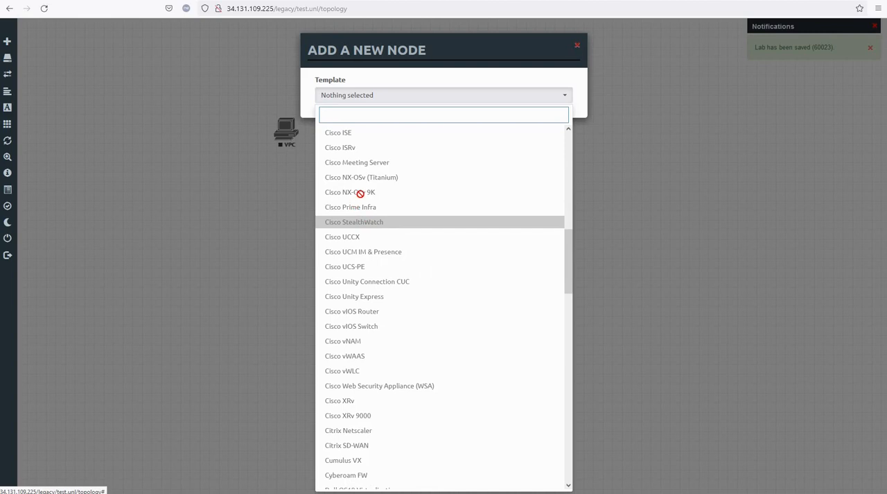
{"action": "scroll", "coordinate": [347, 208], "scroll_direction": "up", "scroll_amount": 3}
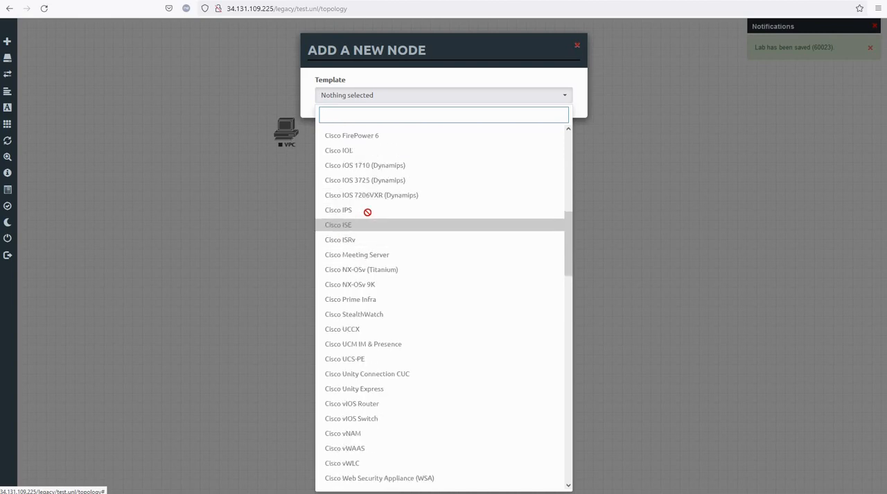
{"action": "scroll", "coordinate": [368, 211], "scroll_direction": "up", "scroll_amount": 4}
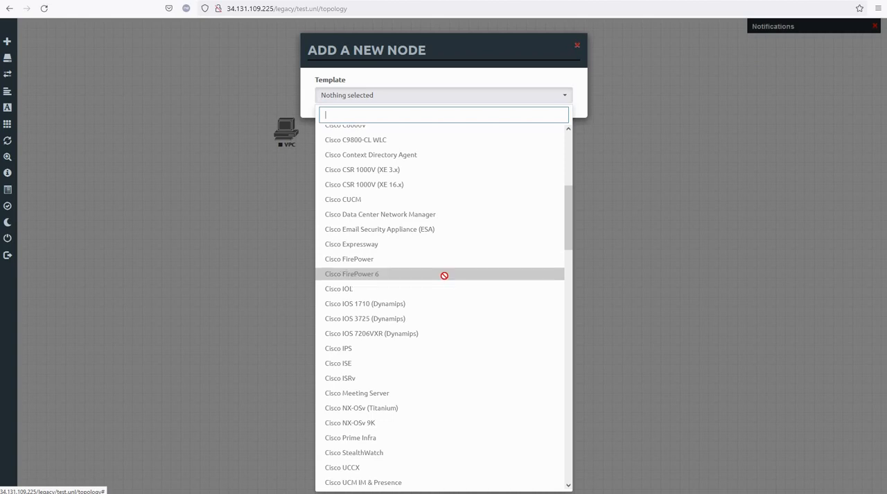
{"action": "scroll", "coordinate": [441, 270], "scroll_direction": "down", "scroll_amount": 10}
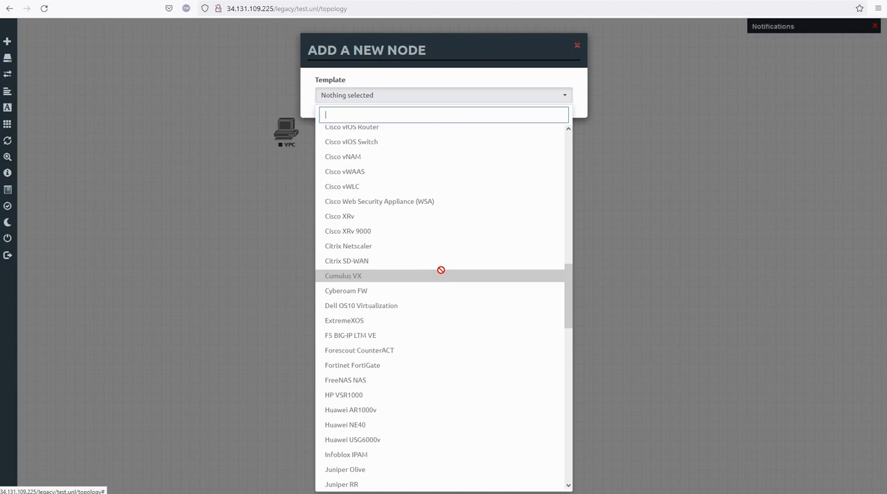
{"action": "scroll", "coordinate": [442, 266], "scroll_direction": "down", "scroll_amount": 15}
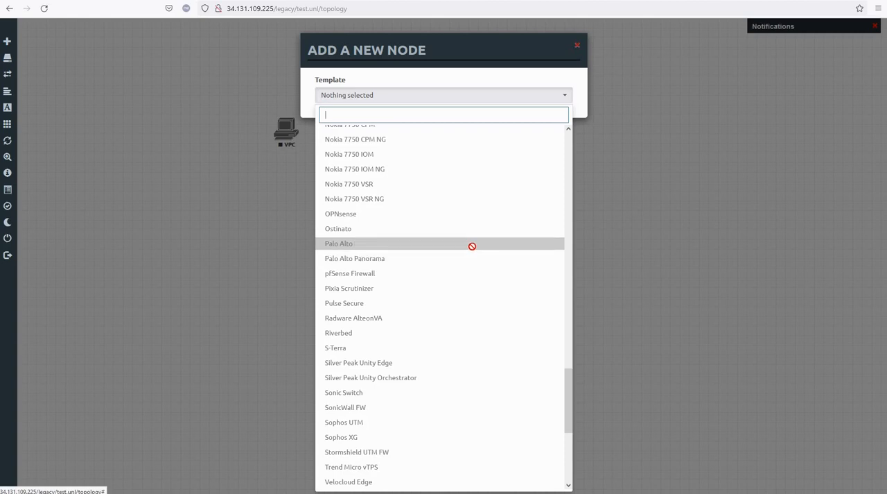
{"action": "scroll", "coordinate": [470, 246], "scroll_direction": "down", "scroll_amount": 6}
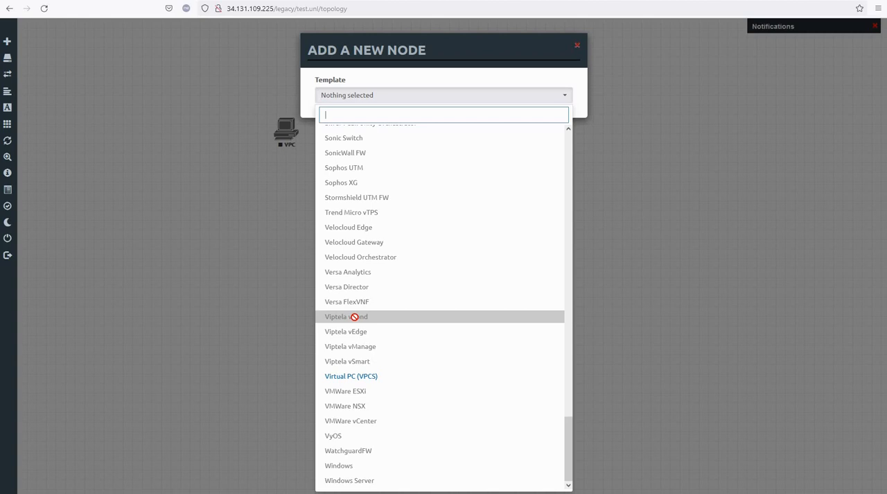
{"action": "left_click", "coordinate": [608, 154]}
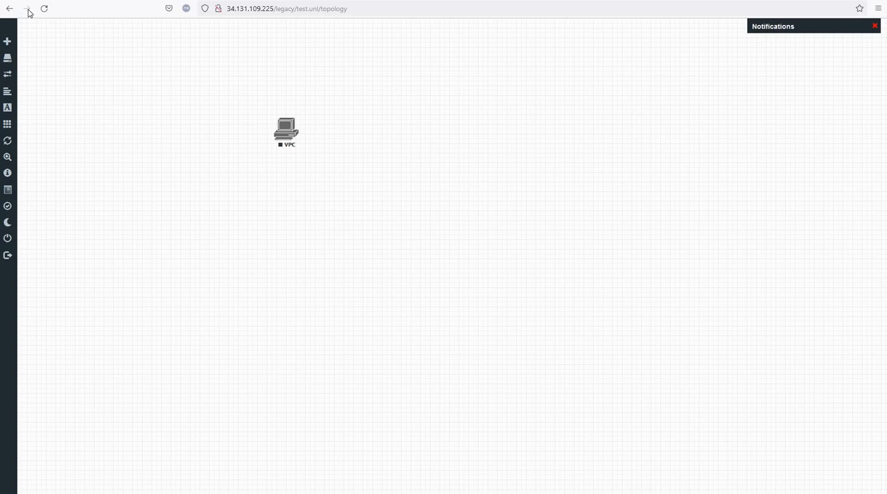